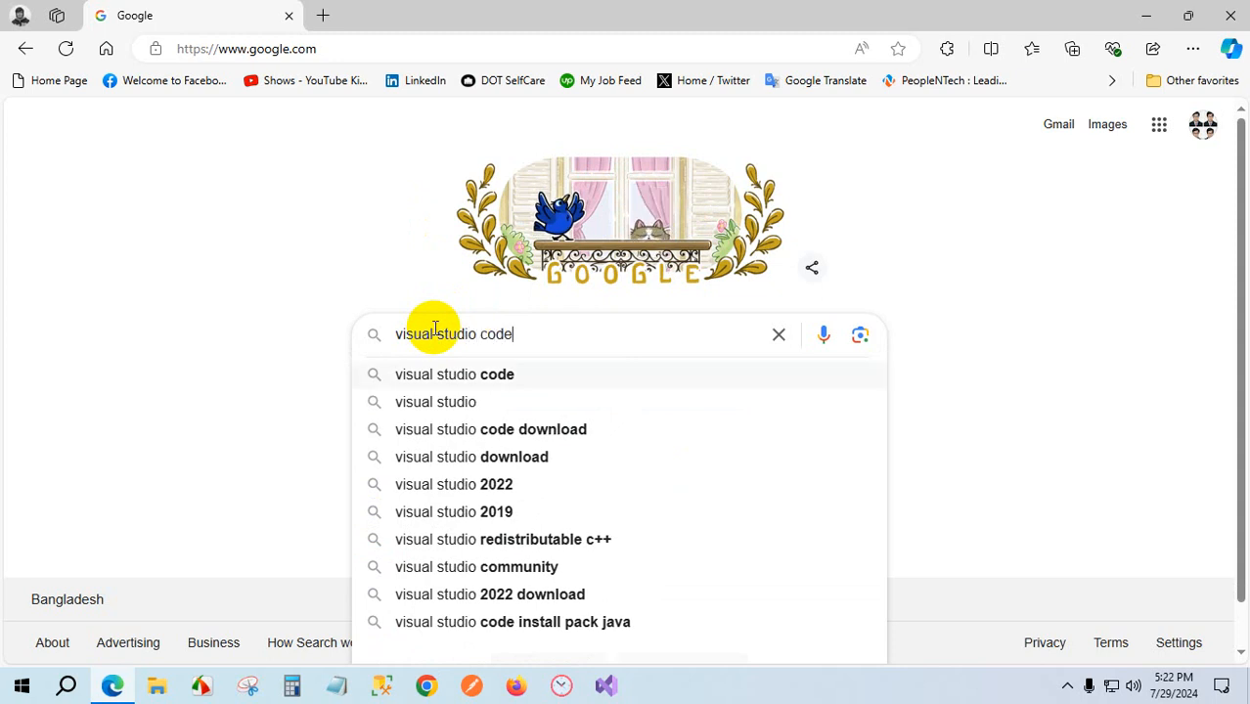
- Search Google for "visual studio 2022" and open the official Visual Studio 2022 IDE page
key(Down)
key(Down)
key(Down)
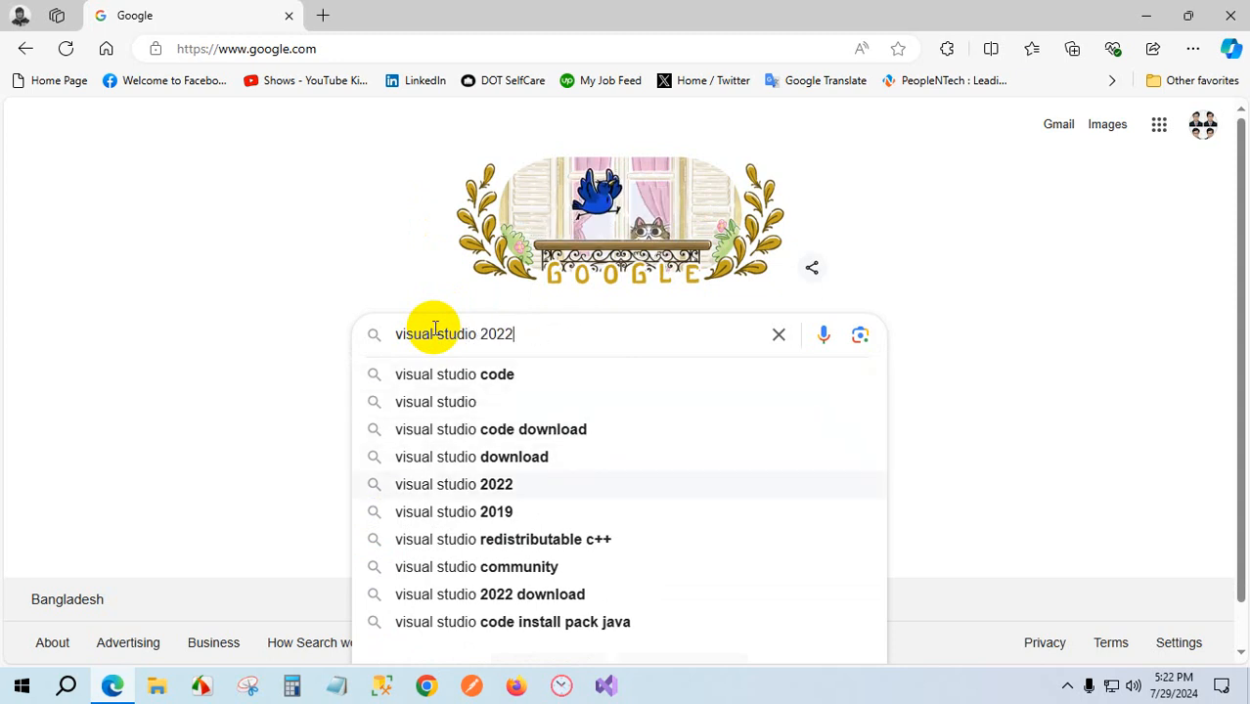
key(Return)
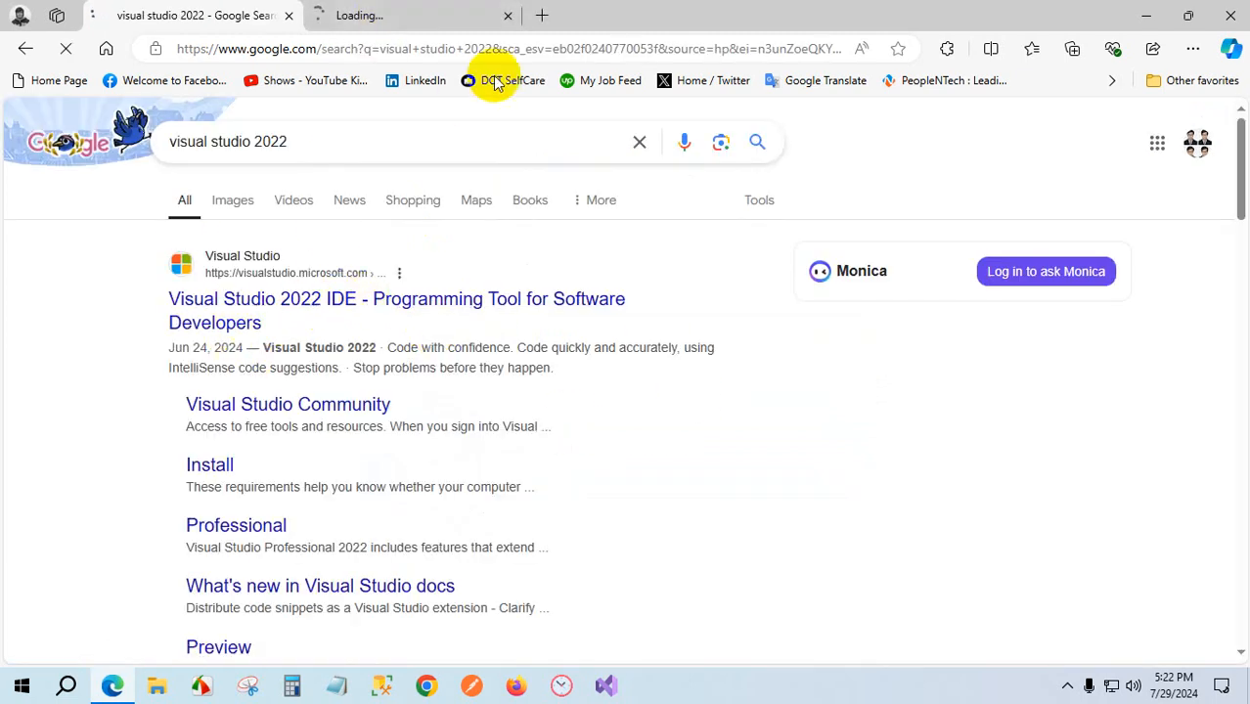
click(396, 12)
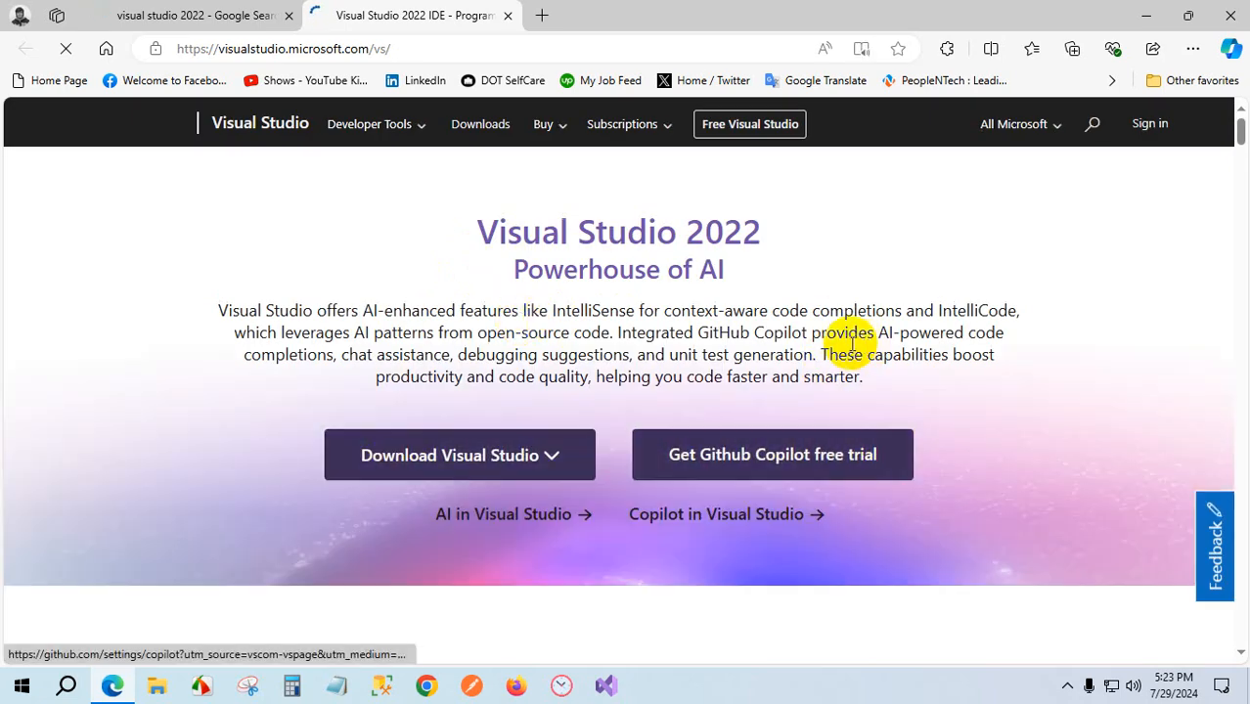
- Download the Enterprise 2022 edition of Visual Studio
scroll(294, 345, down, 2)
mouse_move(520, 278)
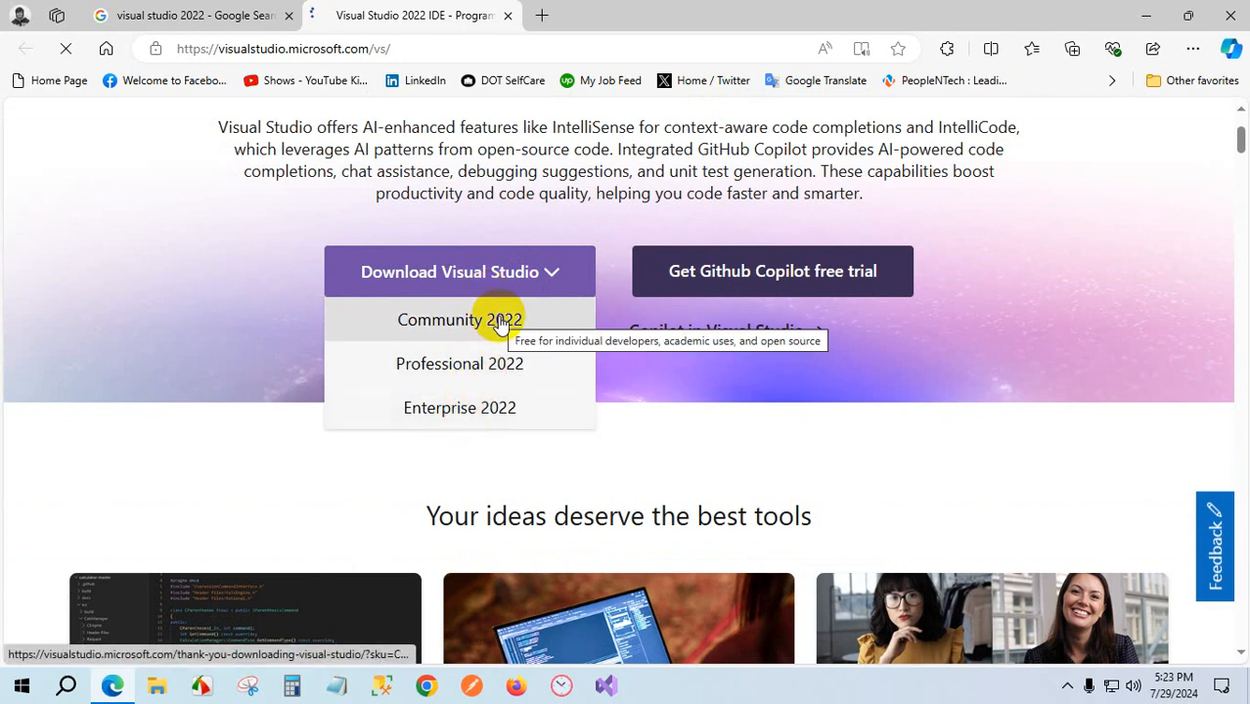
click(447, 415)
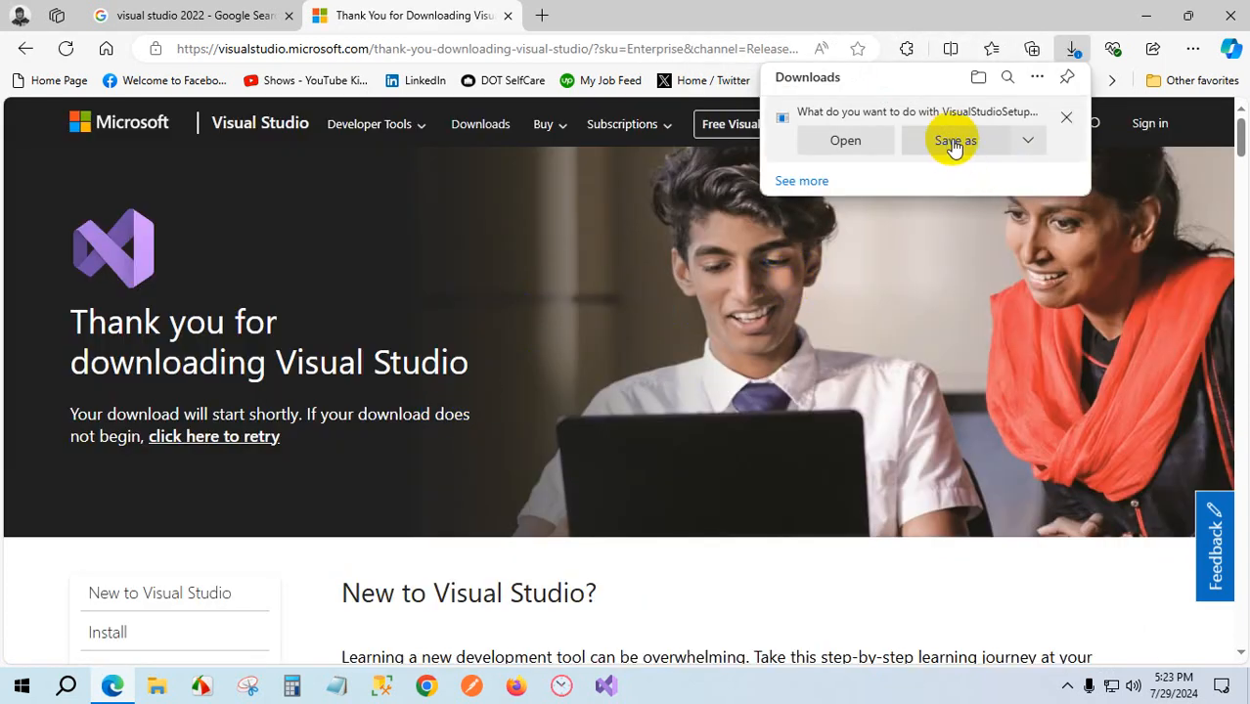
- Save the installer as VisualStudioSetup.exe in the Desktop folder
click(953, 142)
mouse_move(142, 200)
mouse_down()
mouse_move(145, 240)
mouse_move(131, 221)
mouse_up()
click(103, 246)
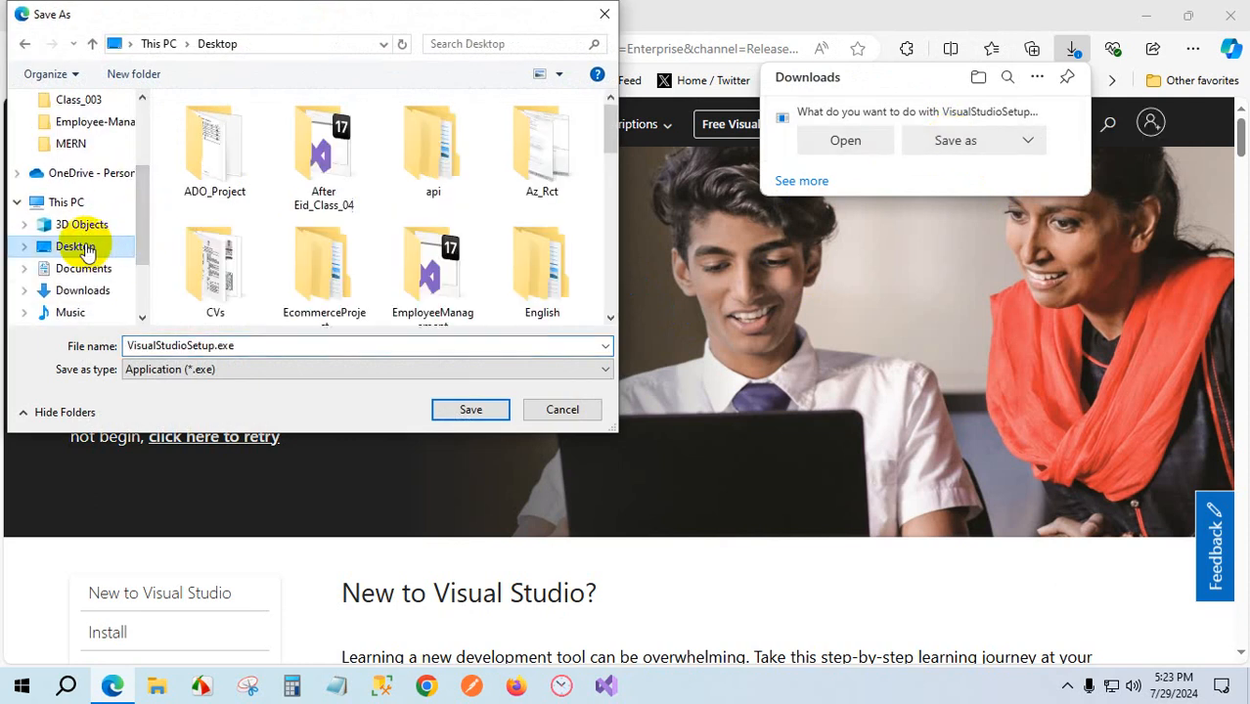
click(473, 408)
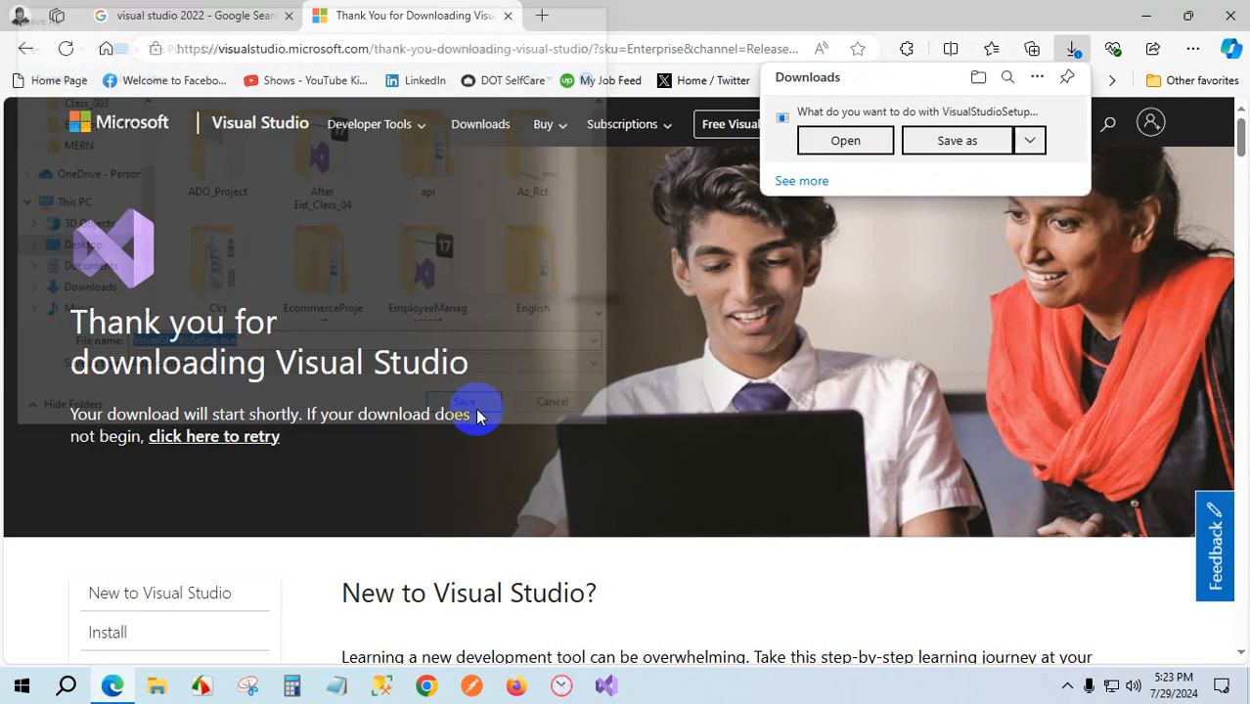
- Show the downloaded VisualStudioSetup.exe in its folder, run it and continue past the license notice
click(1008, 119)
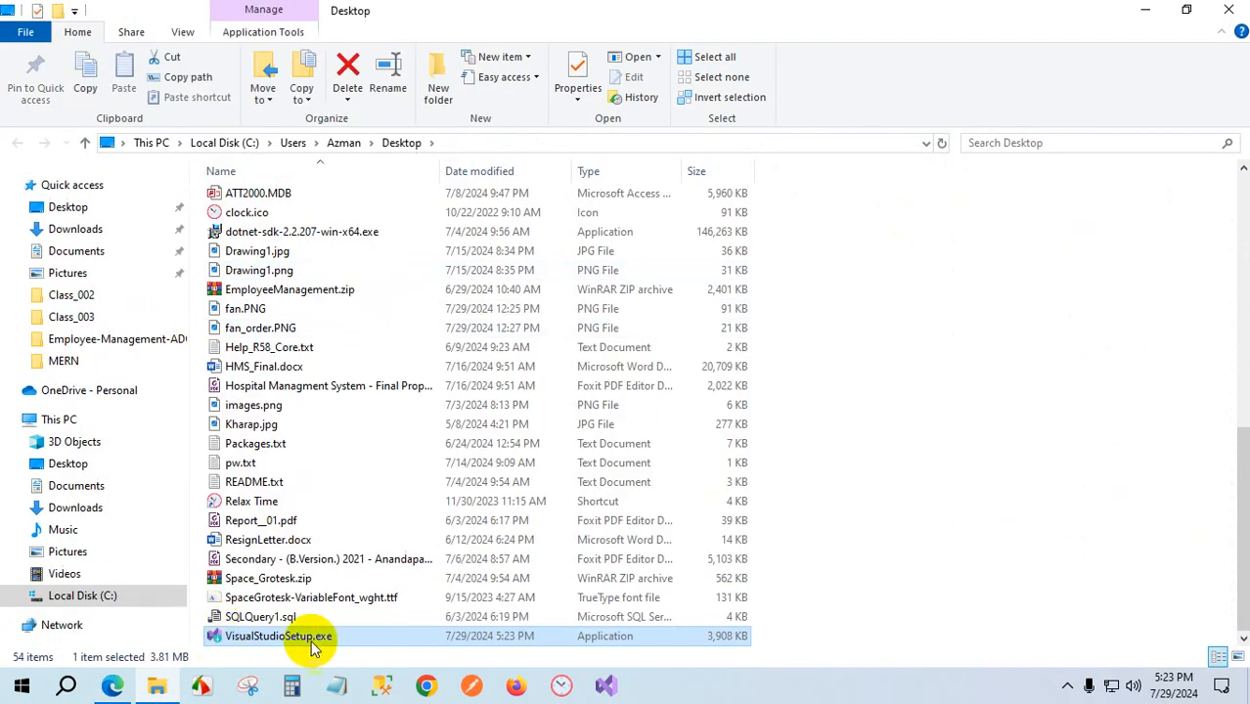
double_click(309, 642)
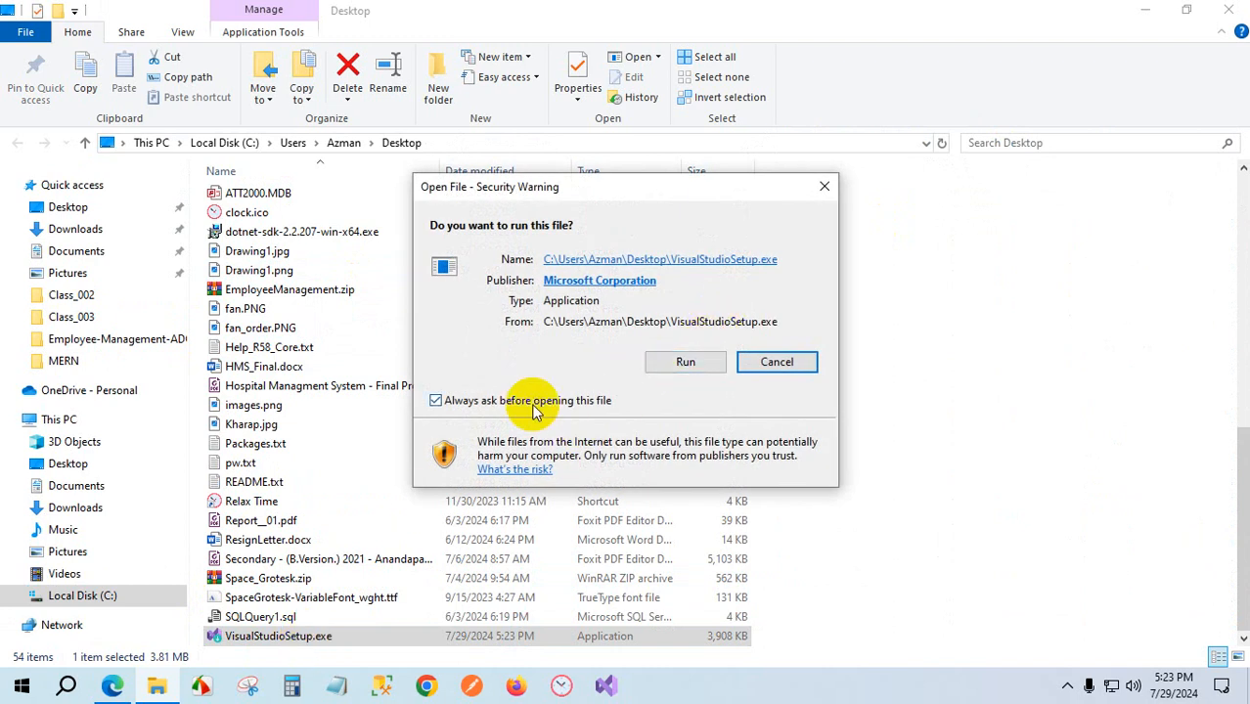
click(670, 361)
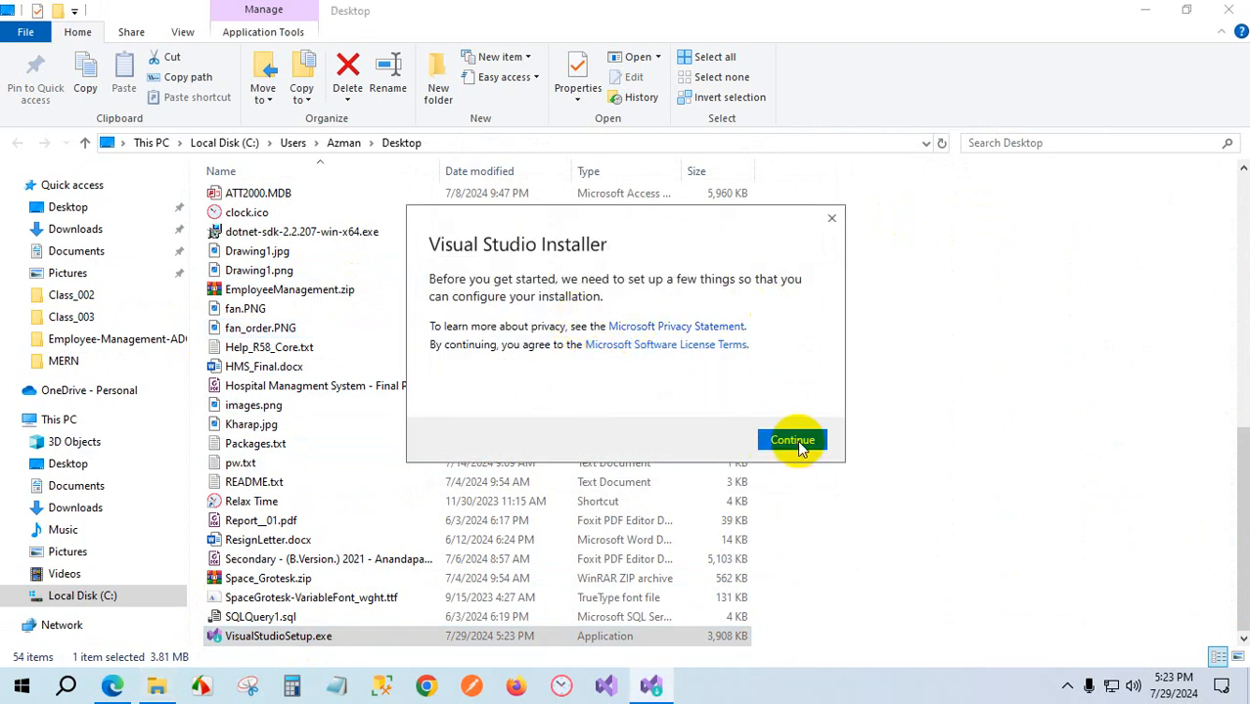
click(797, 445)
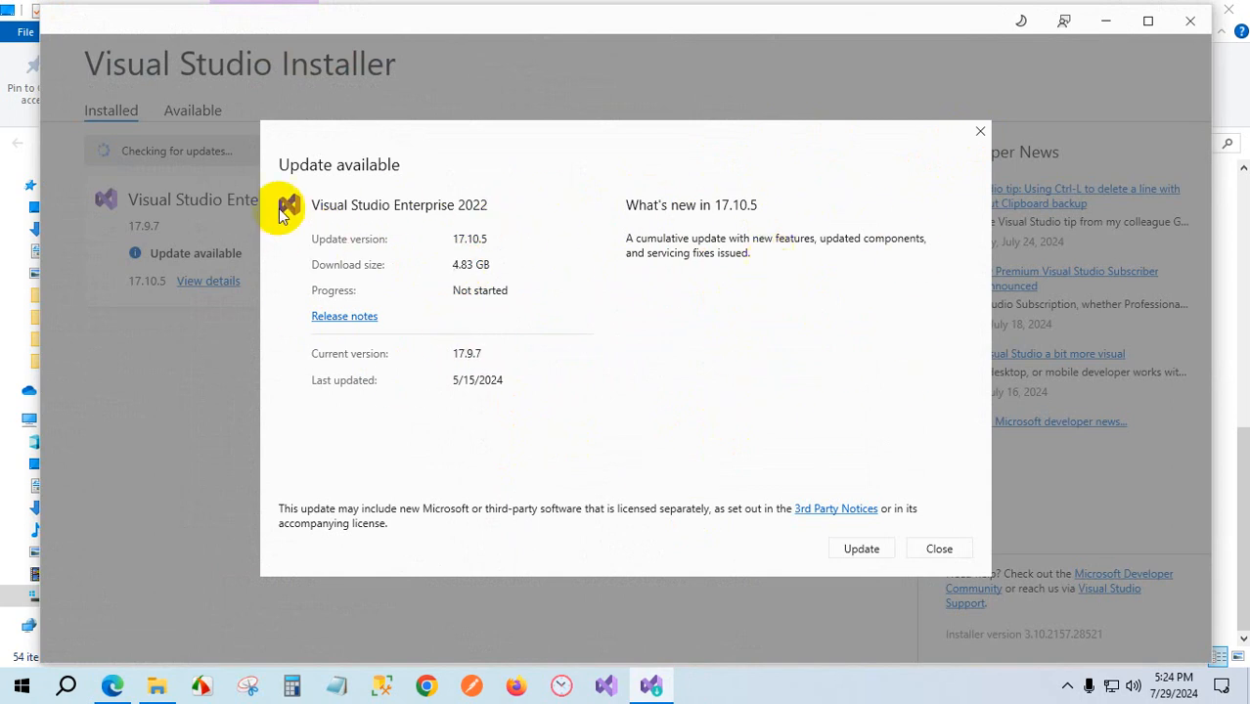
- Dismiss the update notice without updating, and close the installer, the Desktop folder window and the browser
click(980, 133)
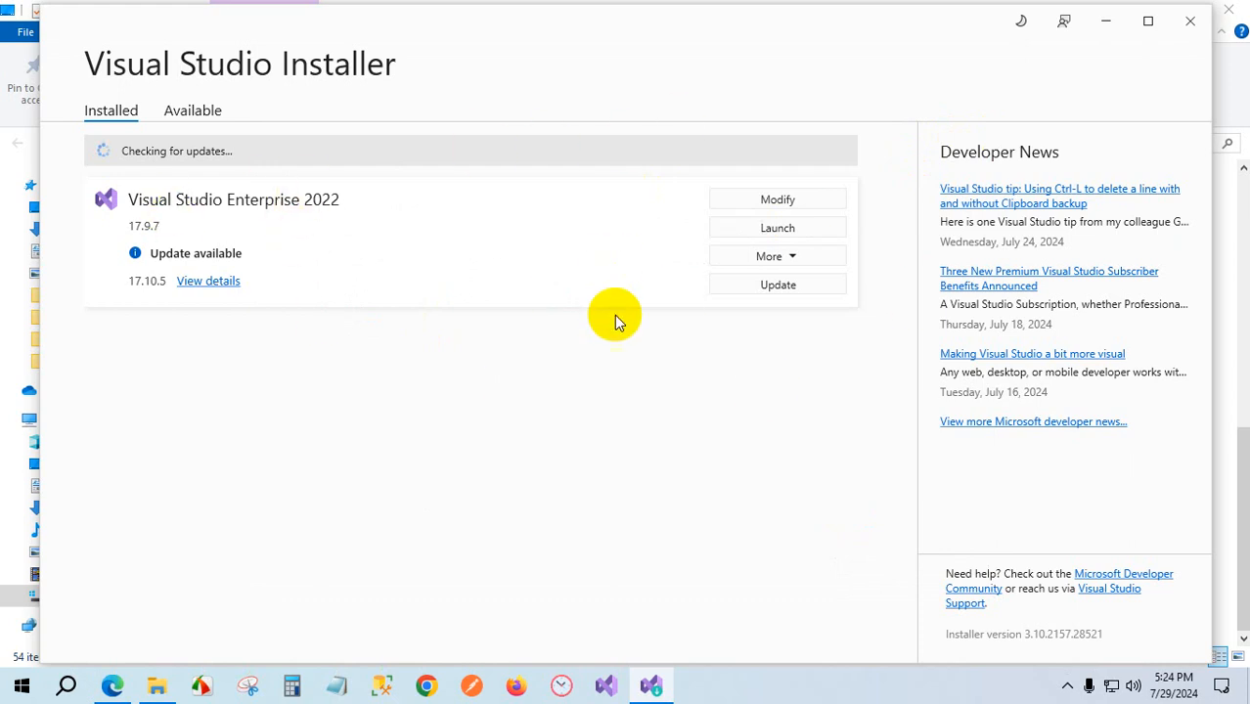
click(1190, 20)
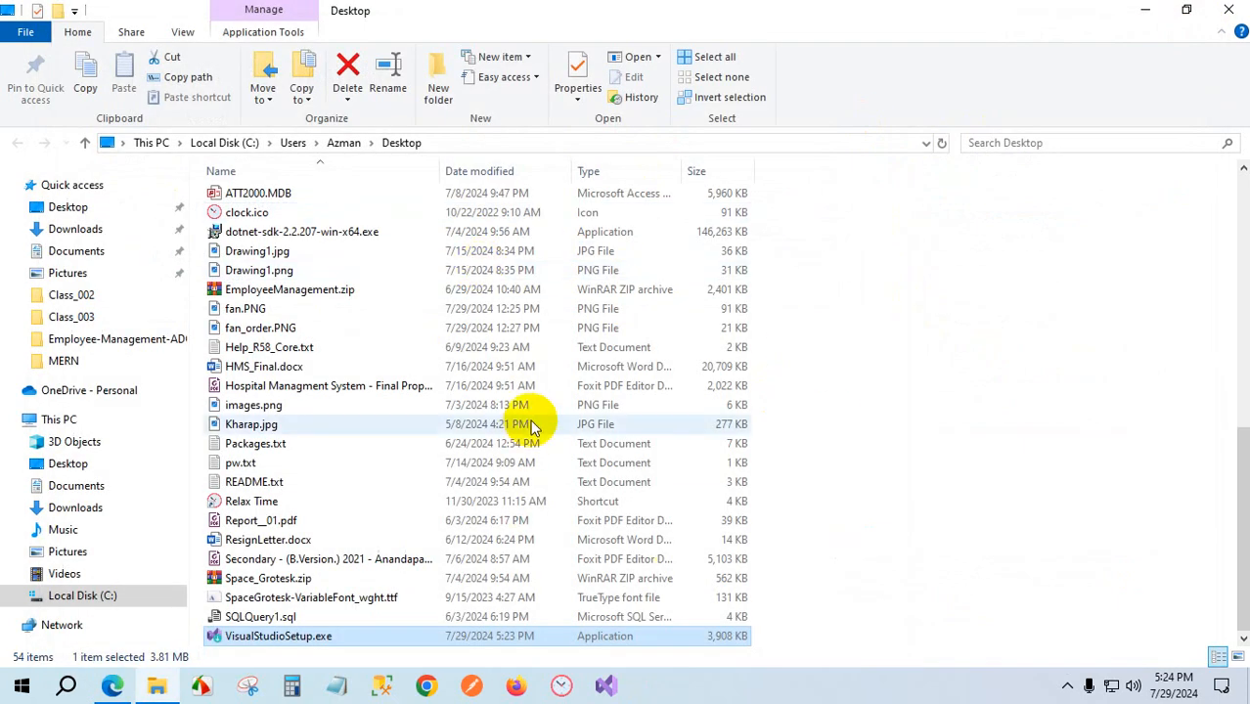
click(1229, 12)
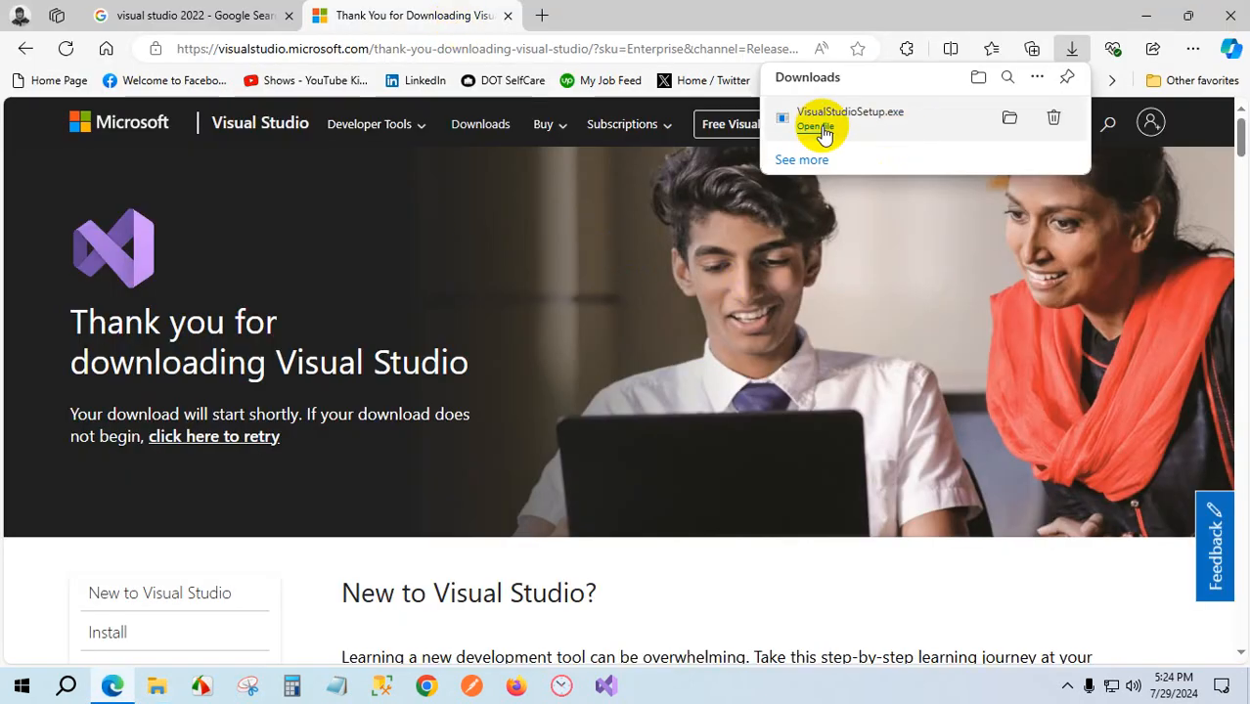
click(509, 16)
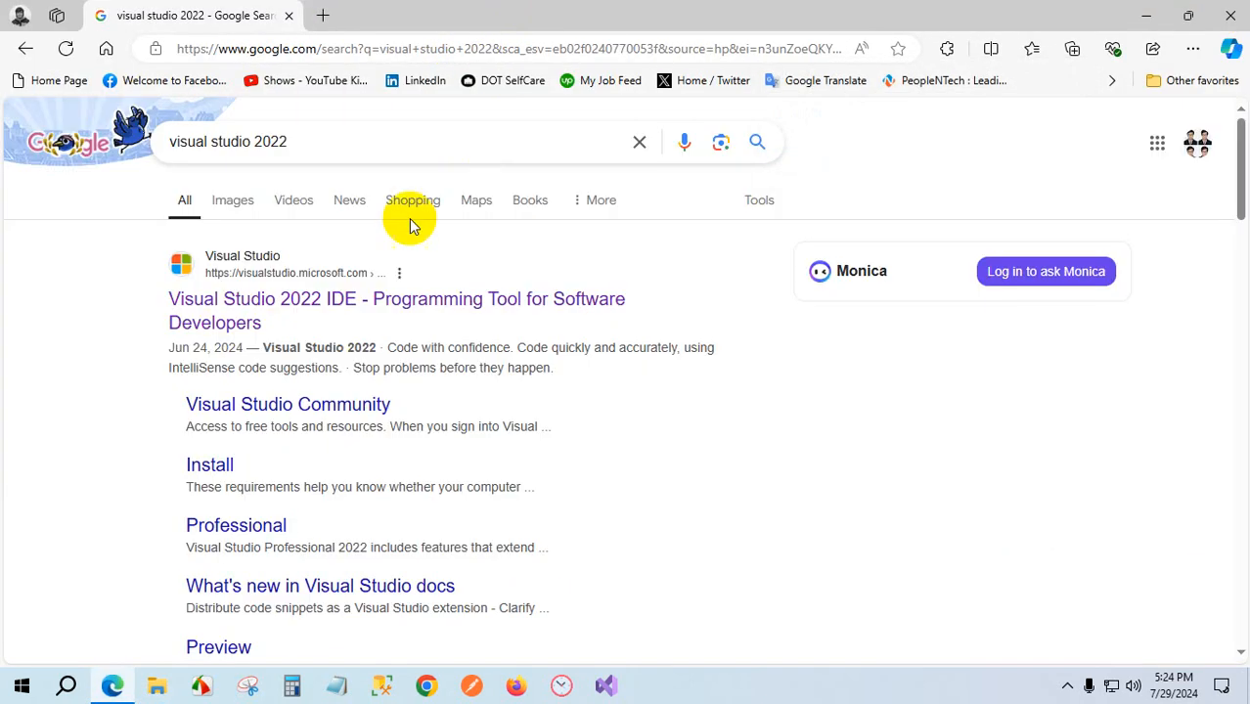
click(1229, 12)
right_click(578, 211)
click(641, 266)
- Open the recent solution Product-API-ADO-NET.sln in Visual Studio 2022 and bring up the installer's workload selection
click(617, 690)
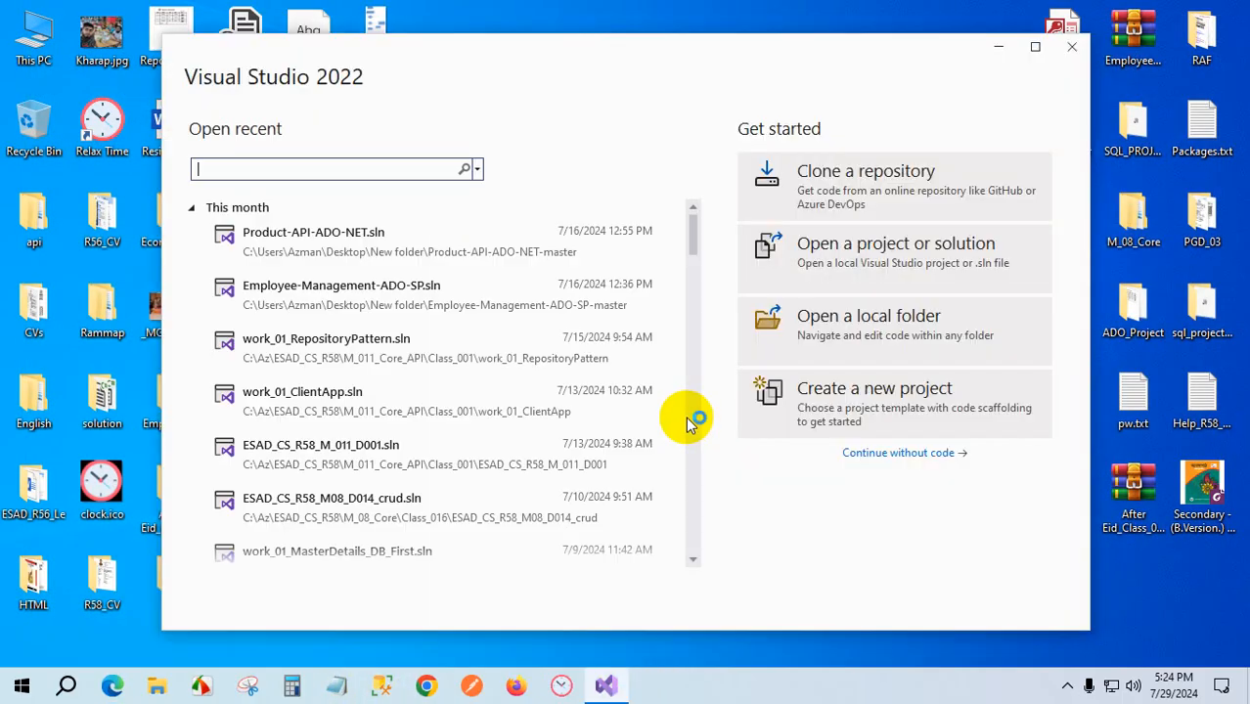
click(330, 233)
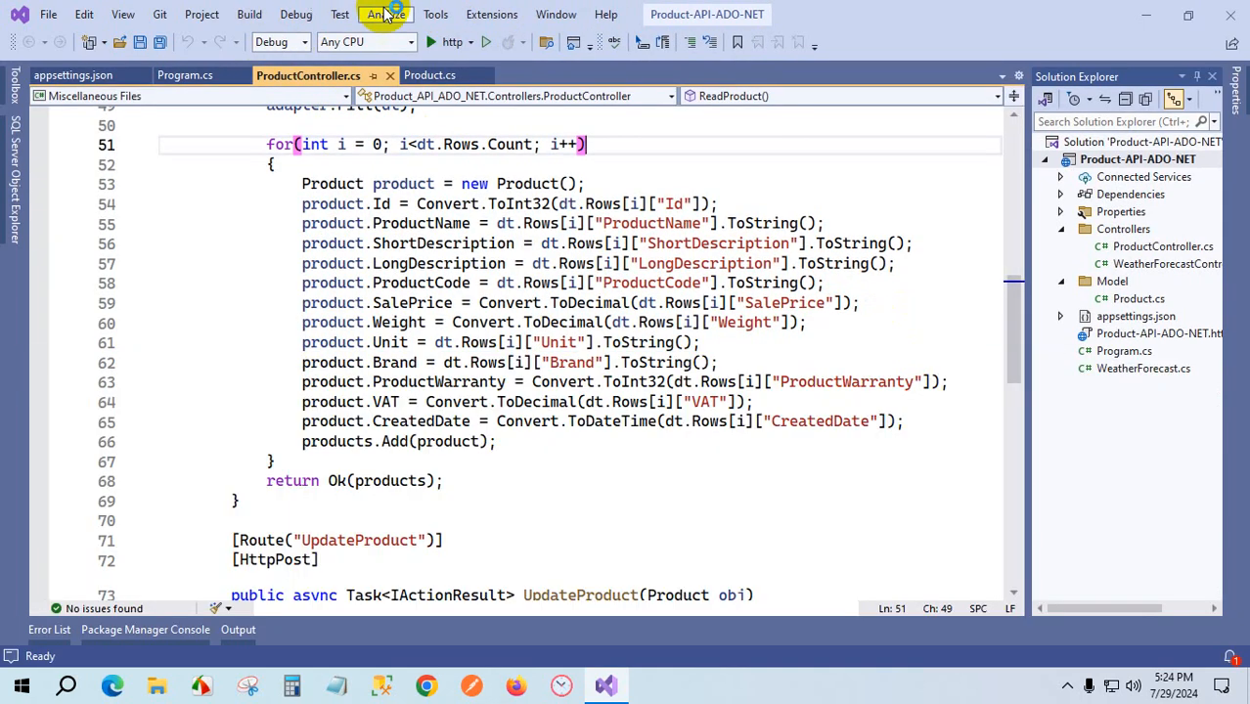
click(435, 14)
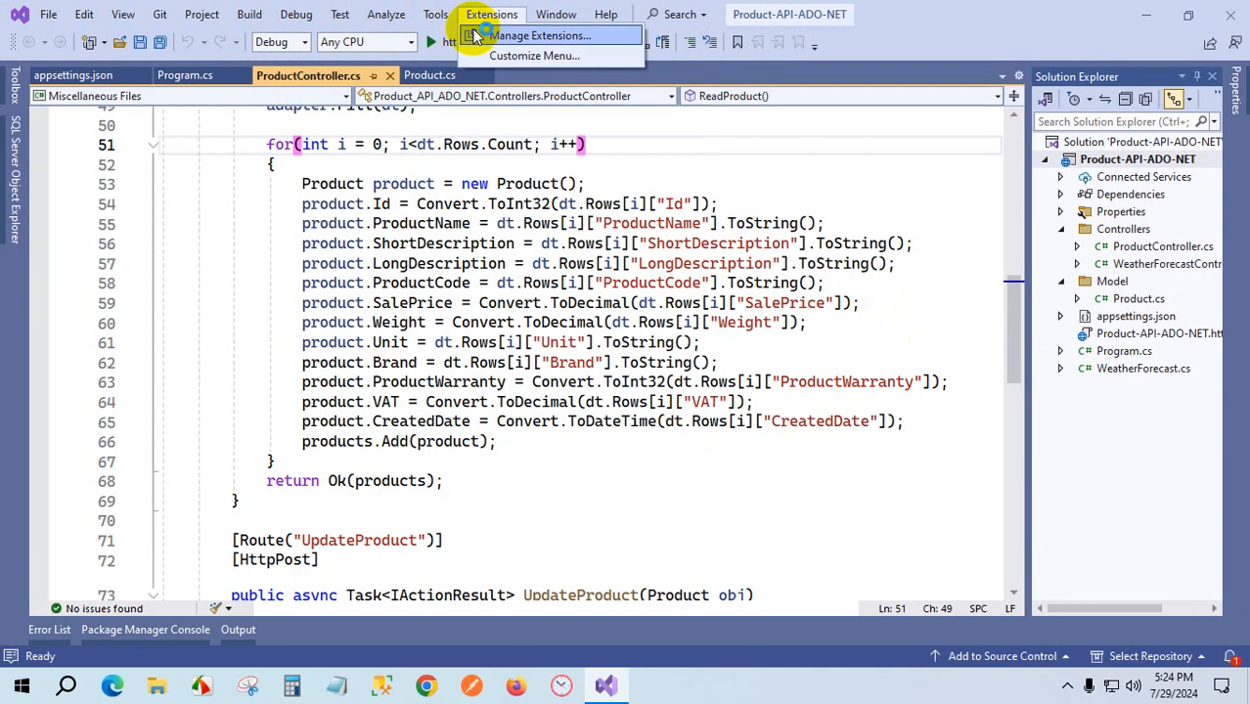
click(435, 14)
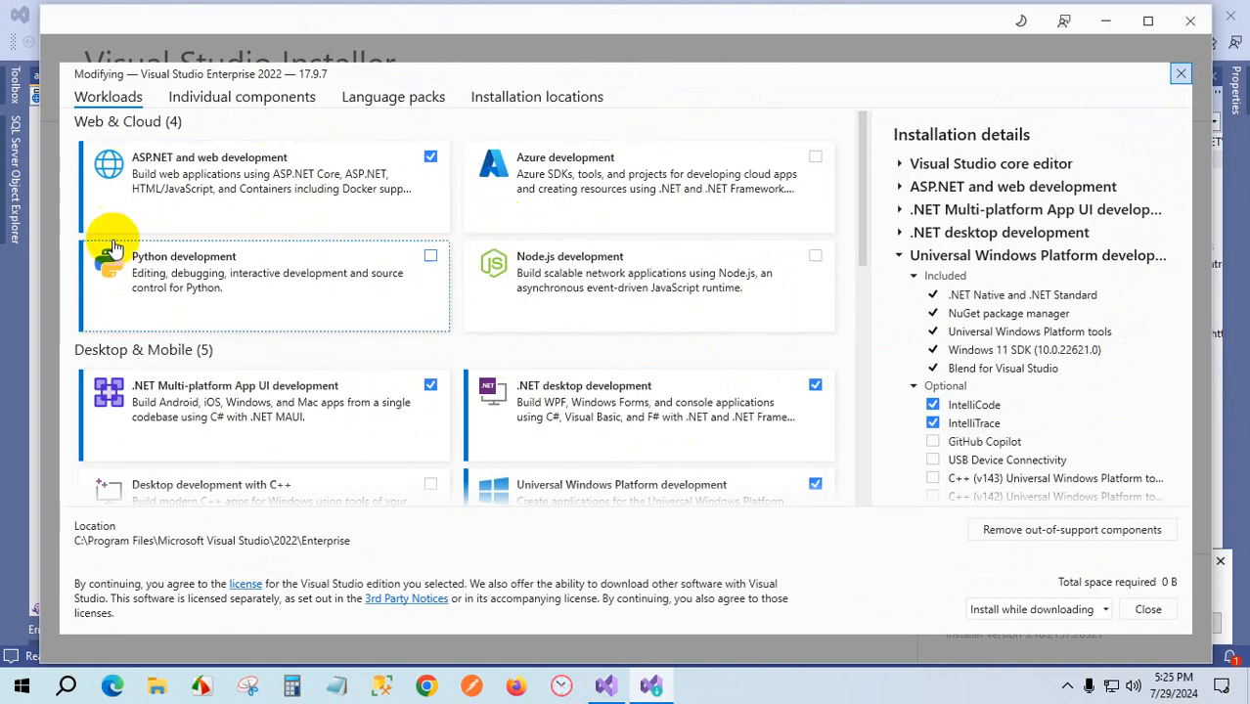
- Examine the workloads offered for Visual Studio Enterprise 2022, especially the Web & Cloud and Desktop & Mobile groups
scroll(458, 396, down, 6)
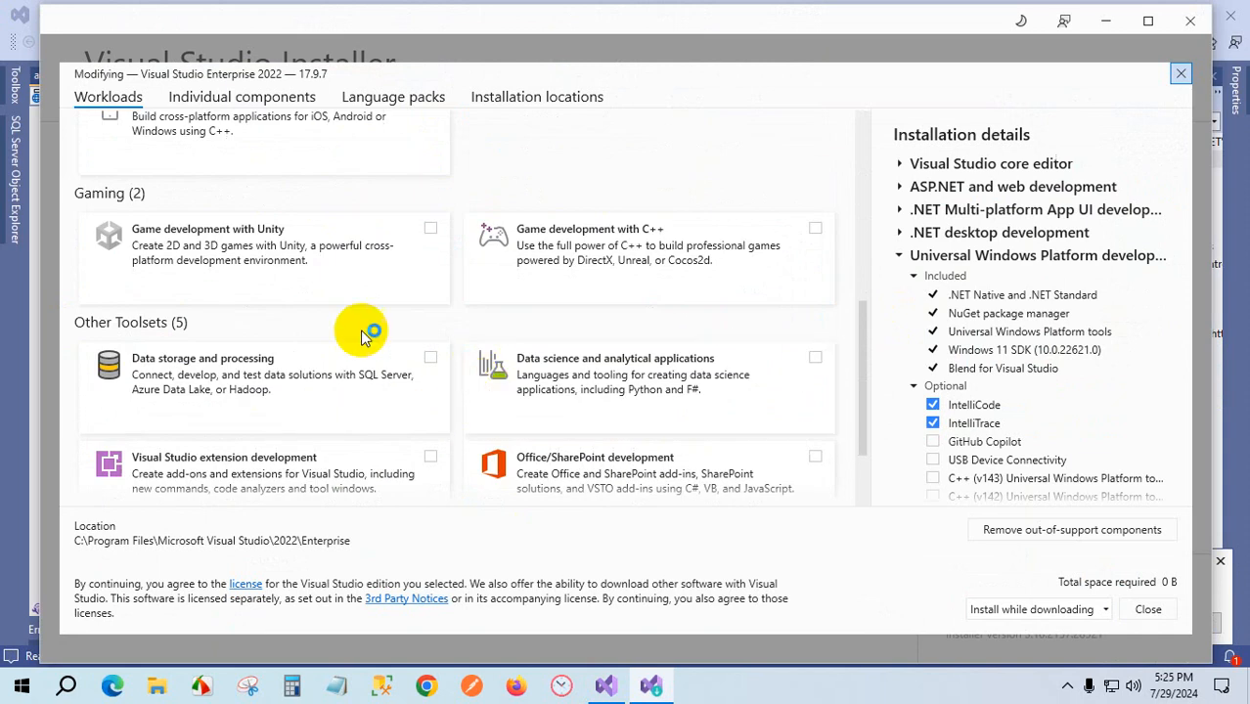
scroll(391, 352, up, 6)
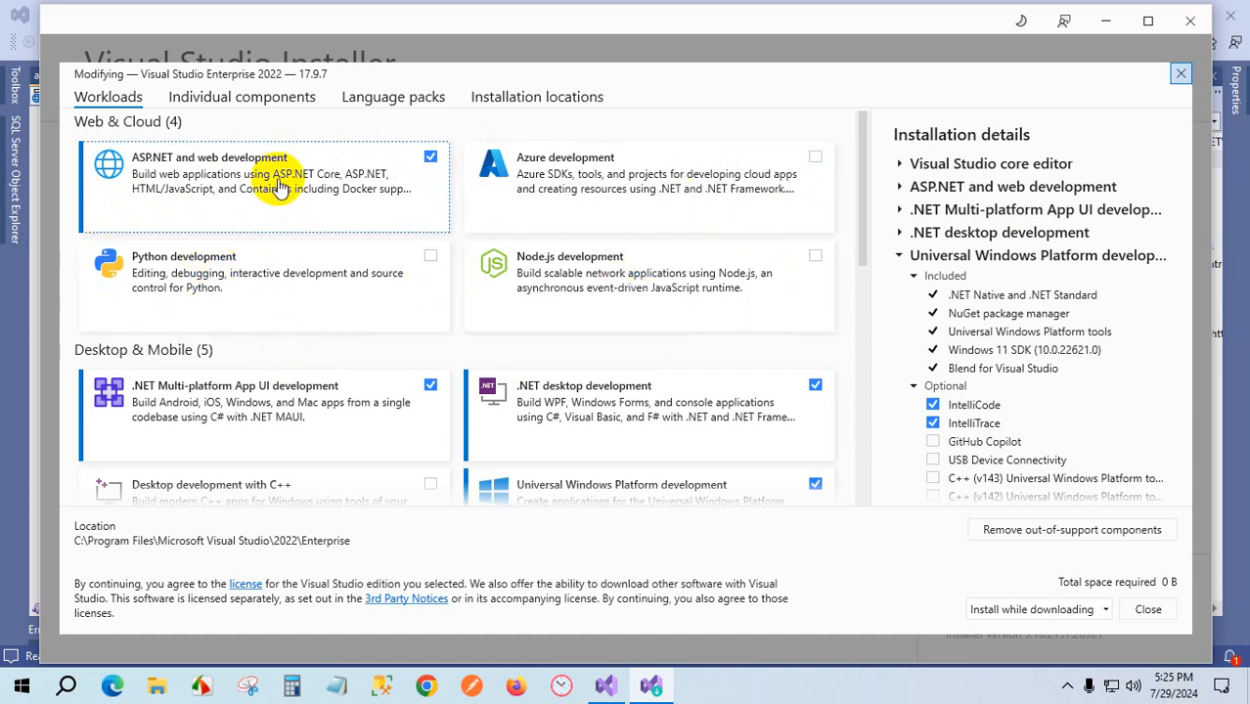
scroll(338, 225, down, 1)
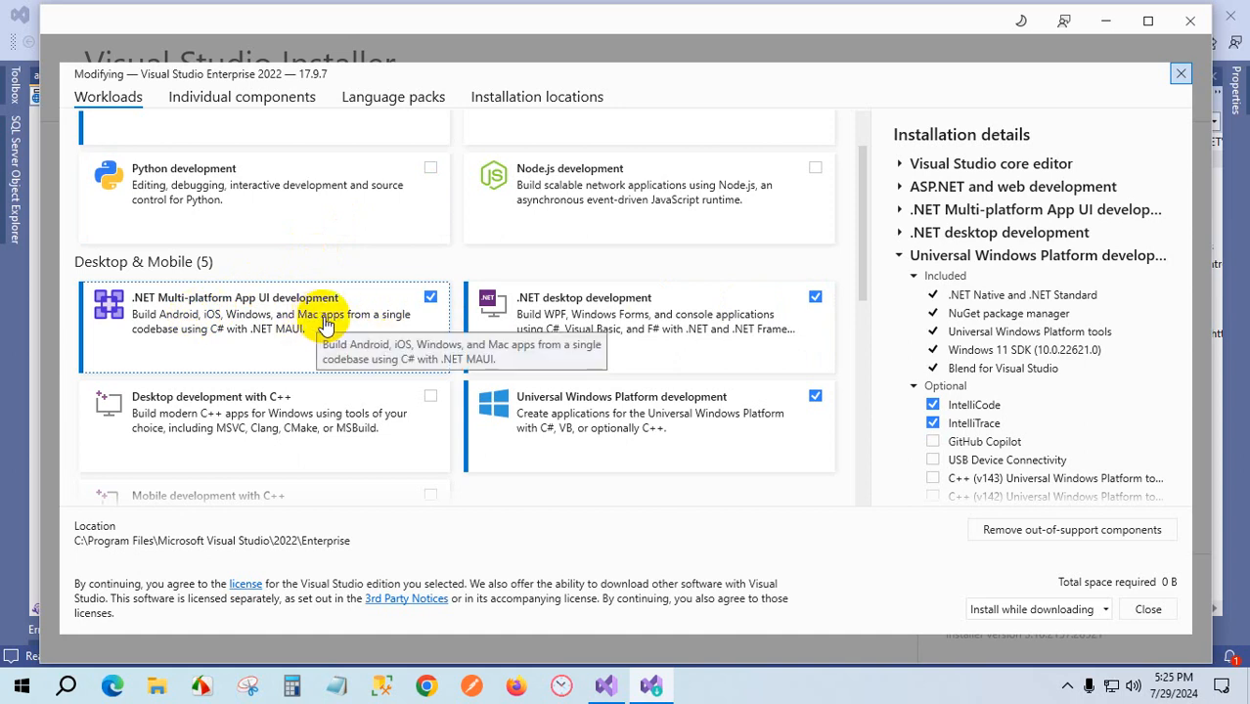
scroll(782, 323, down, 1)
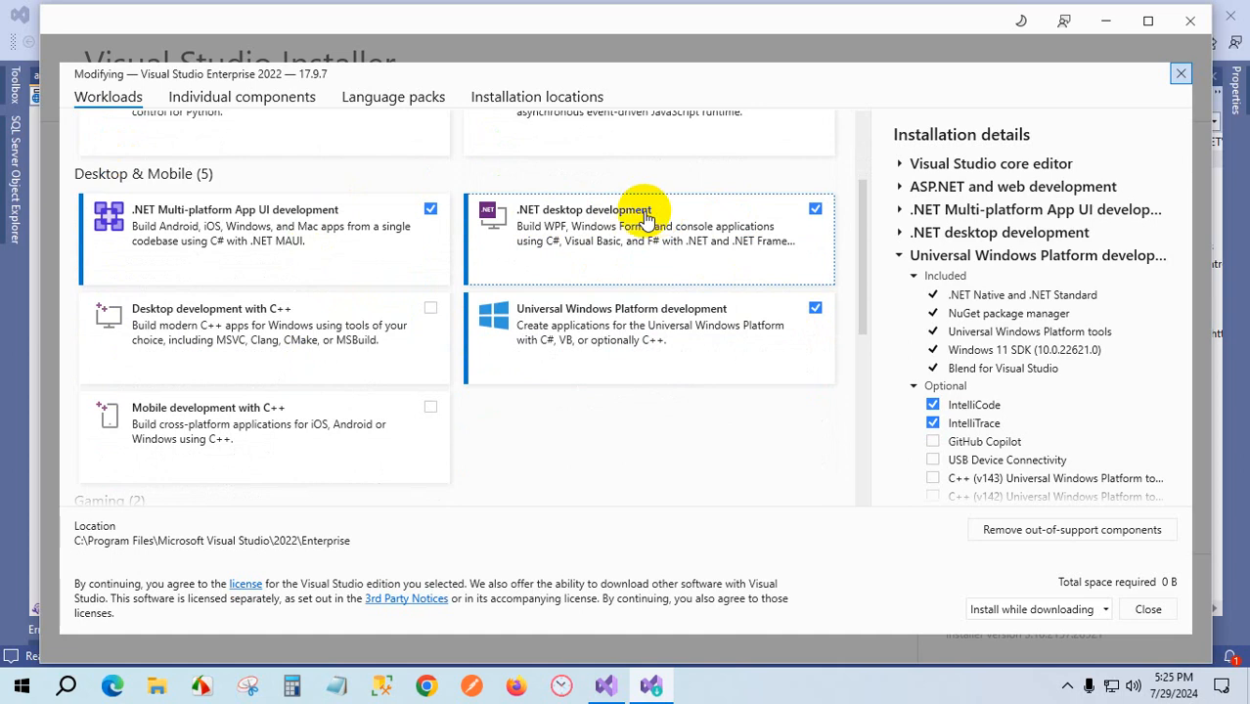
click(585, 323)
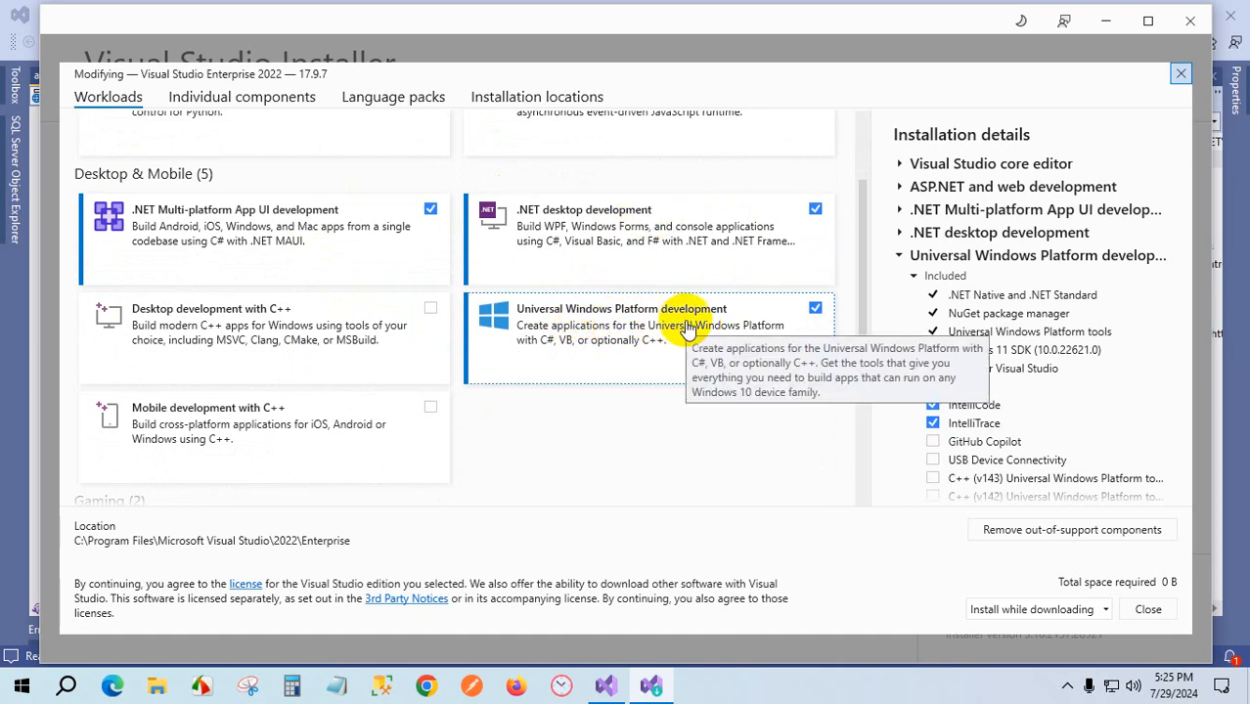
scroll(349, 413, down, 5)
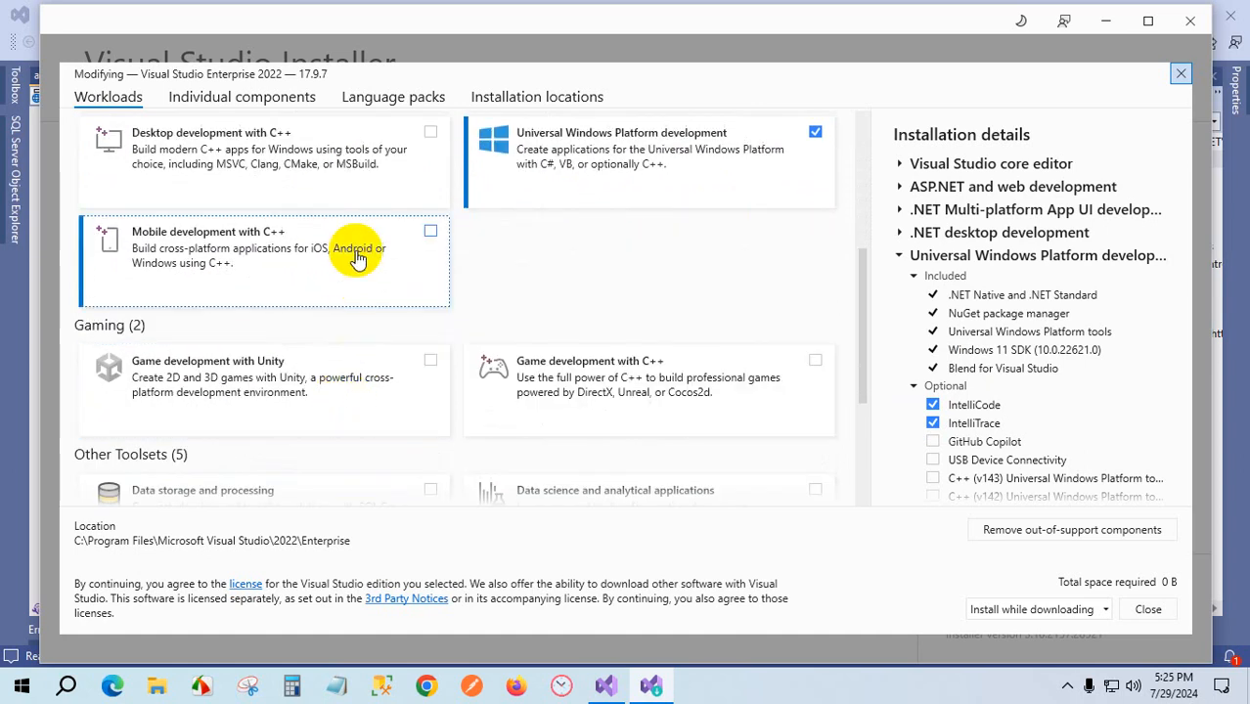
scroll(278, 410, up, 5)
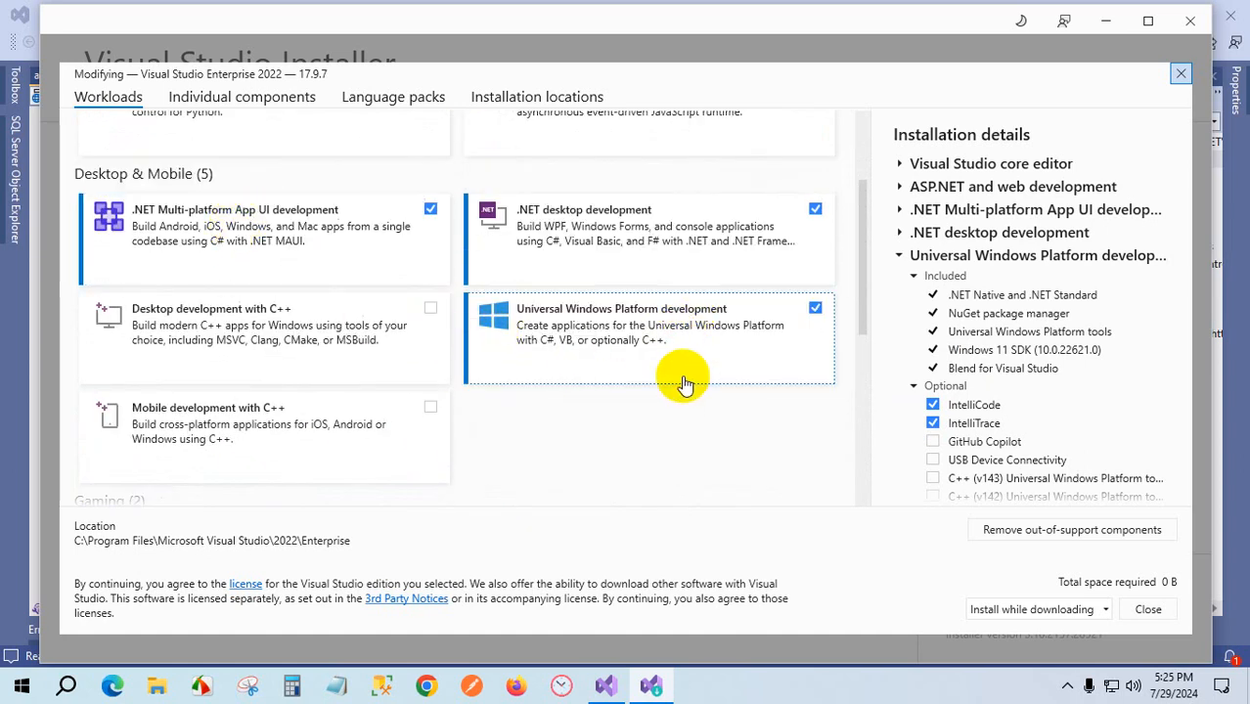
scroll(684, 386, up, 2)
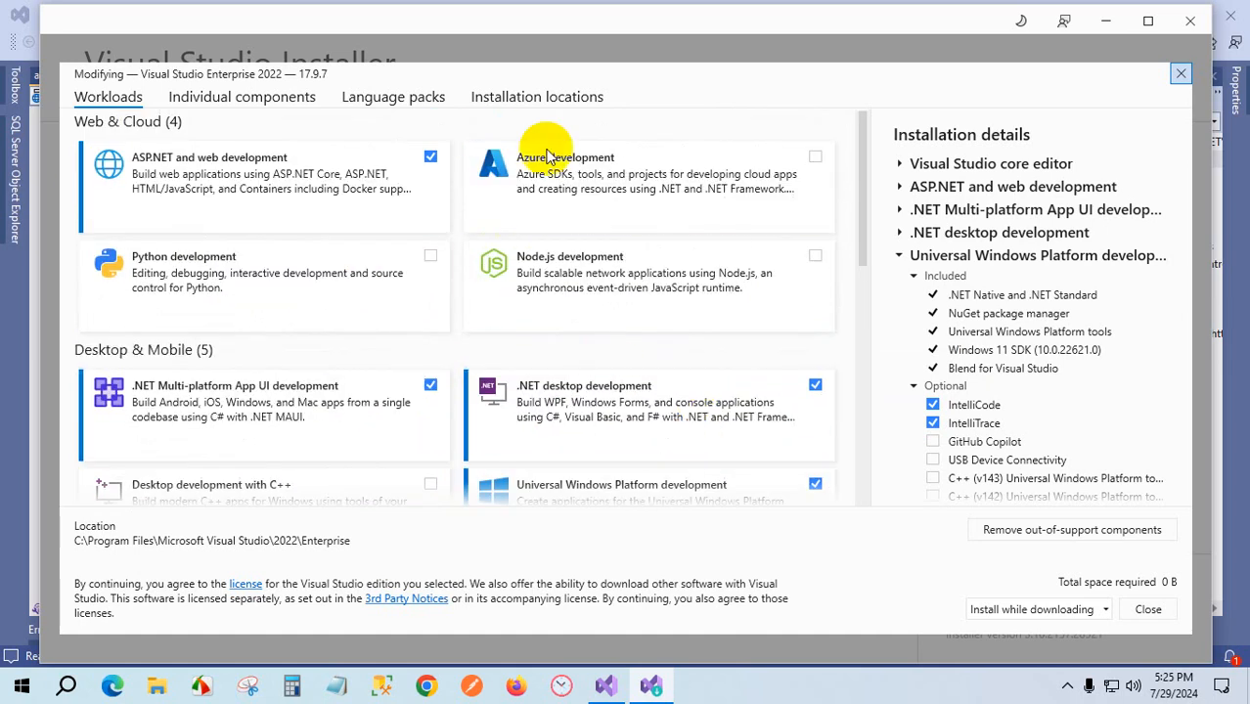
scroll(625, 352, down, 2)
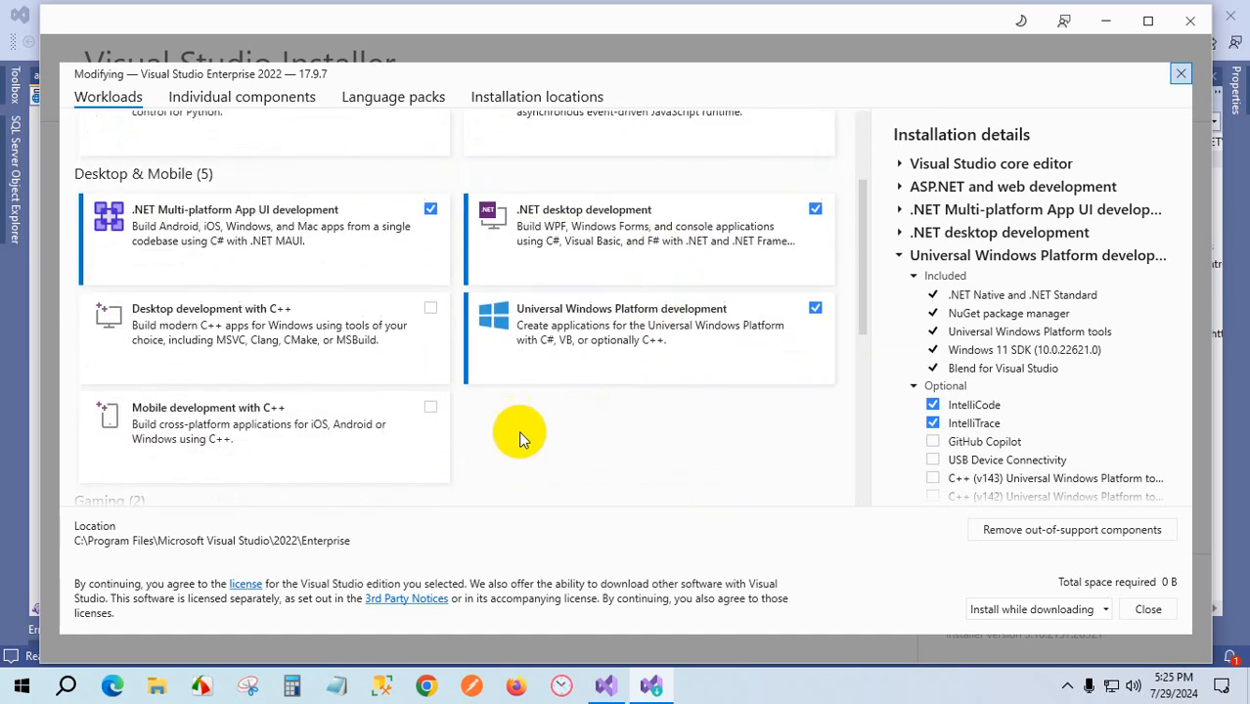
scroll(392, 329, up, 2)
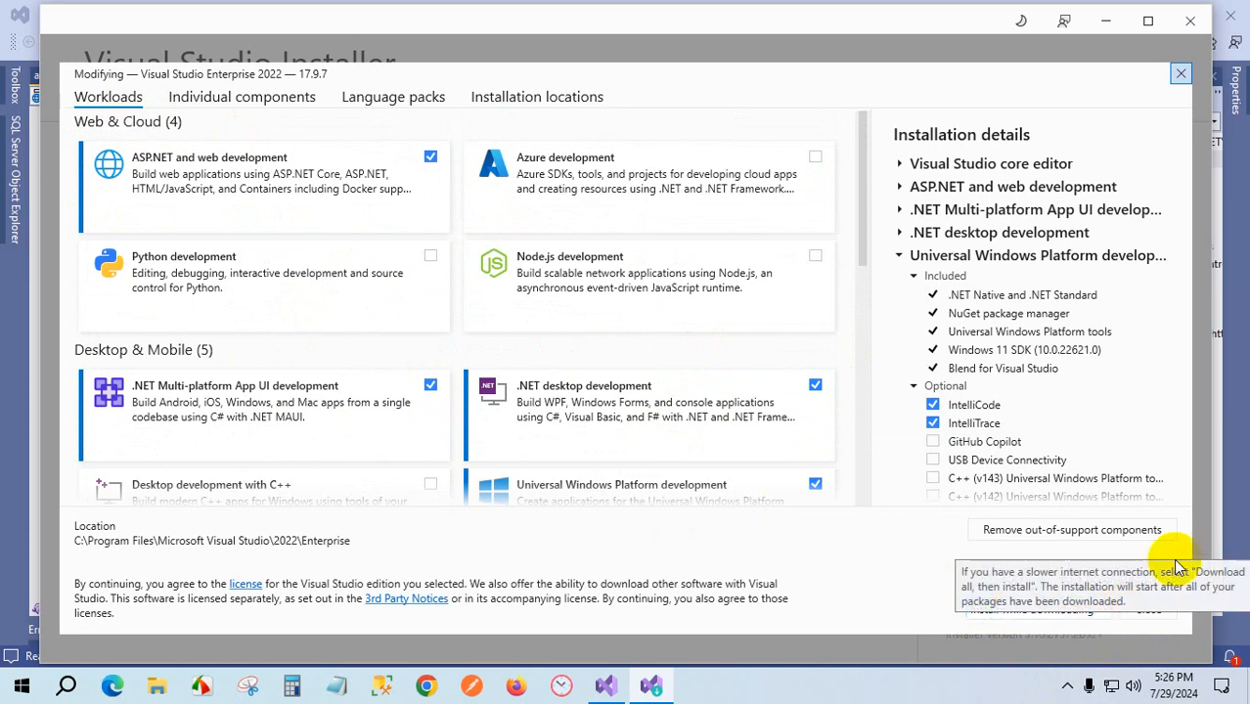
- Close the workload selection, the Visual Studio Installer and the open solution without modifying the installation
click(1178, 72)
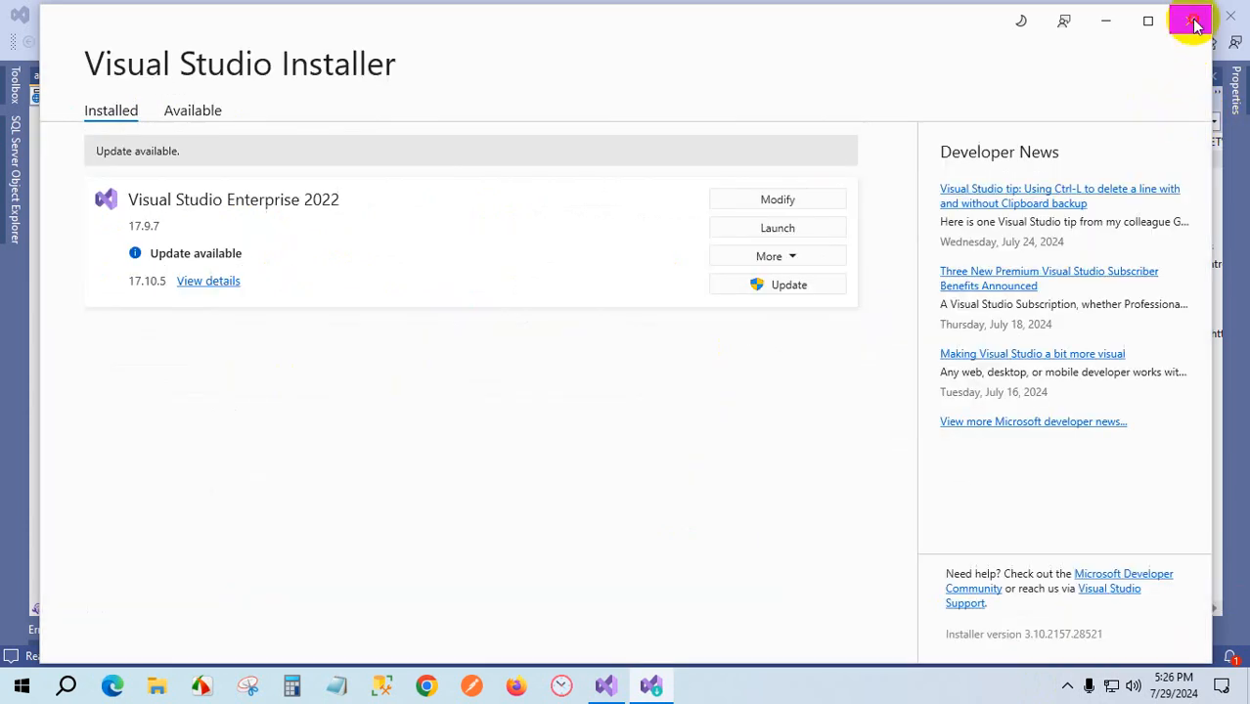
click(1189, 17)
click(1229, 15)
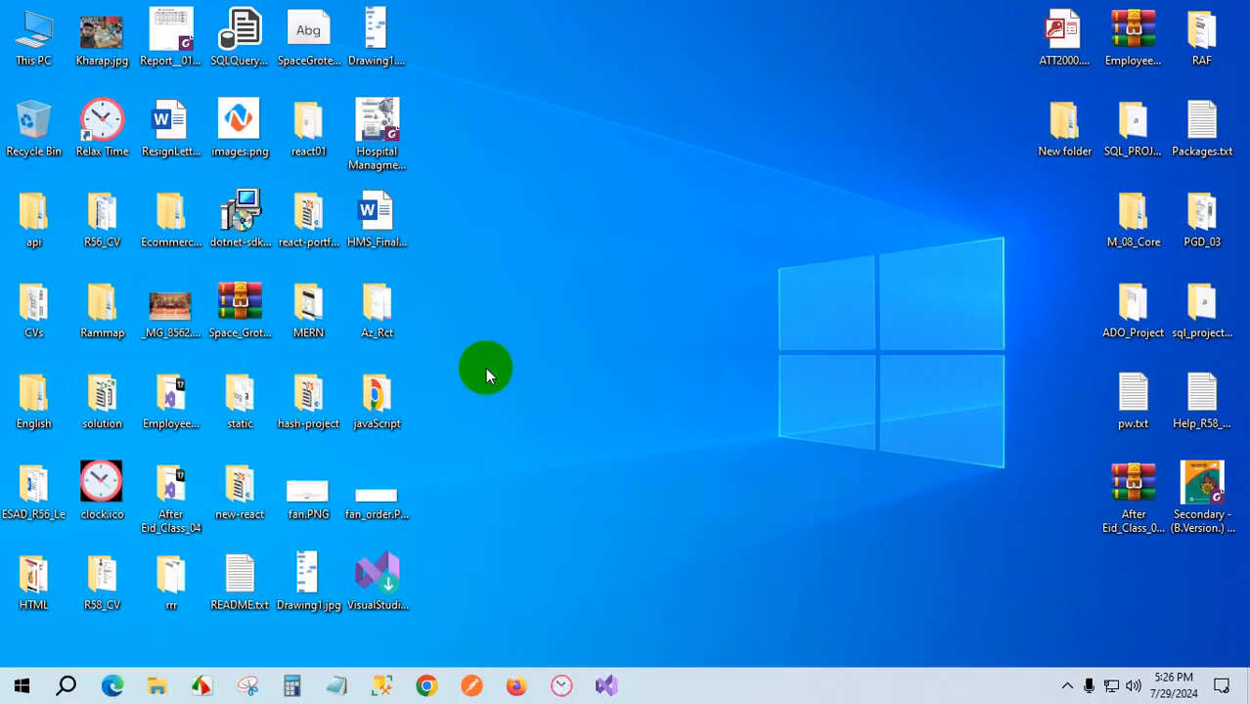
right_click(639, 201)
click(686, 256)
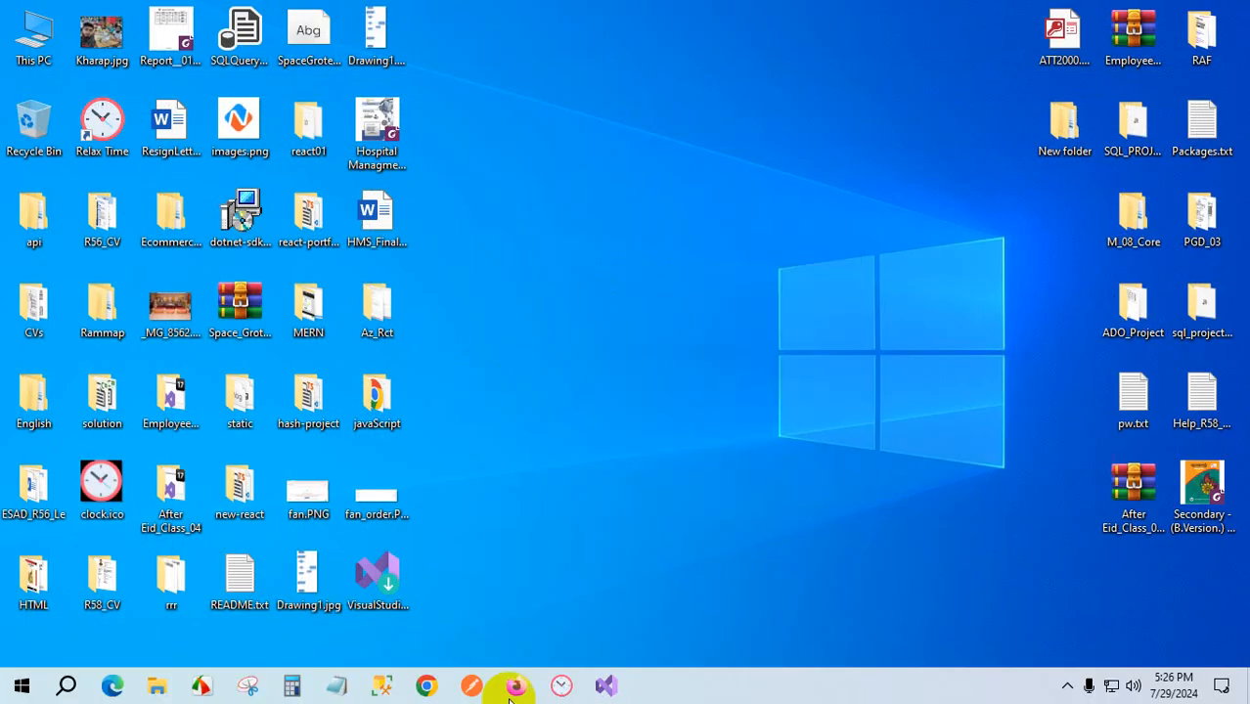
- Search Windows for "visu" to launch Visual Studio 2022, and close its start window
click(65, 684)
text(visu)
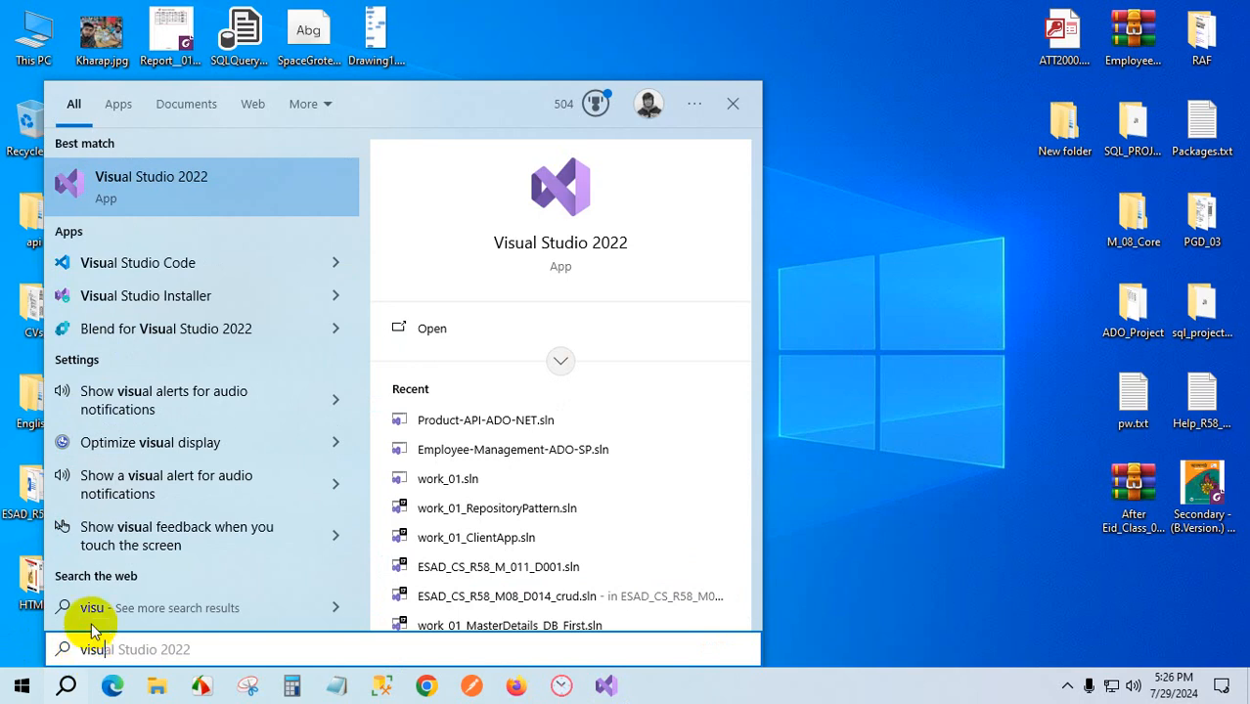
click(214, 197)
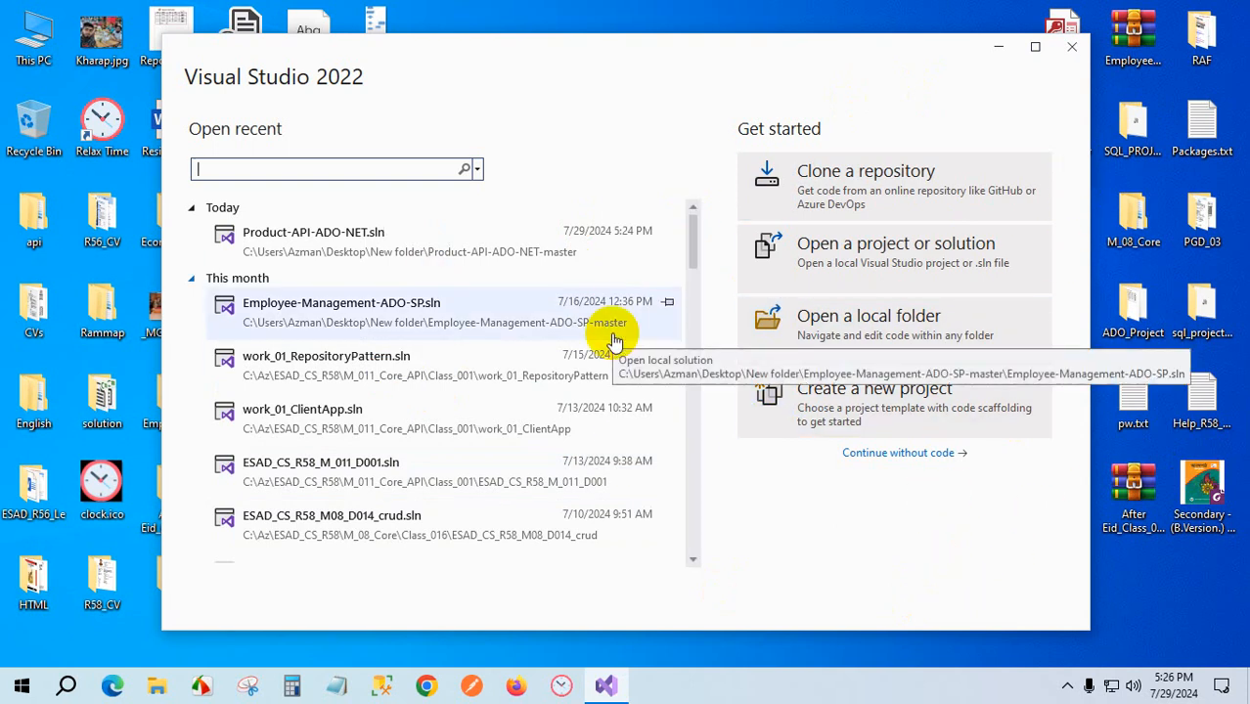
click(1072, 62)
right_click(660, 221)
click(700, 275)
right_click(681, 286)
click(659, 244)
- Launch Visual Studio 2022 again
click(605, 686)
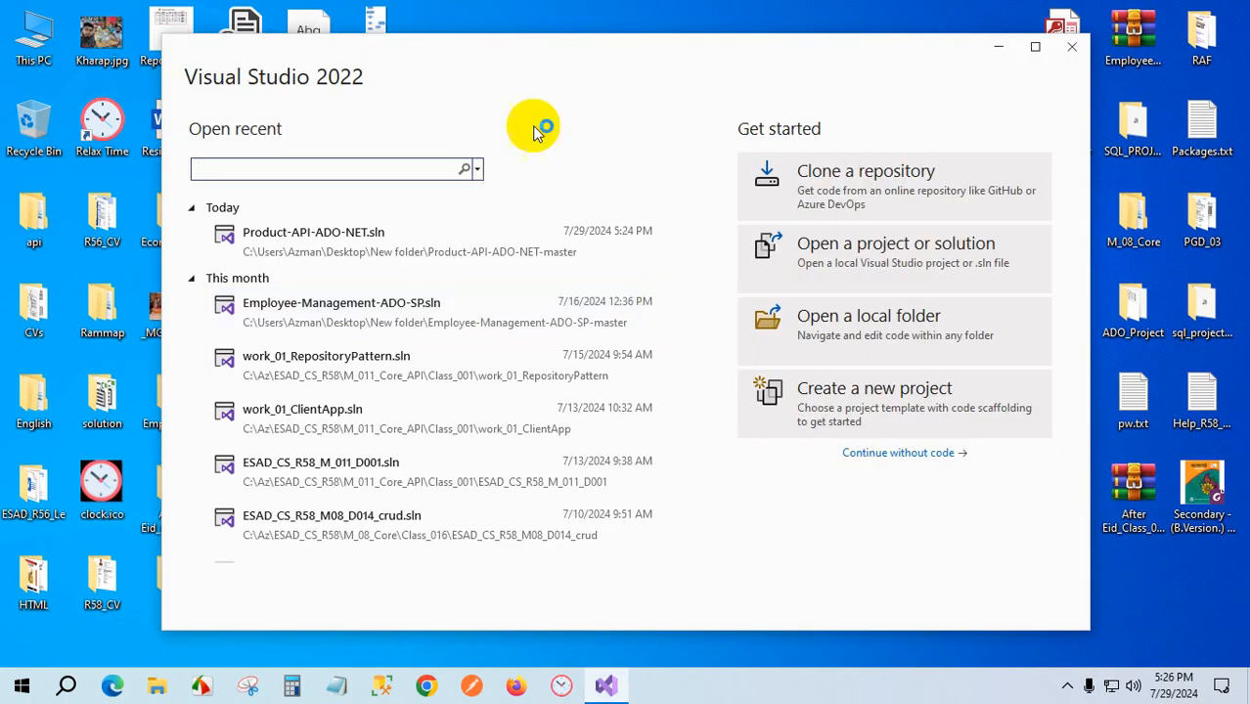
mouse_move(648, 47)
mouse_down()
mouse_move(864, 131)
mouse_move(648, 20)
mouse_move(656, 57)
mouse_up()
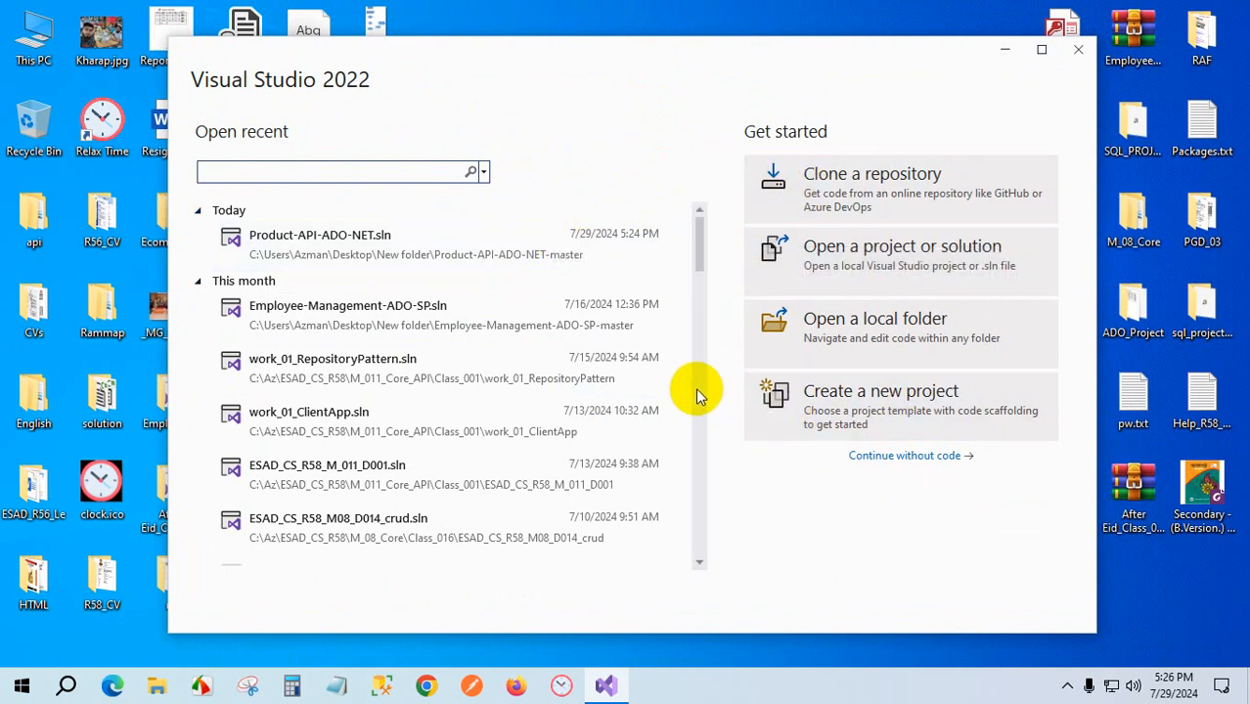
click(874, 412)
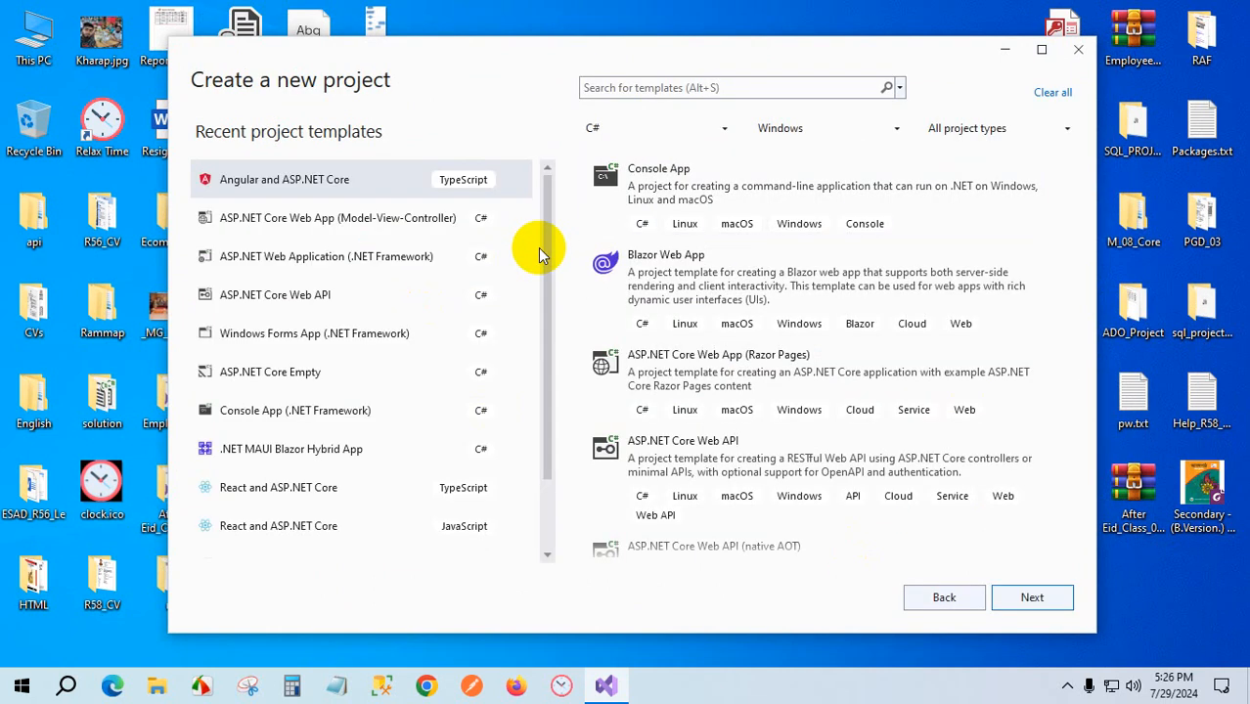
click(942, 597)
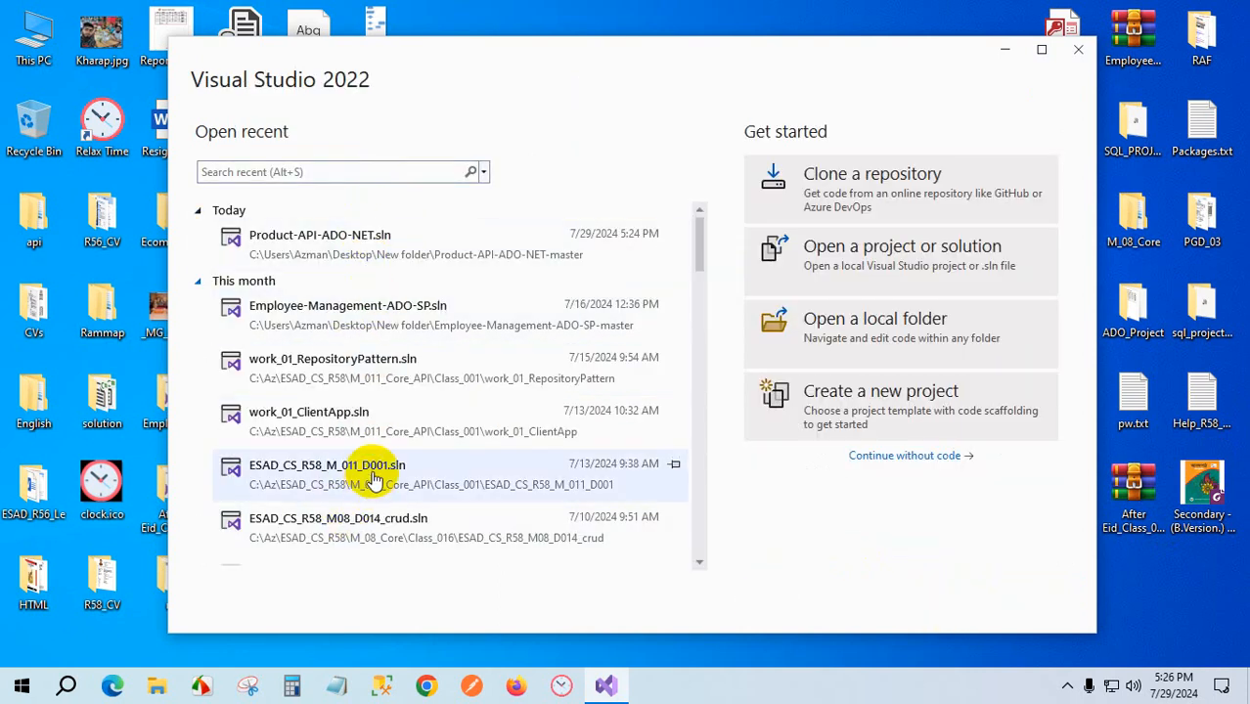
- Examine the list of recently opened solutions in the start window
scroll(381, 440, down, 5)
scroll(389, 430, down, 10)
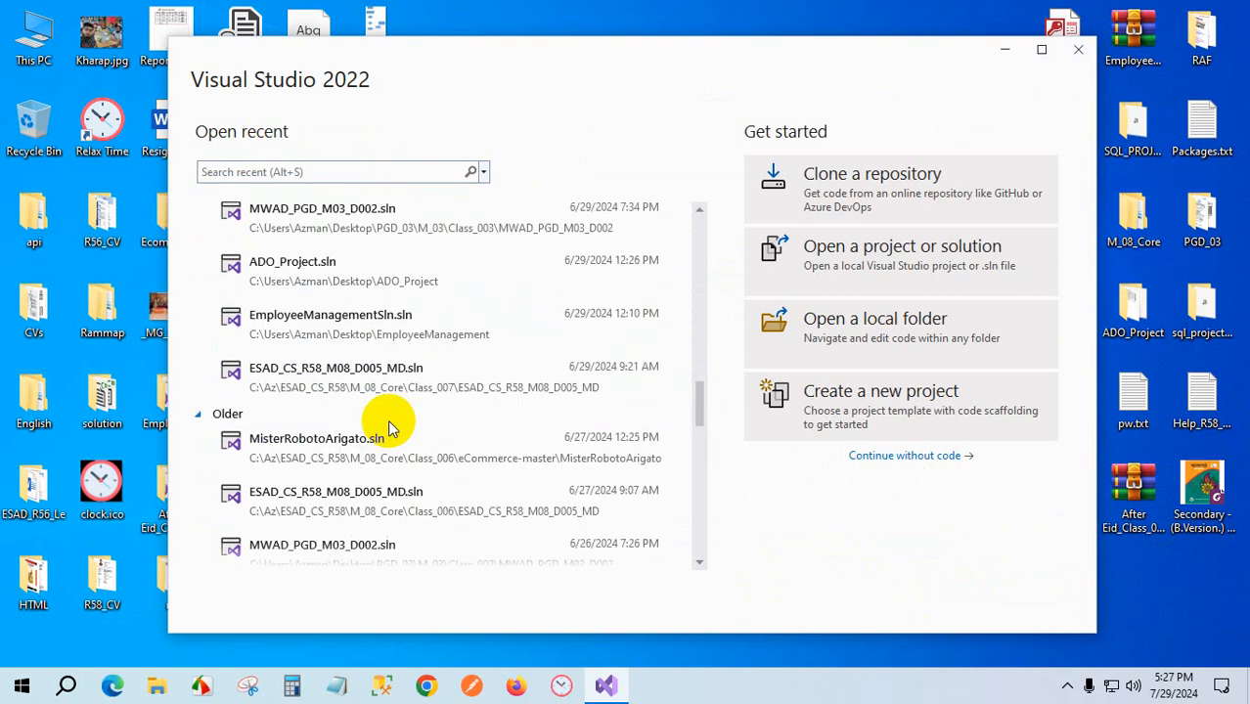
scroll(389, 450, down, 3)
scroll(372, 452, up, 15)
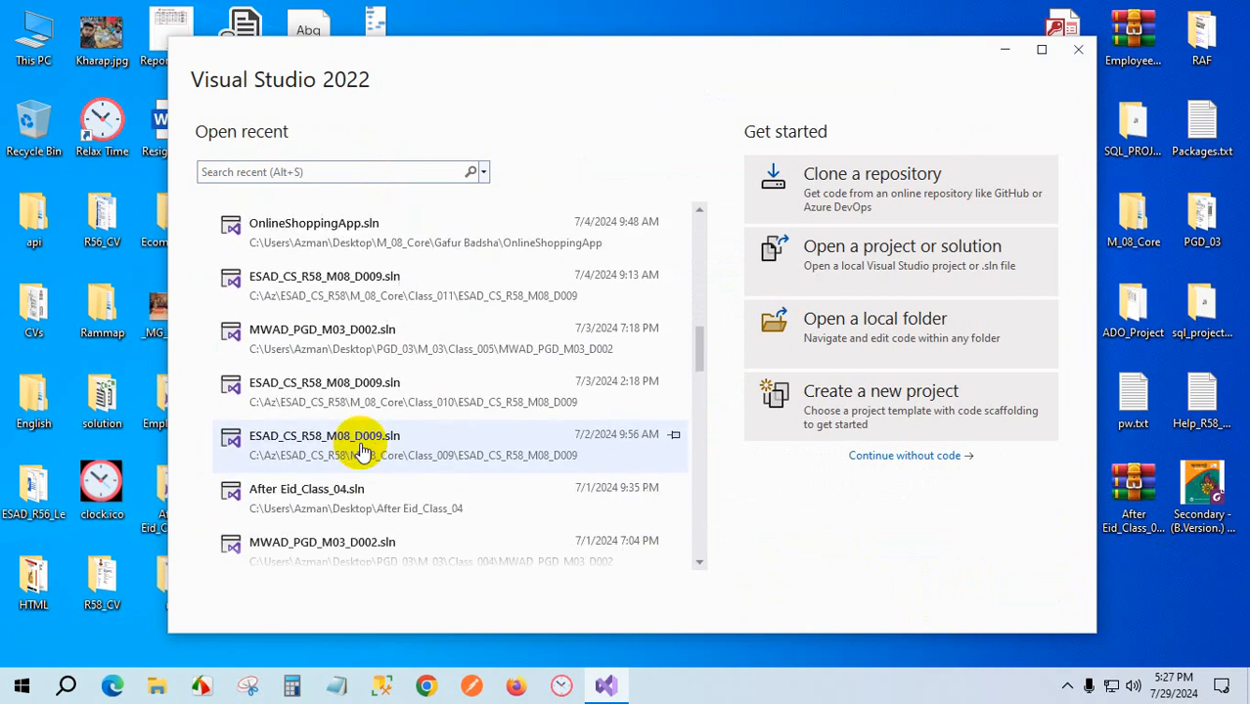
scroll(362, 450, up, 4)
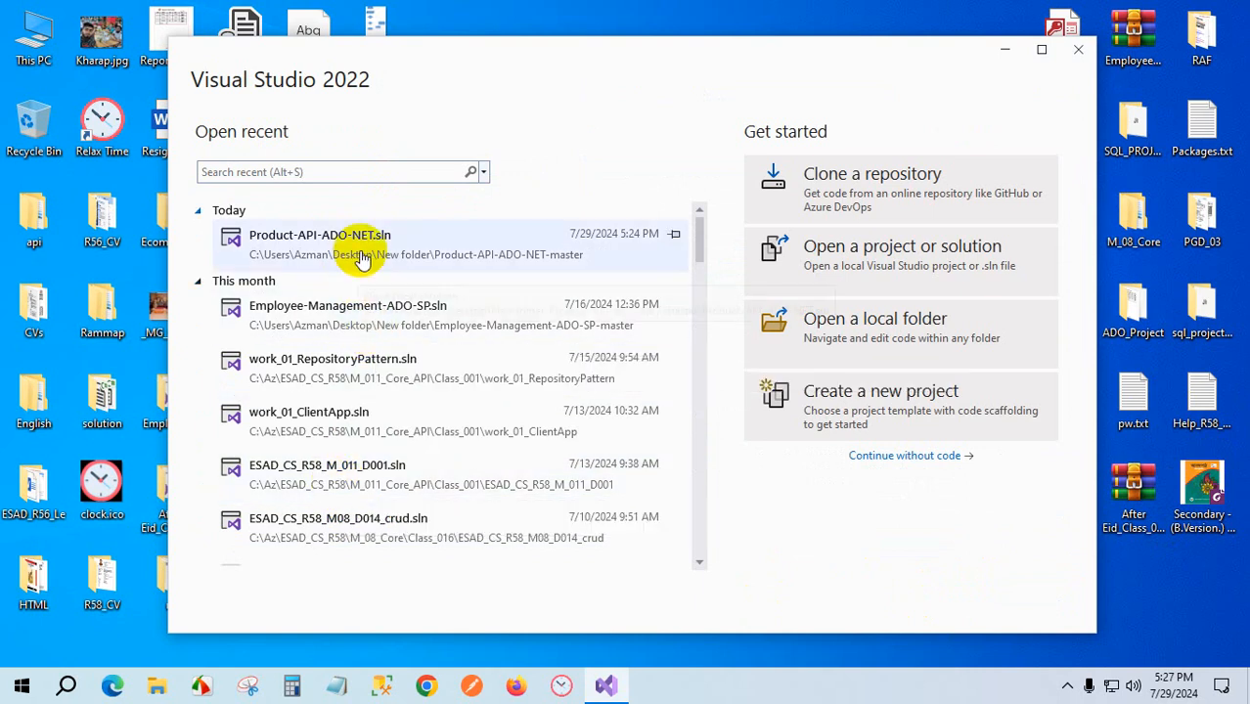
scroll(404, 473, down, 8)
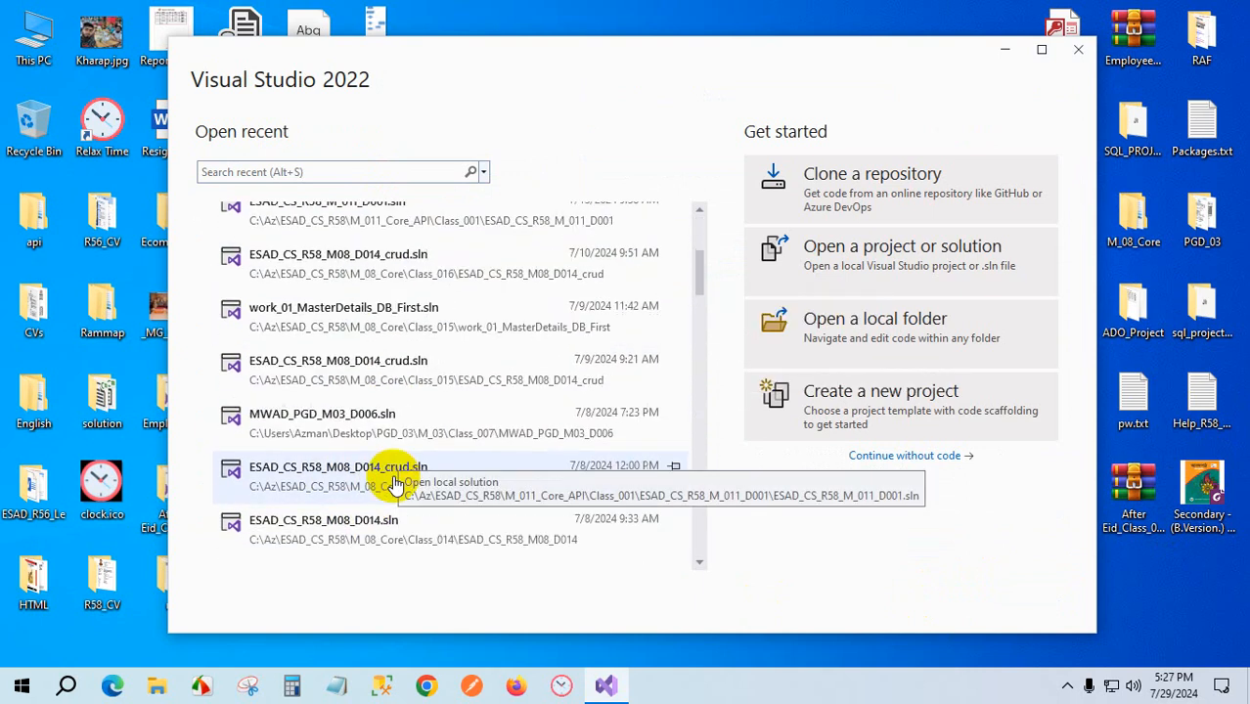
scroll(401, 484, up, 3)
scroll(396, 470, up, 5)
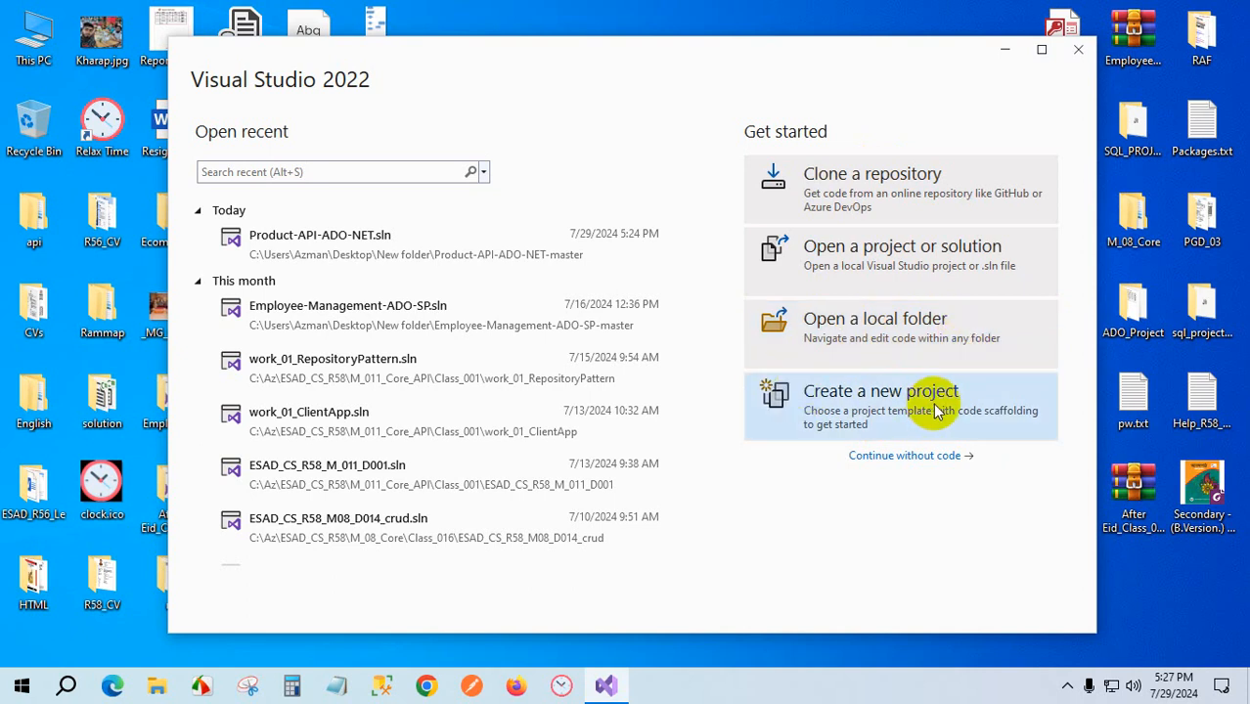
- Start creating a new project and filter the templates by C#, Windows and the Console project type
click(899, 407)
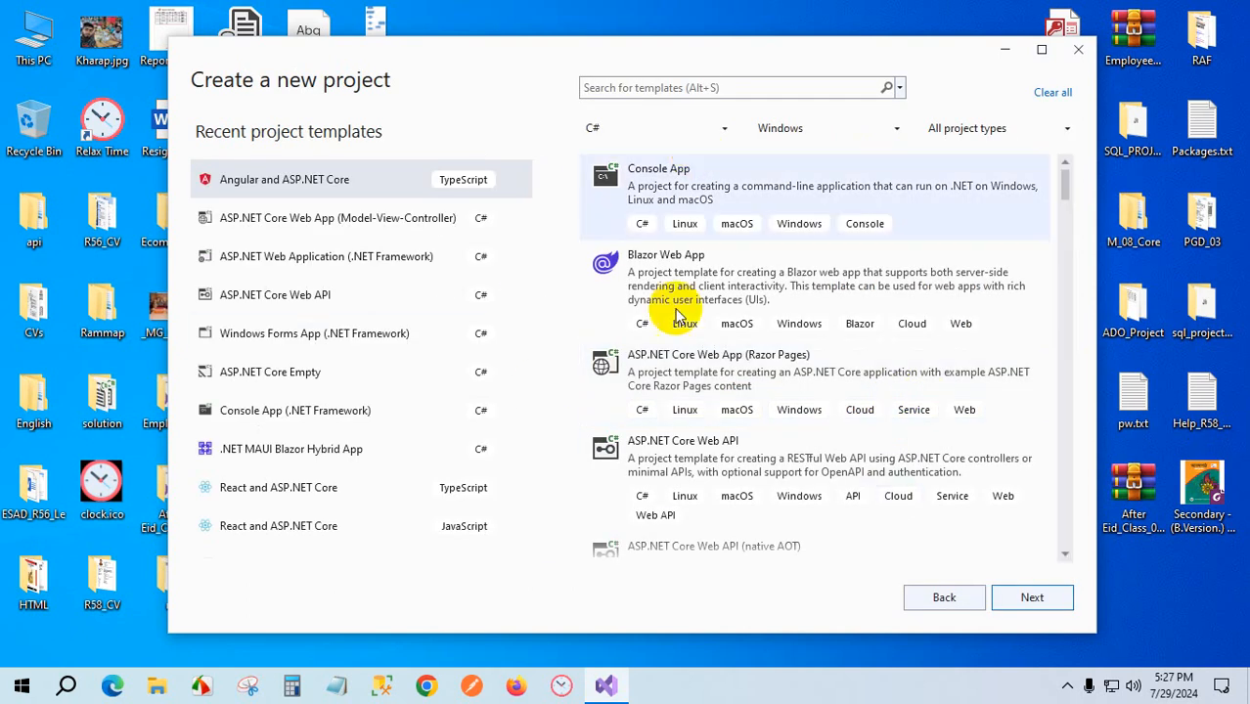
scroll(861, 286, down, 3)
scroll(837, 308, up, 3)
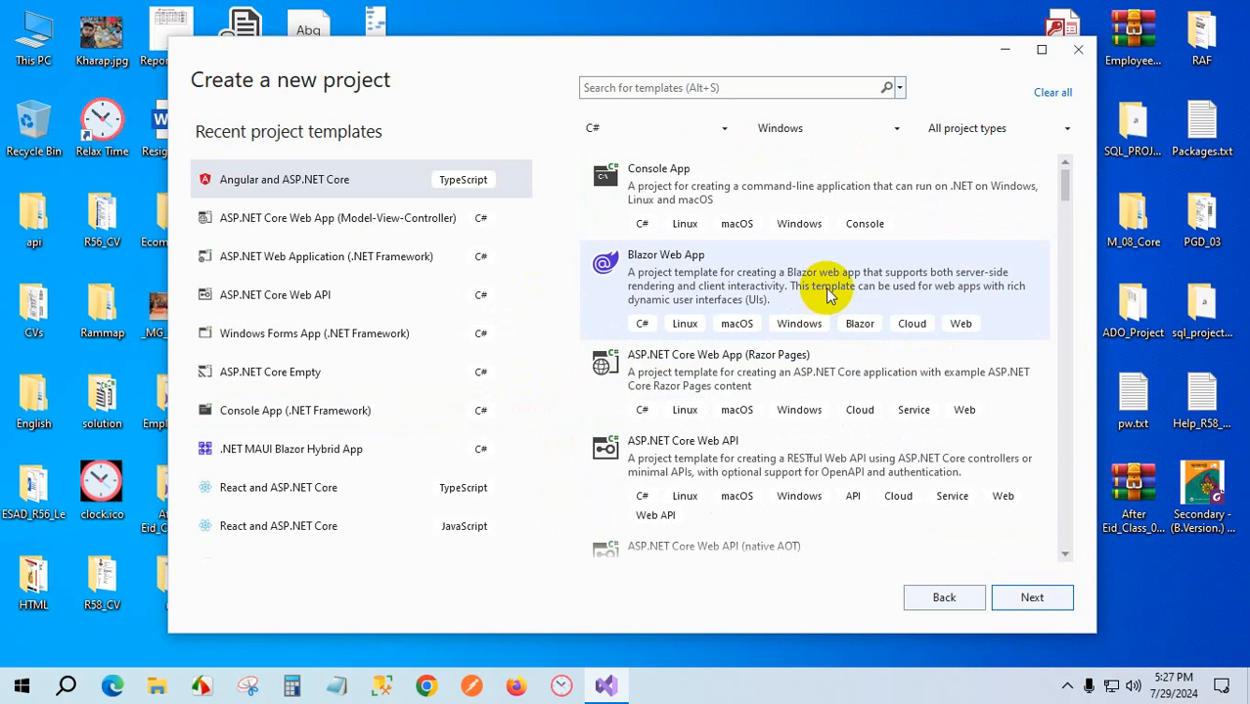
scroll(833, 354, down, 2)
scroll(833, 354, up, 2)
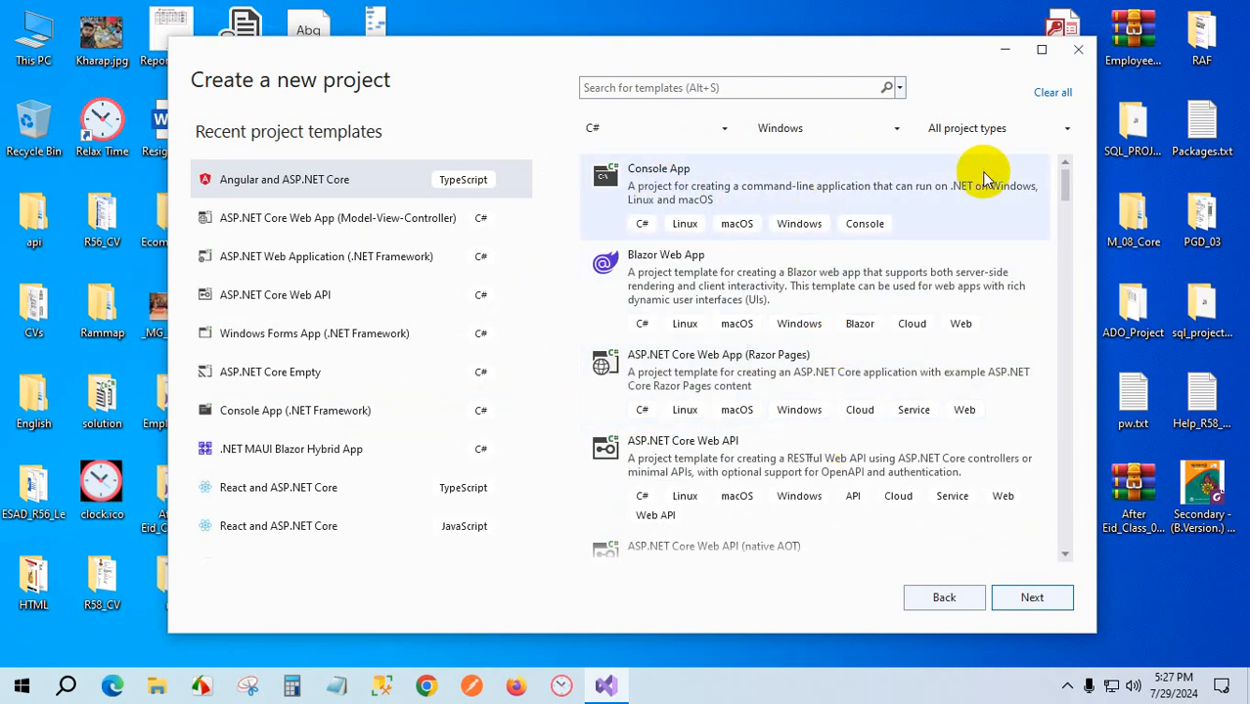
click(696, 131)
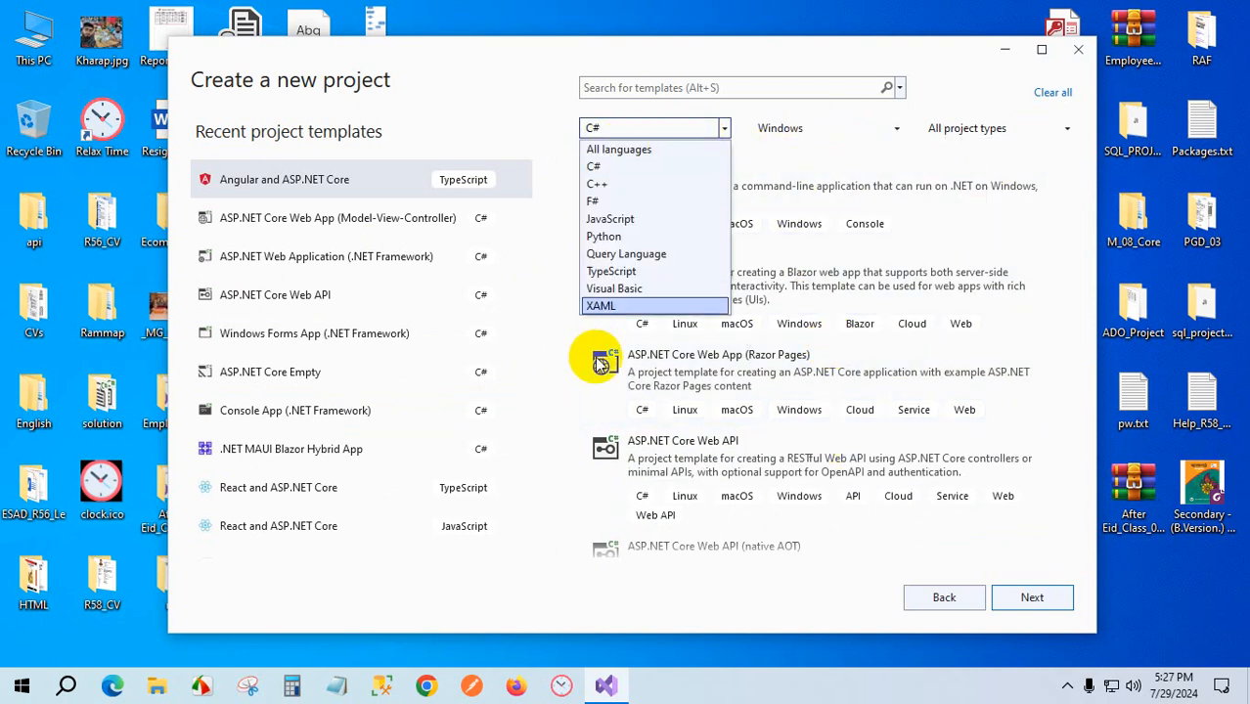
click(609, 168)
click(825, 126)
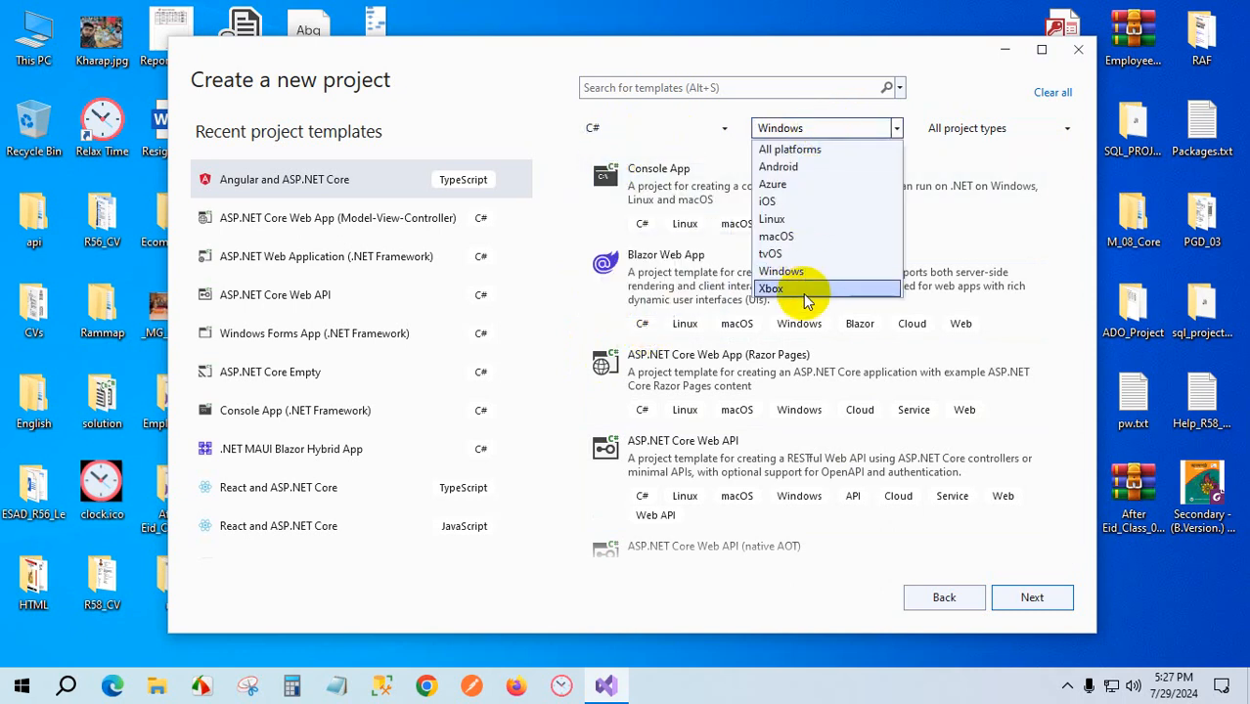
click(788, 271)
click(991, 128)
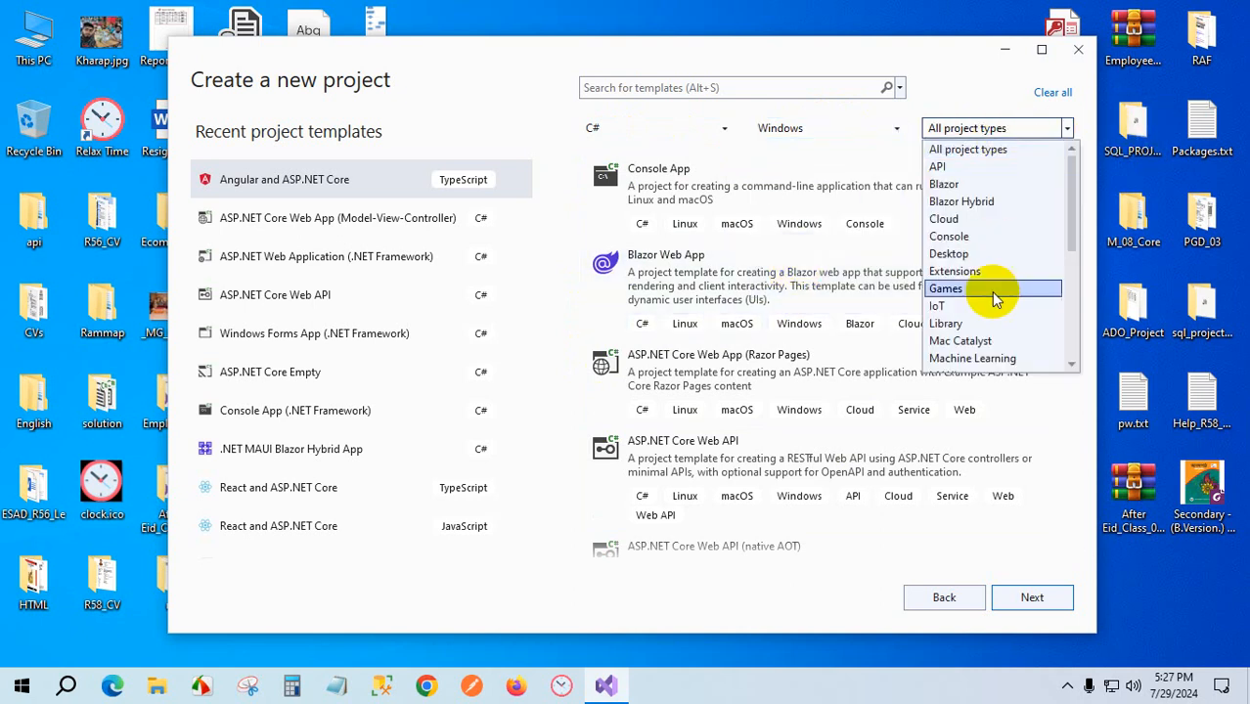
click(957, 238)
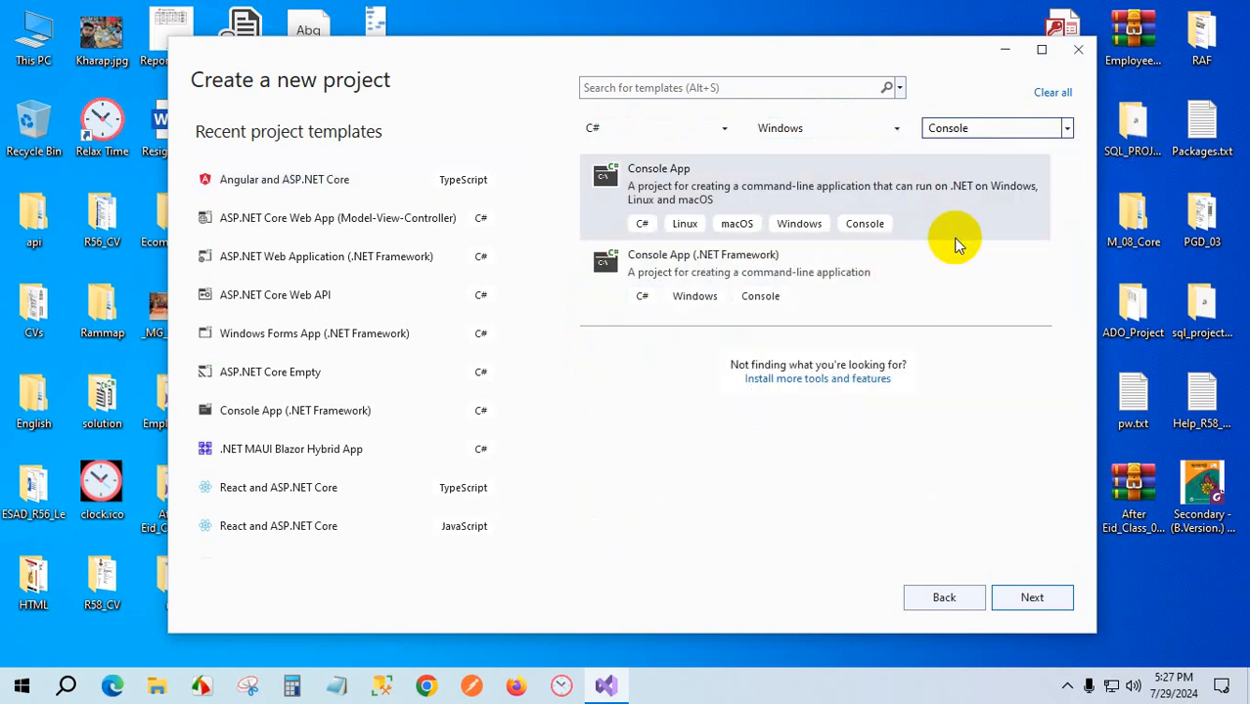
- Choose the Console App (.NET Framework) template and continue to the project configuration
click(698, 288)
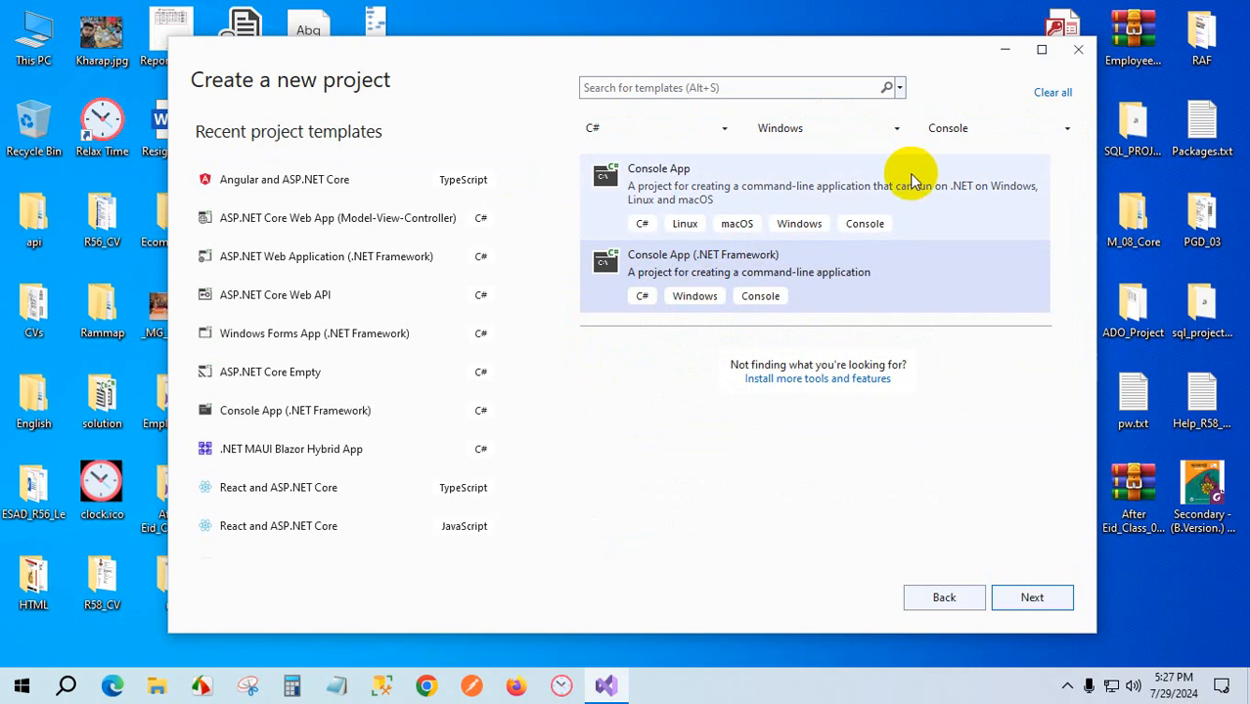
click(723, 194)
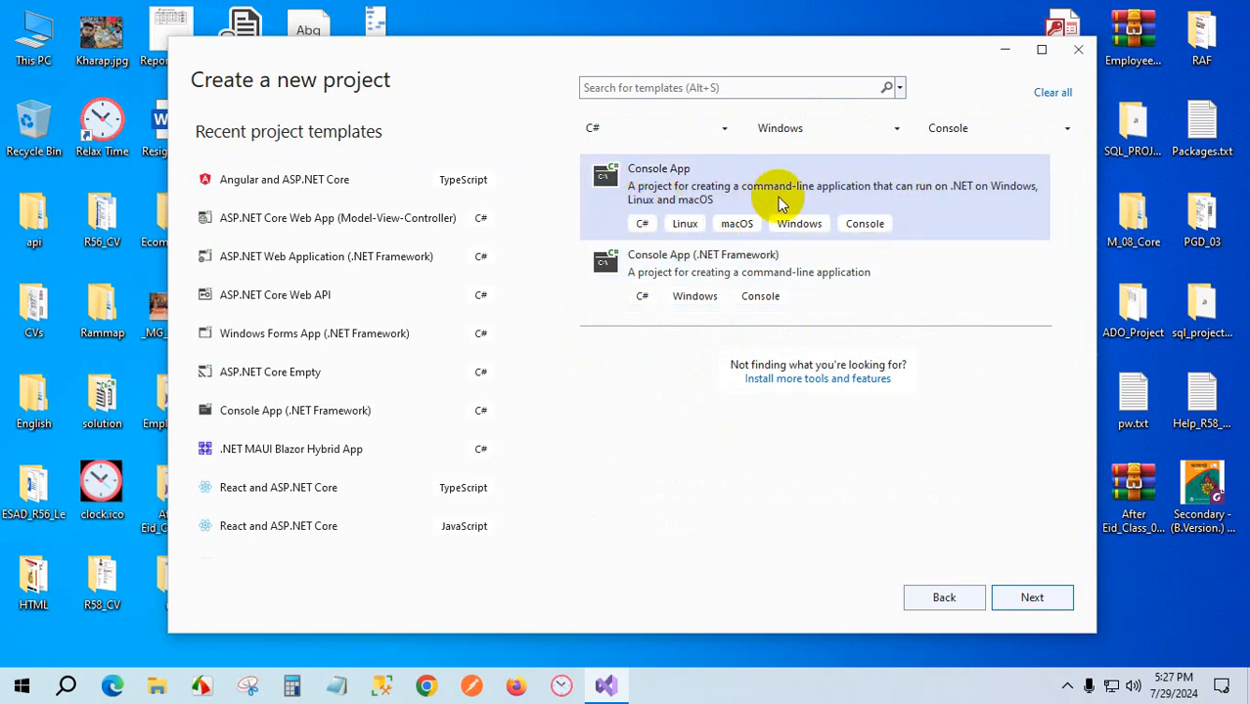
click(704, 285)
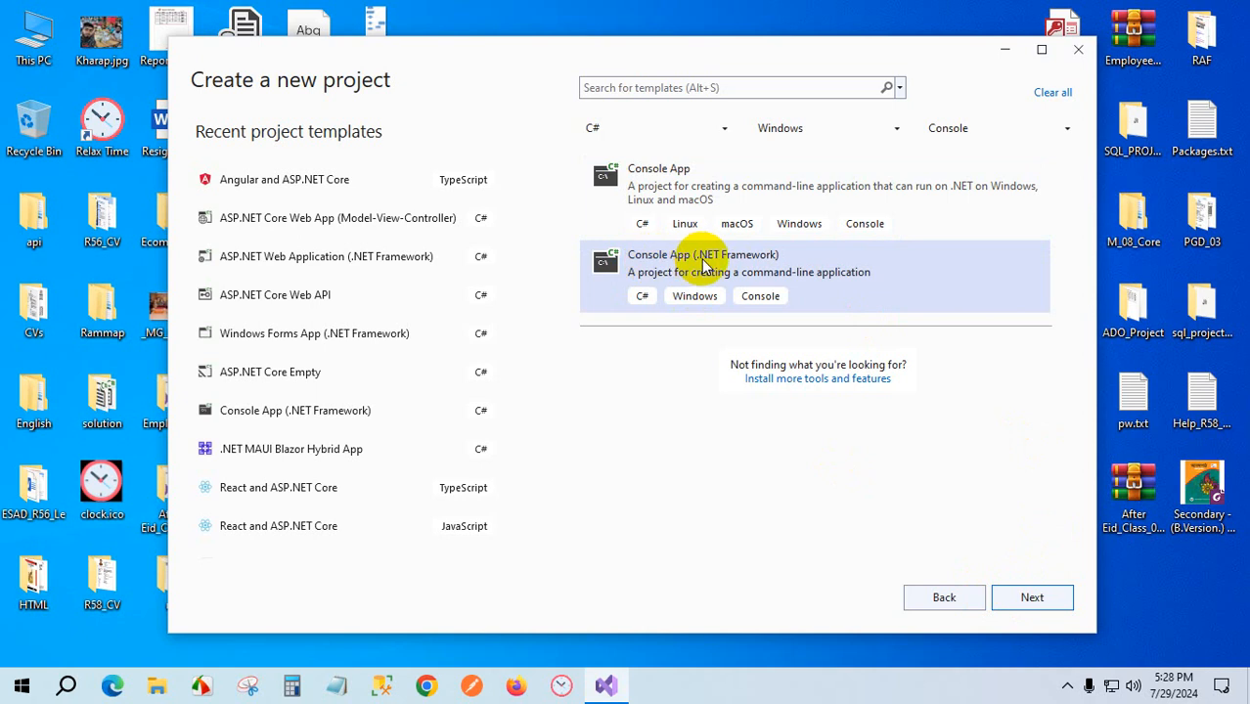
click(1027, 596)
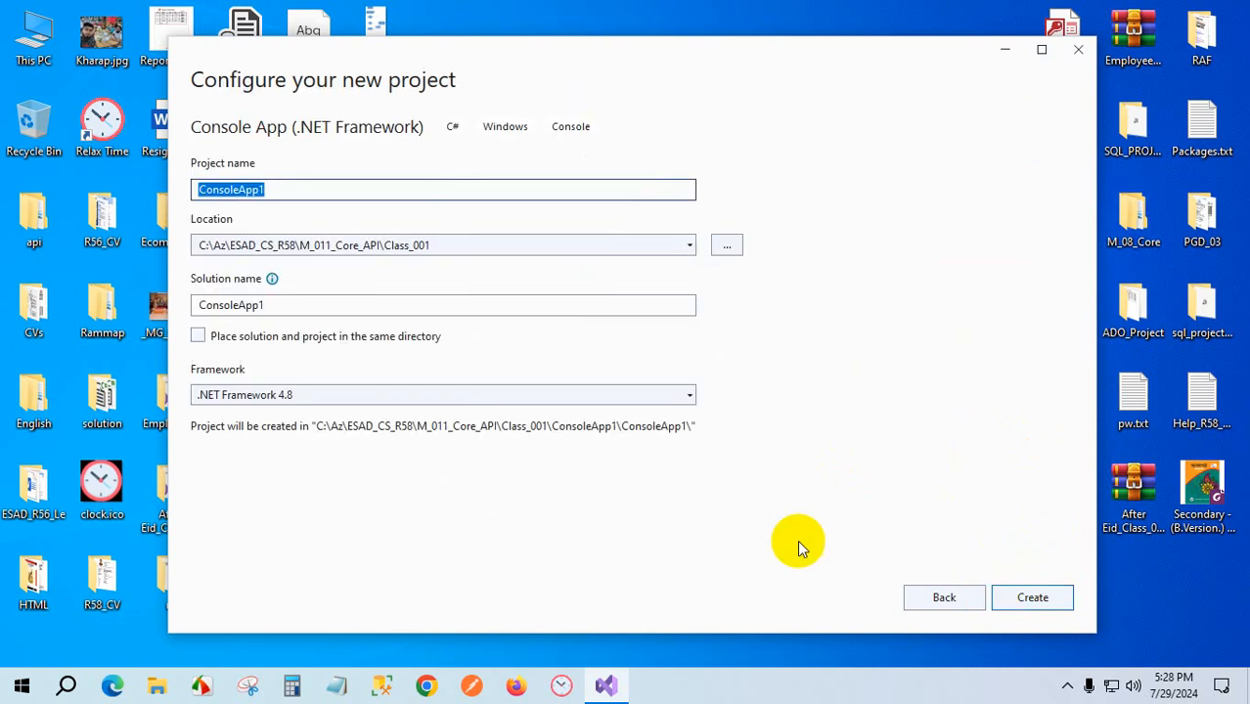
click(277, 186)
drag(297, 187, 146, 187)
mouse_move(559, 47)
mouse_down()
mouse_move(625, 62)
mouse_move(566, 31)
mouse_up()
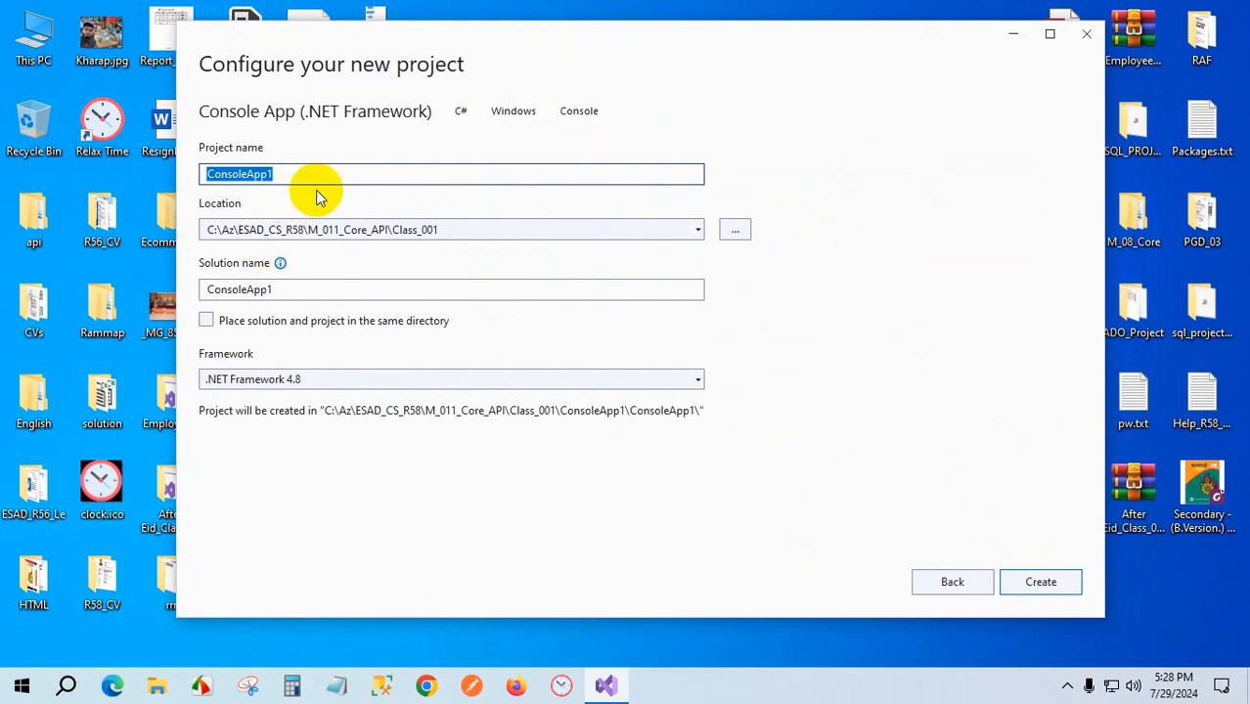
- Browse for the project location, create a folder named Office inside the Az folder on drive C, and open it
click(734, 229)
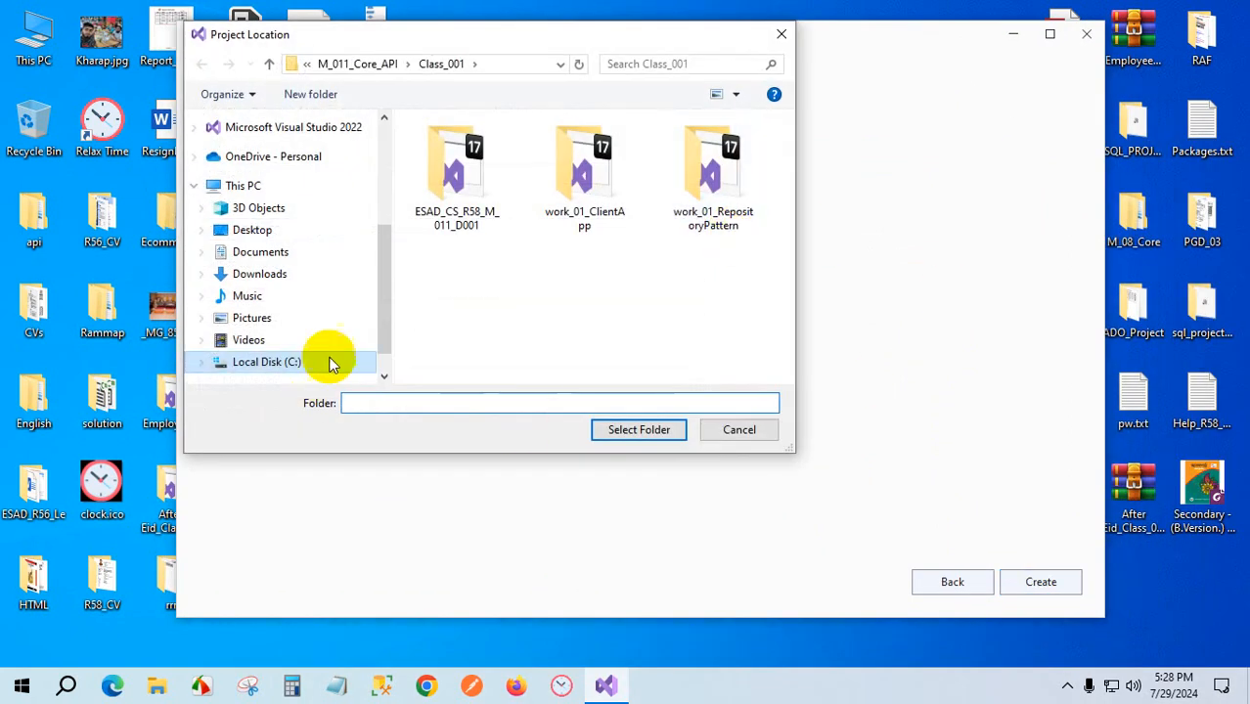
drag(382, 277, 381, 371)
click(279, 338)
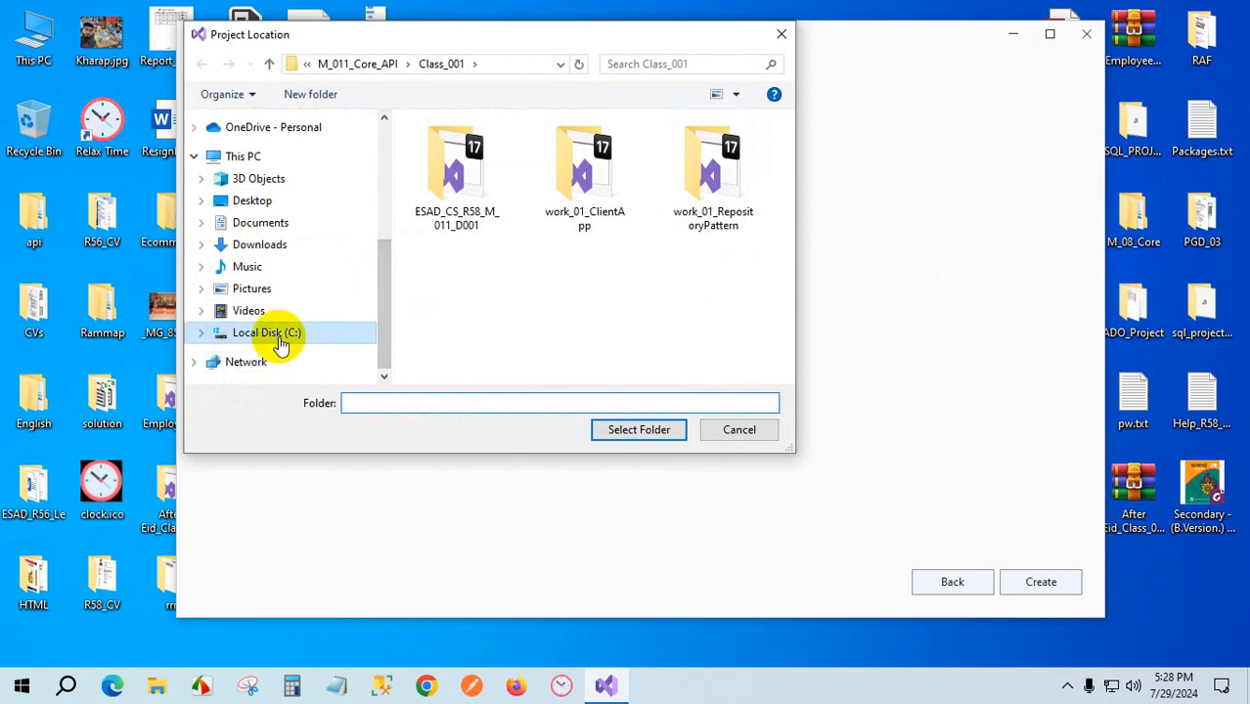
double_click(427, 167)
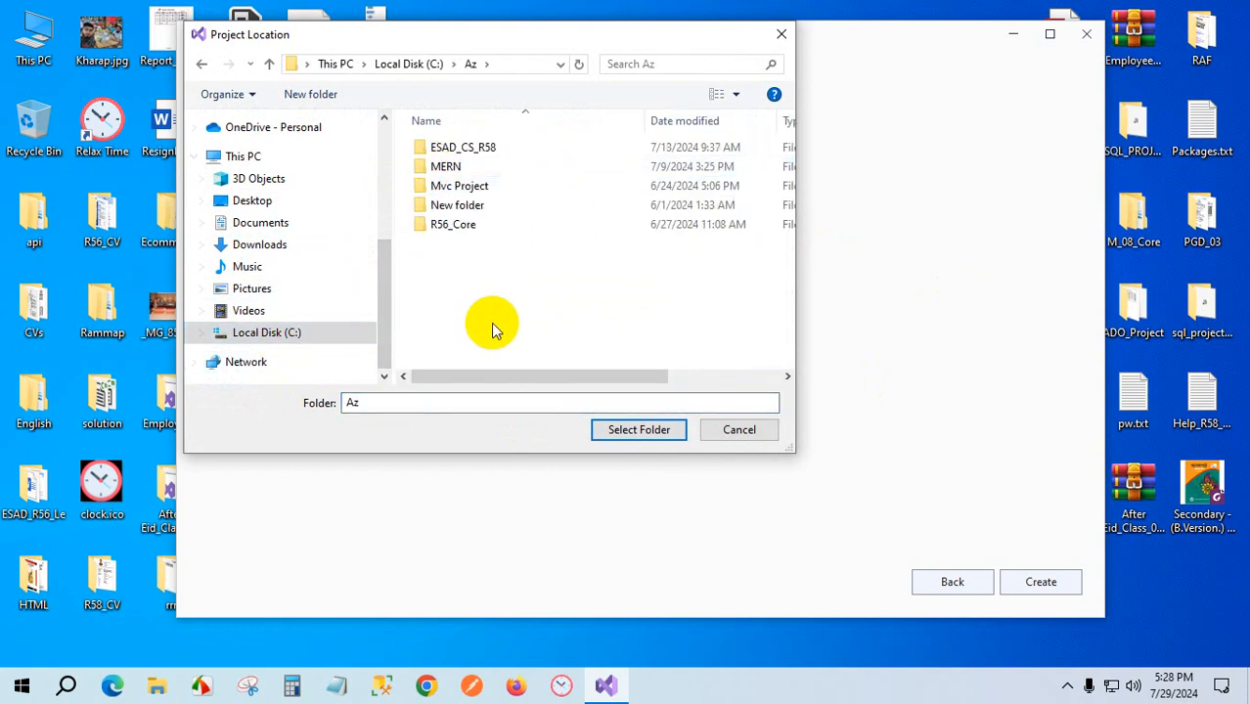
click(310, 94)
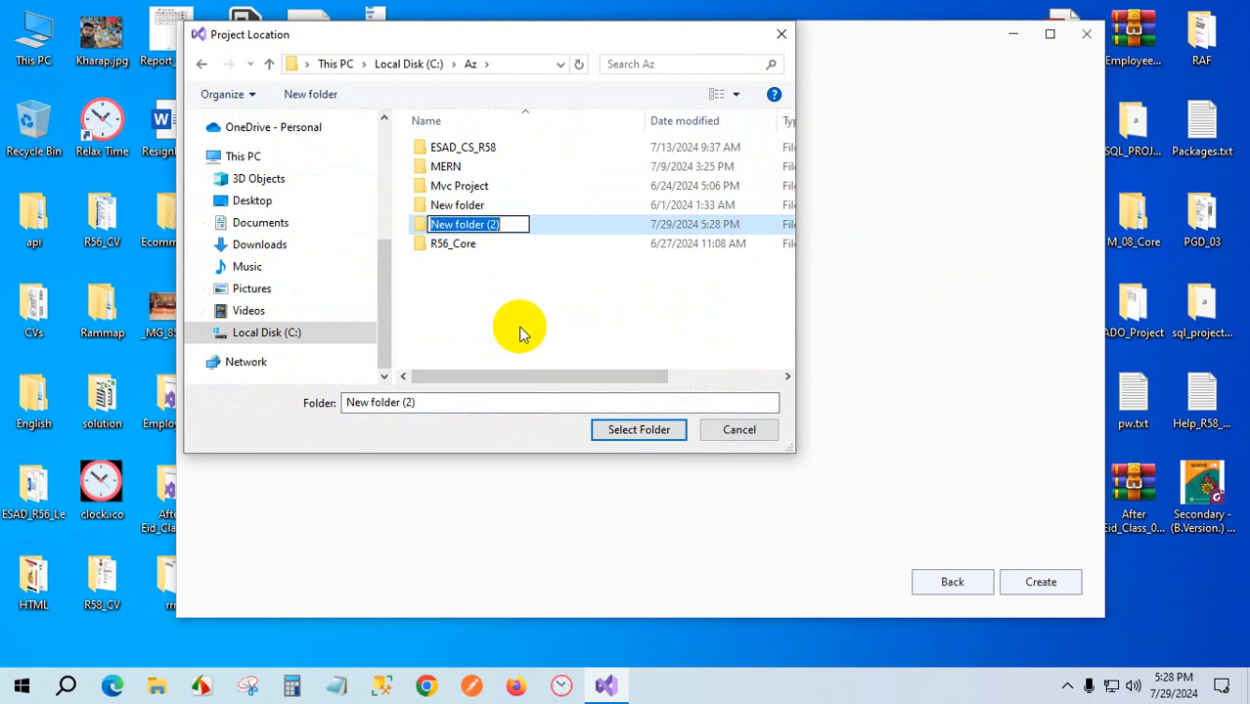
text(Office)
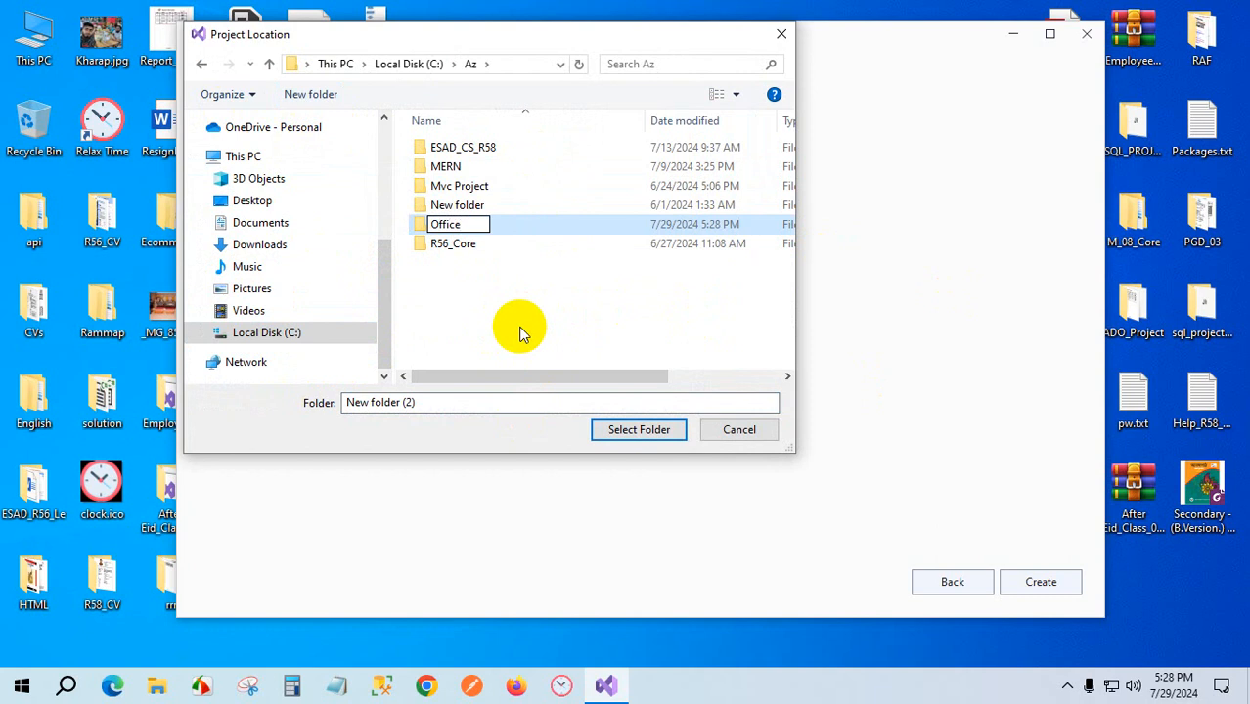
key(Return)
key(Return)
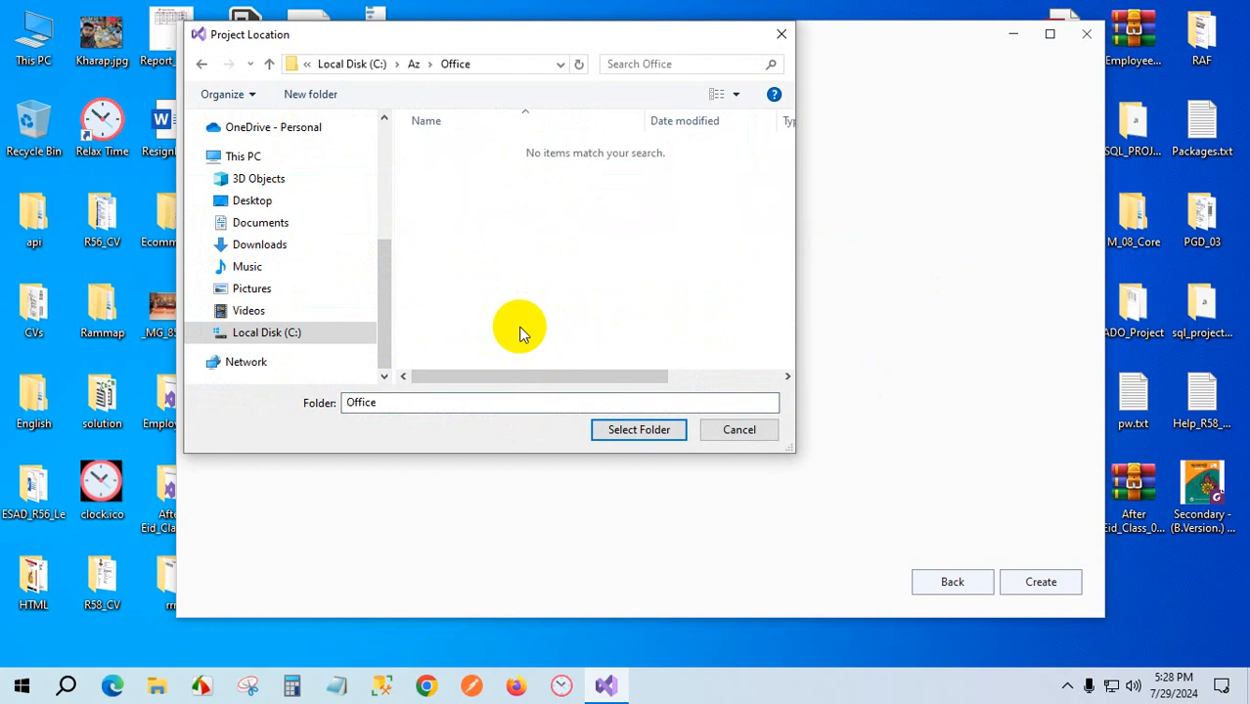
- Create a folder named Test_001 inside Office and select it as the project location
click(338, 97)
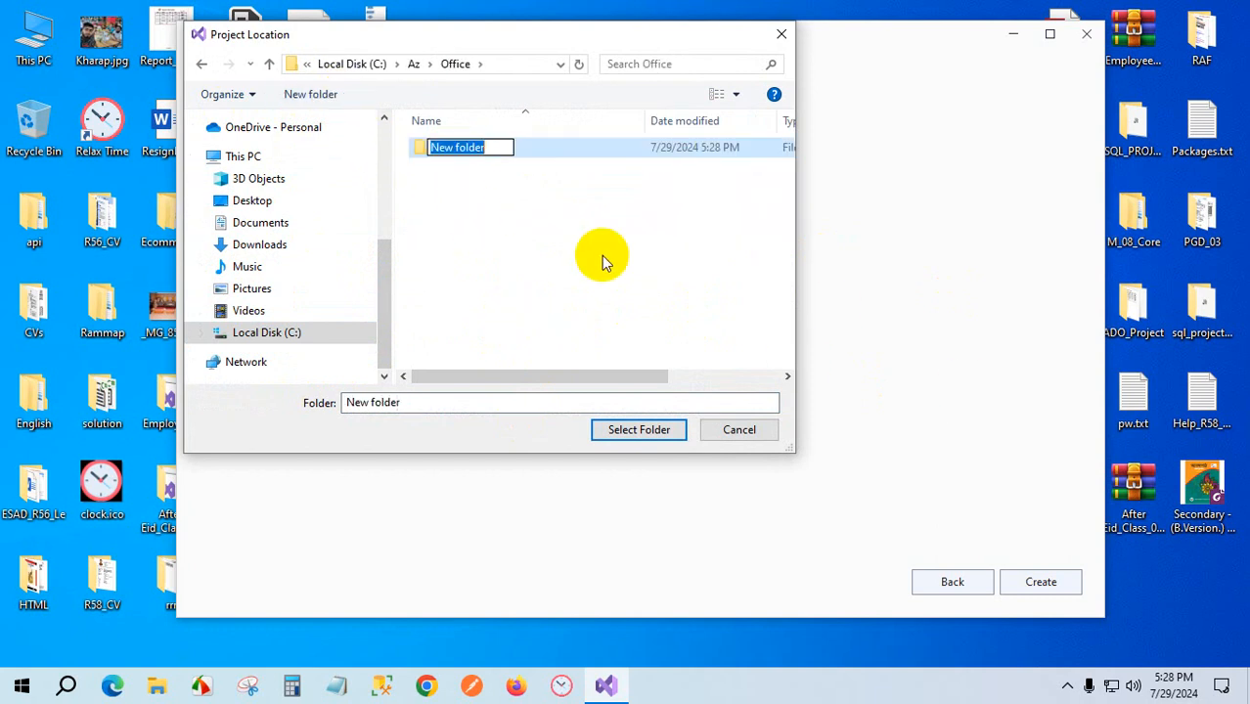
text(Tes)
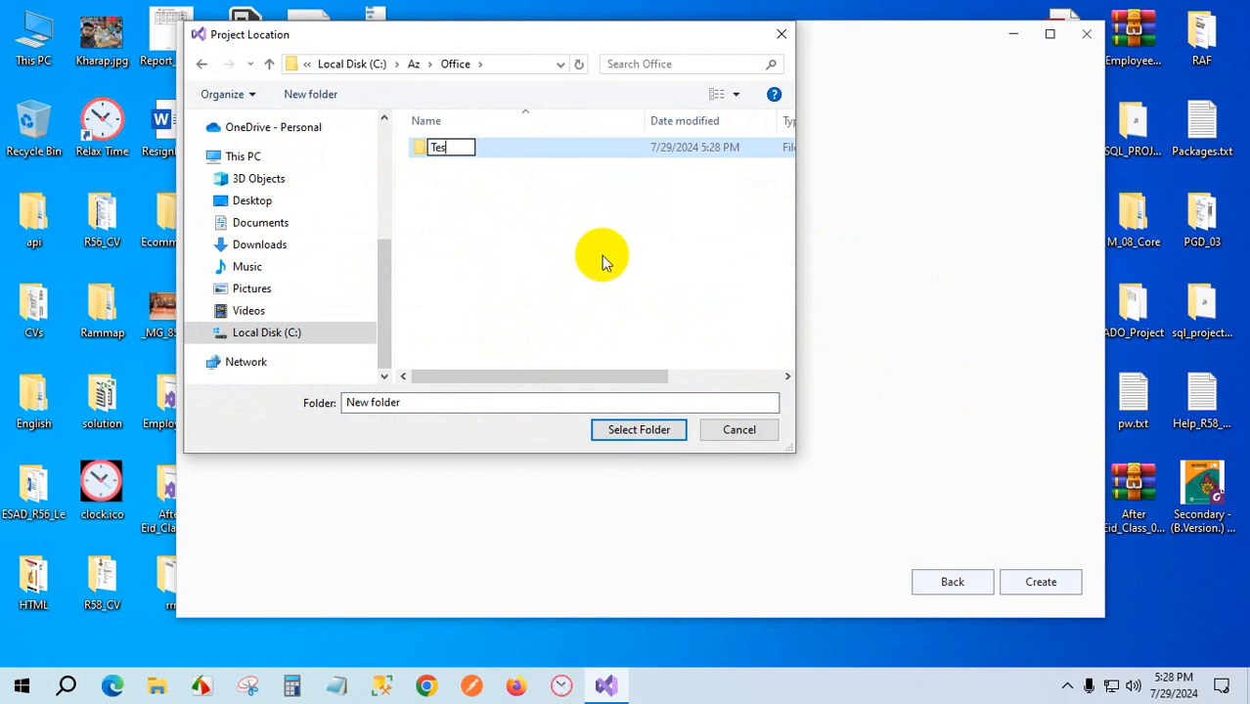
text(t_001)
key(Return)
key(Return)
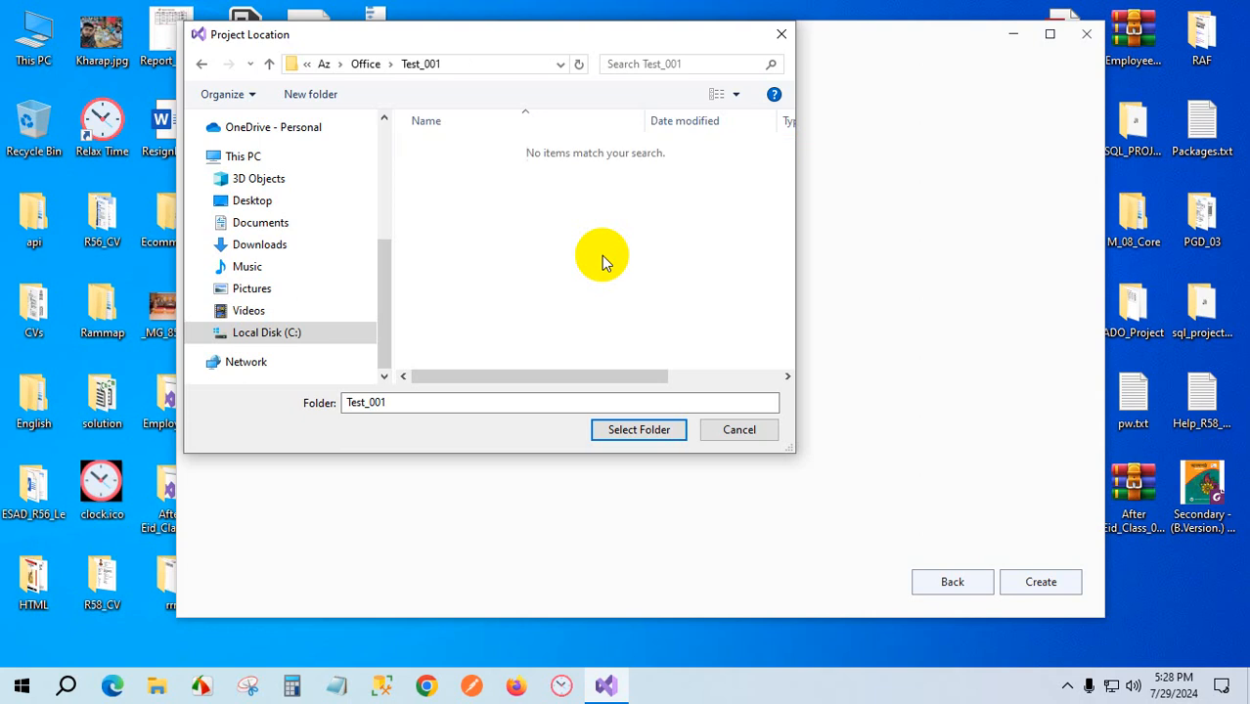
click(641, 429)
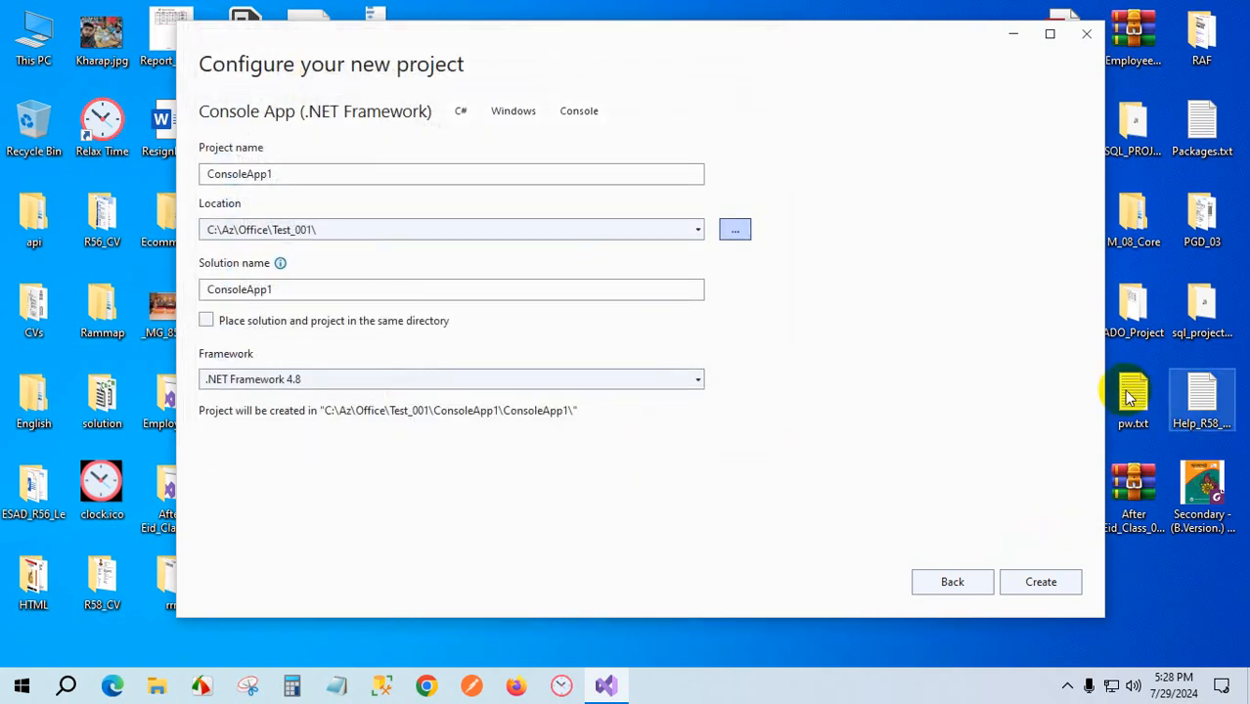
- Name the project Ex_01
double_click(283, 175)
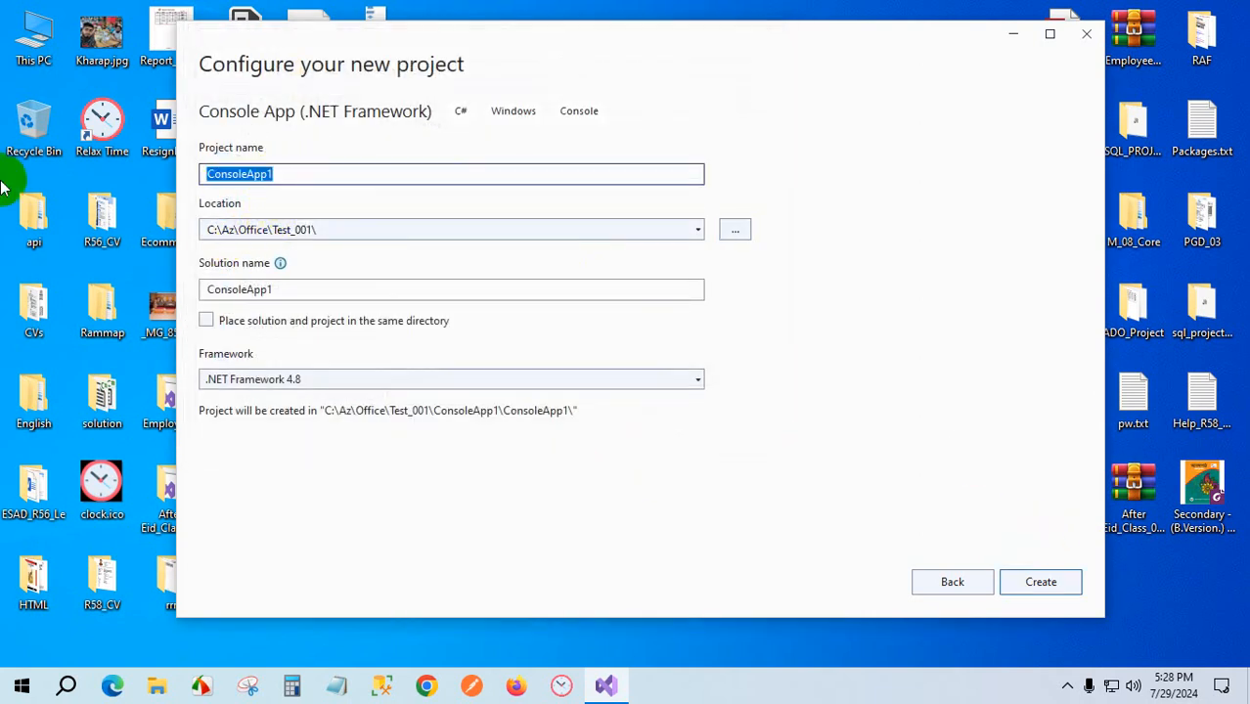
text(Ex_0)
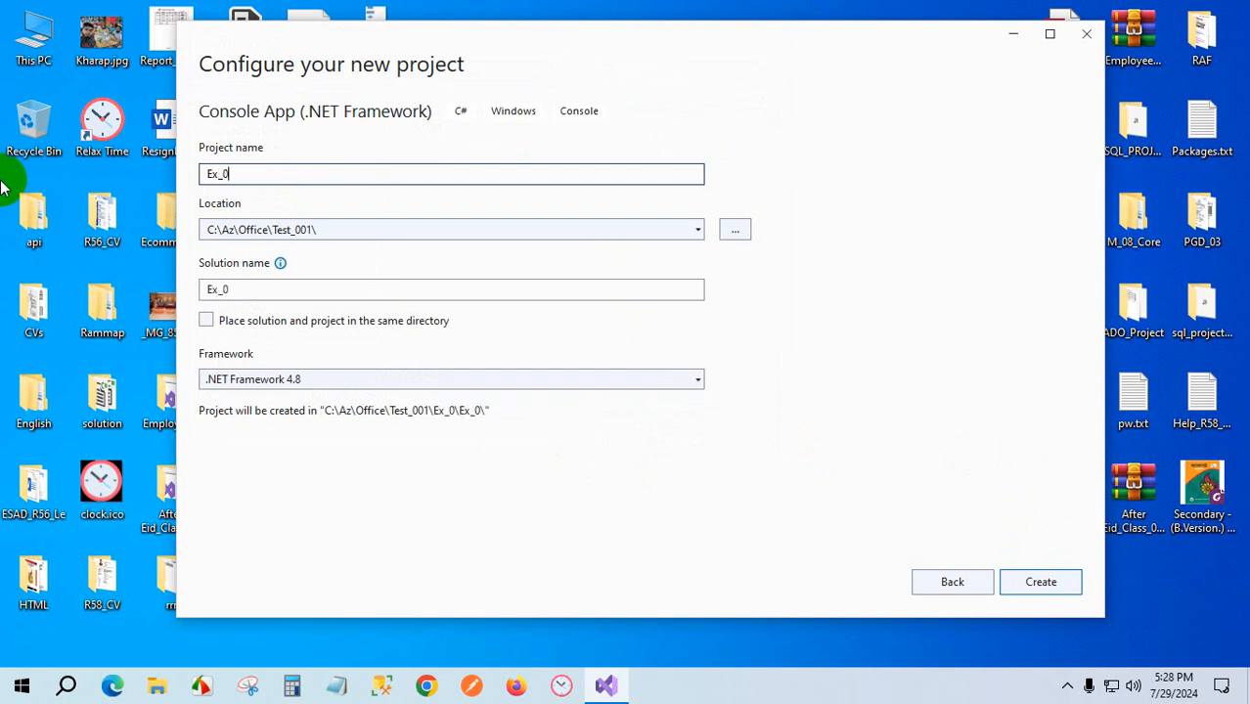
text(1)
double_click(246, 290)
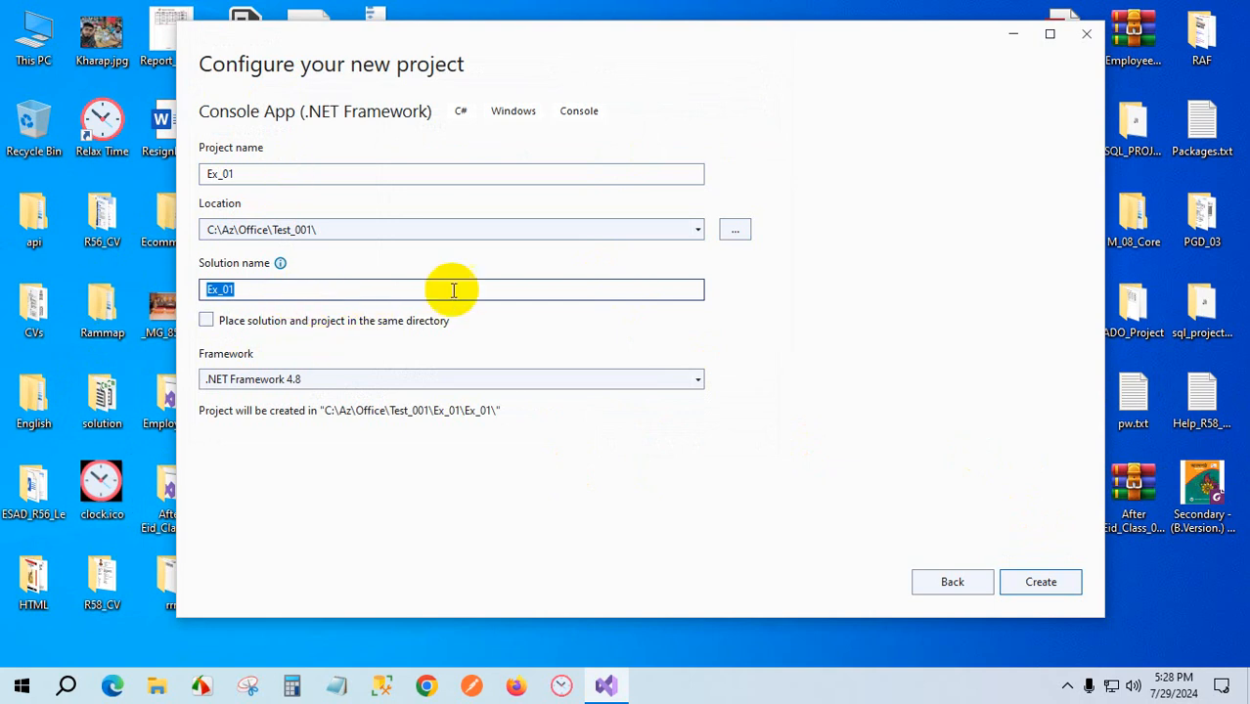
click(281, 289)
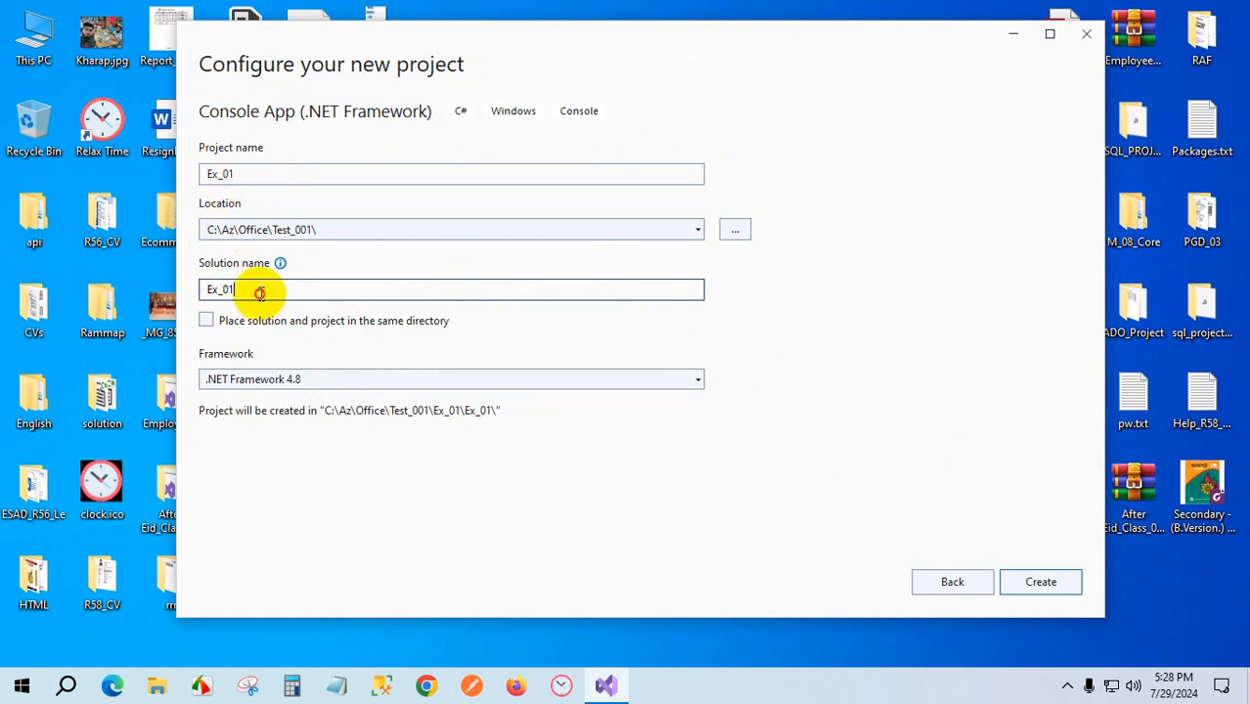
drag(259, 293, 59, 287)
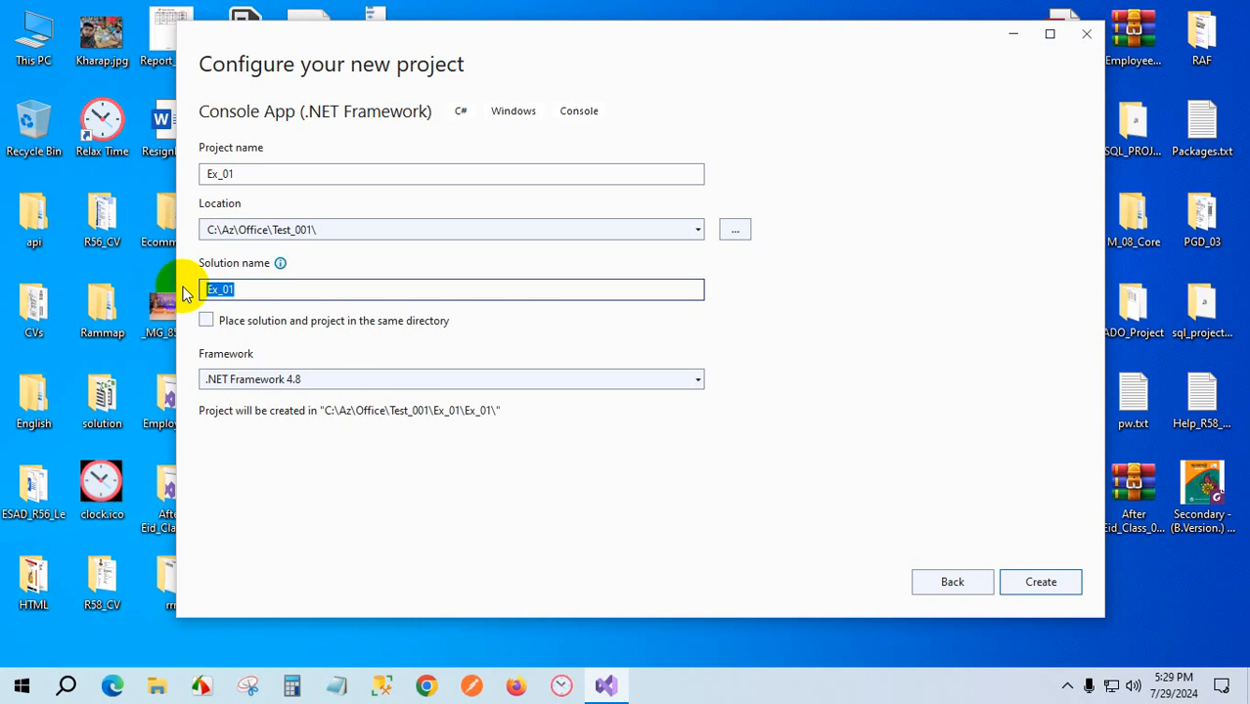
click(257, 289)
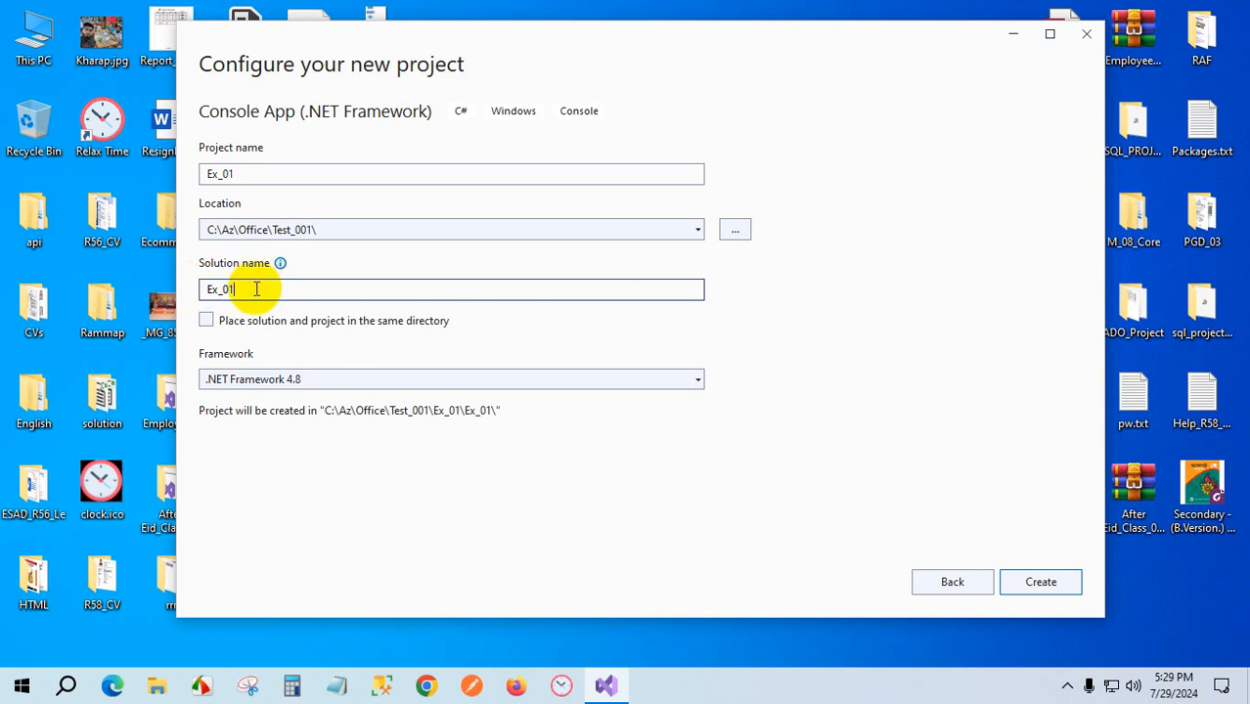
drag(272, 290, 181, 291)
click(271, 173)
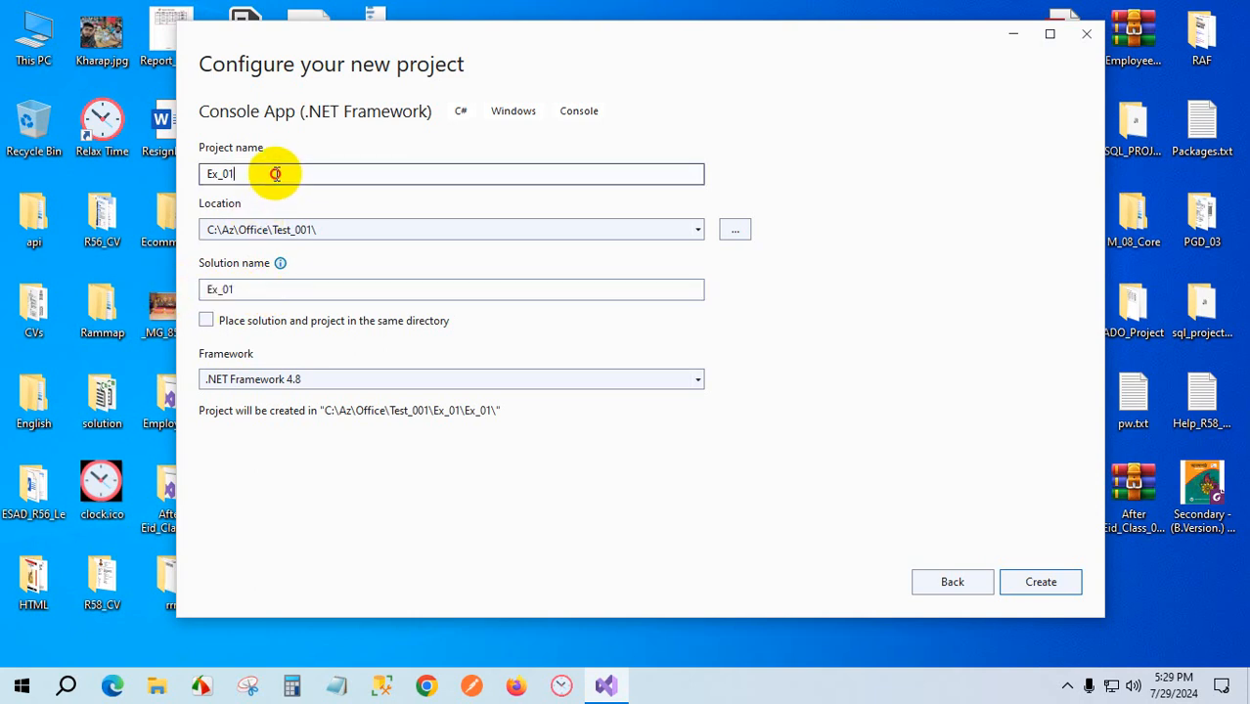
drag(271, 173, 91, 175)
click(266, 291)
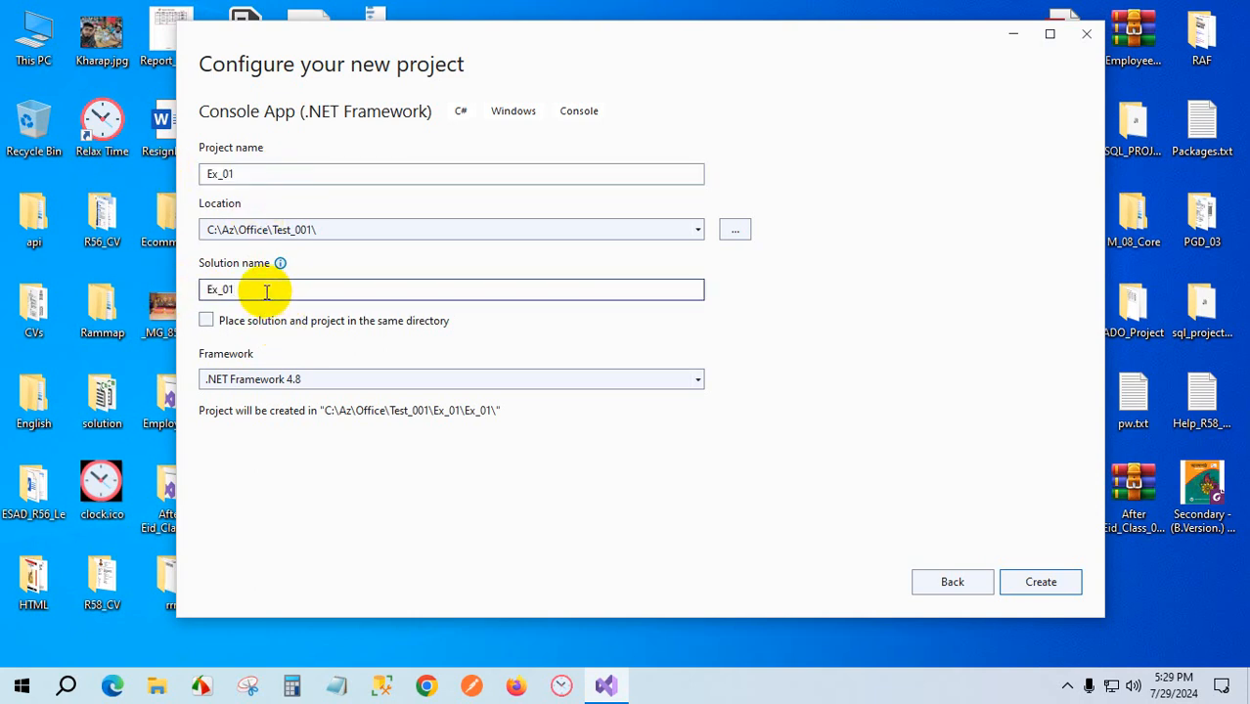
drag(265, 289, 196, 290)
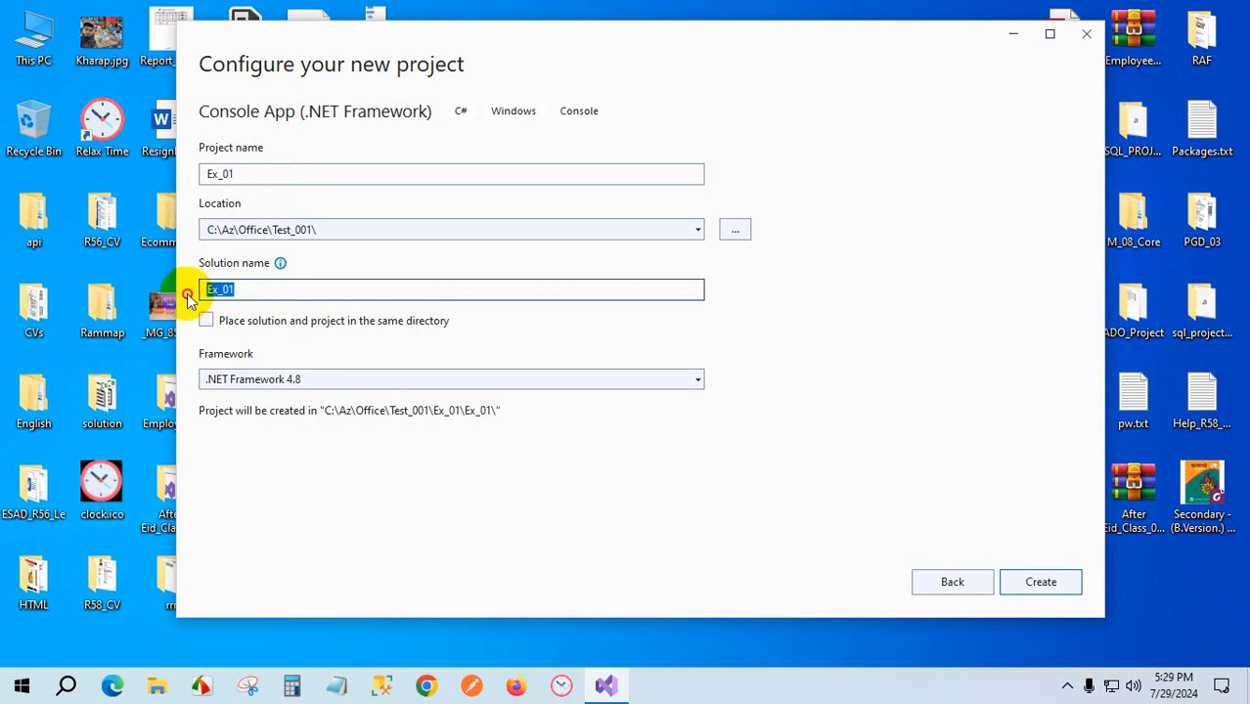
click(269, 291)
drag(249, 174, 108, 175)
click(252, 291)
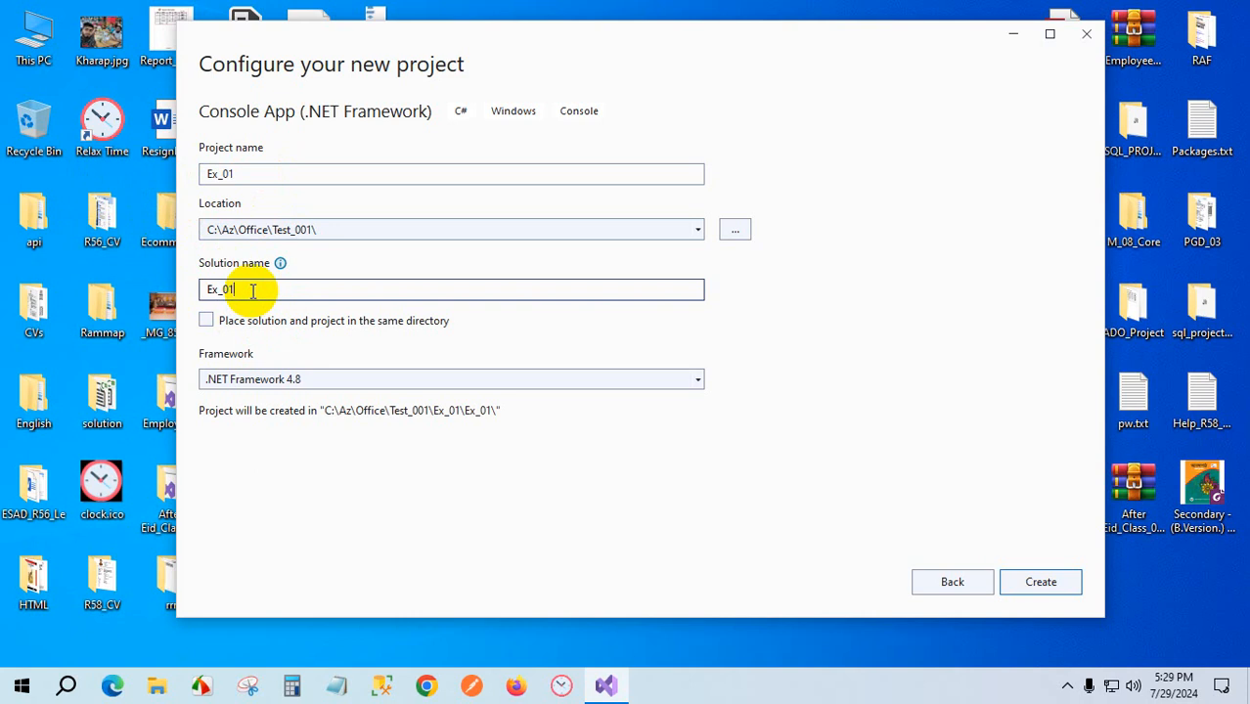
drag(240, 290, 151, 298)
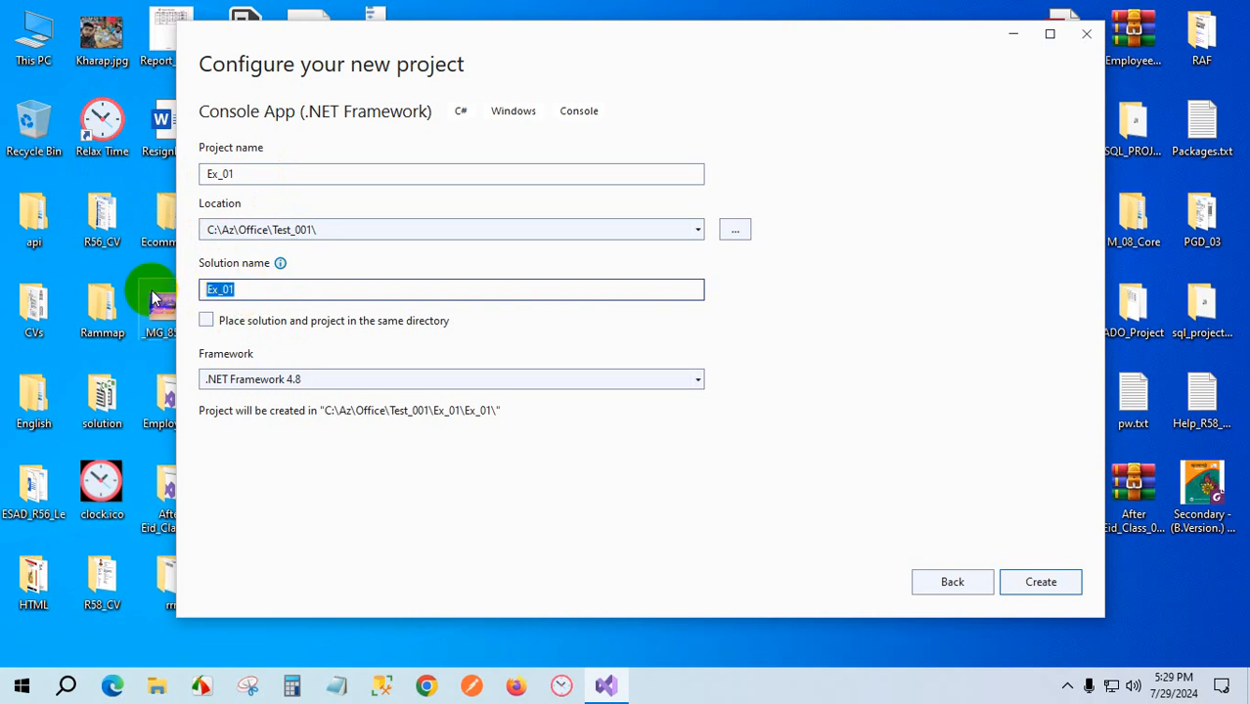
click(253, 289)
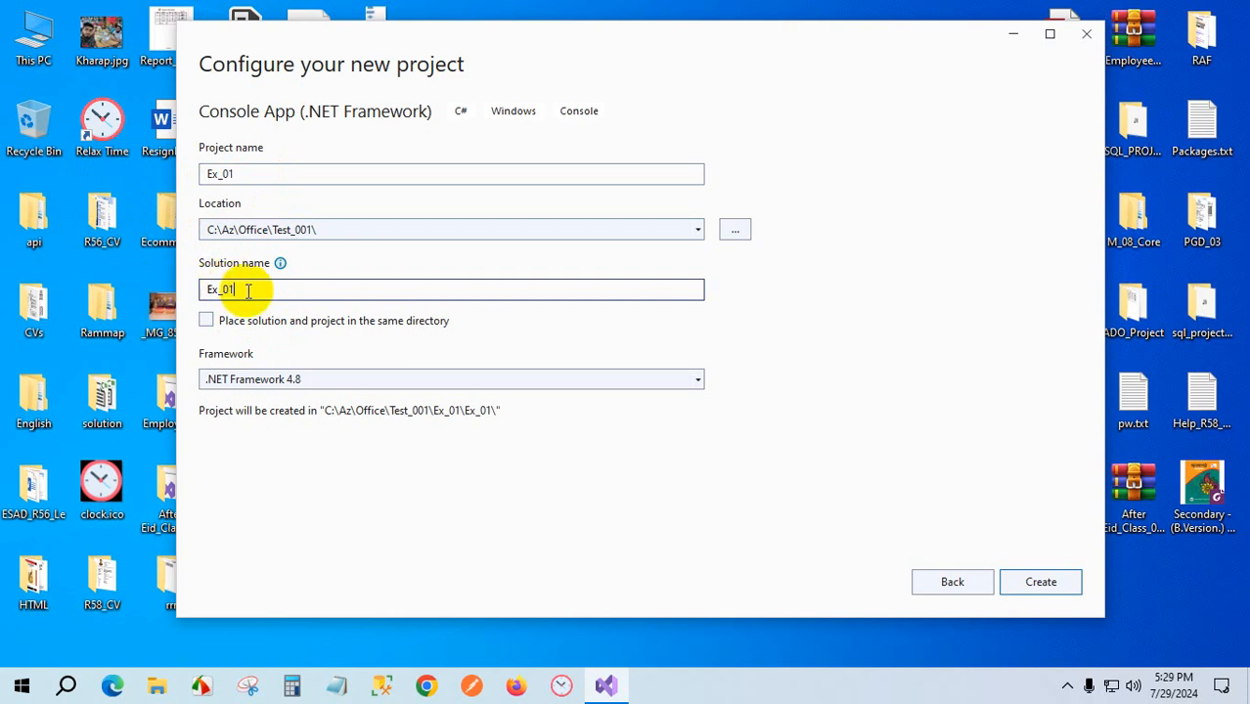
- Name the solution Test_01 and create the project
drag(257, 289, 111, 295)
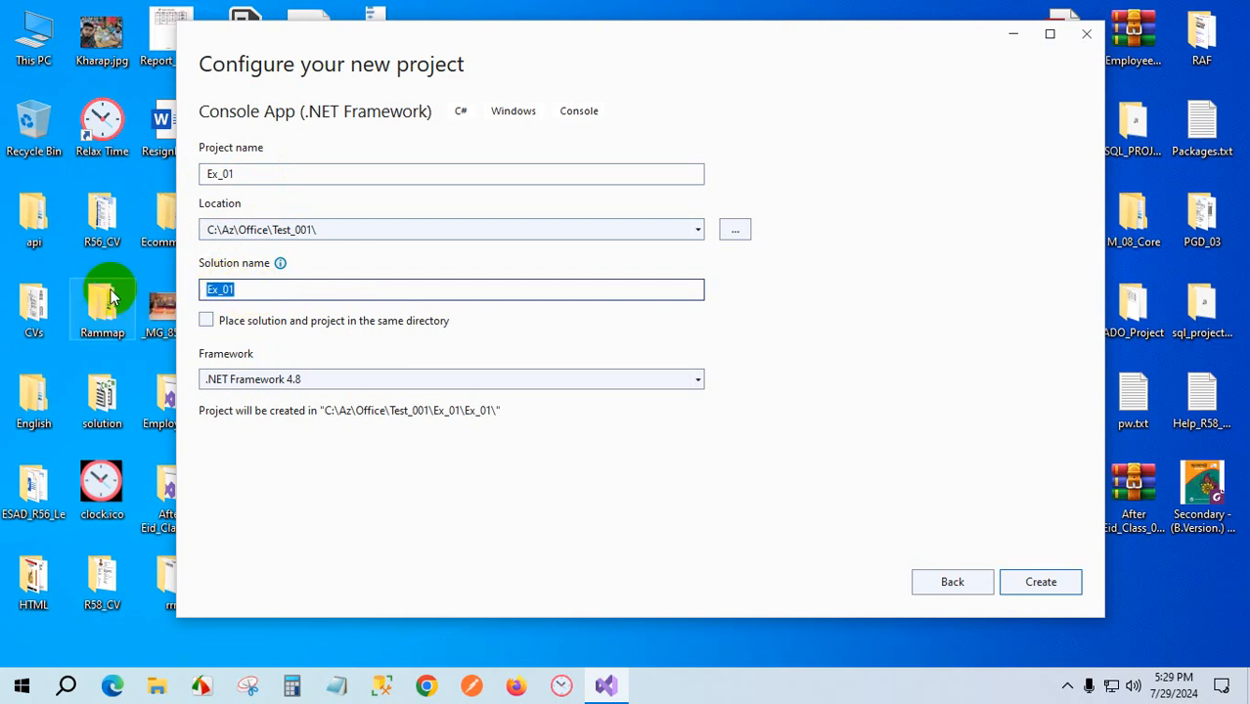
text(Test)
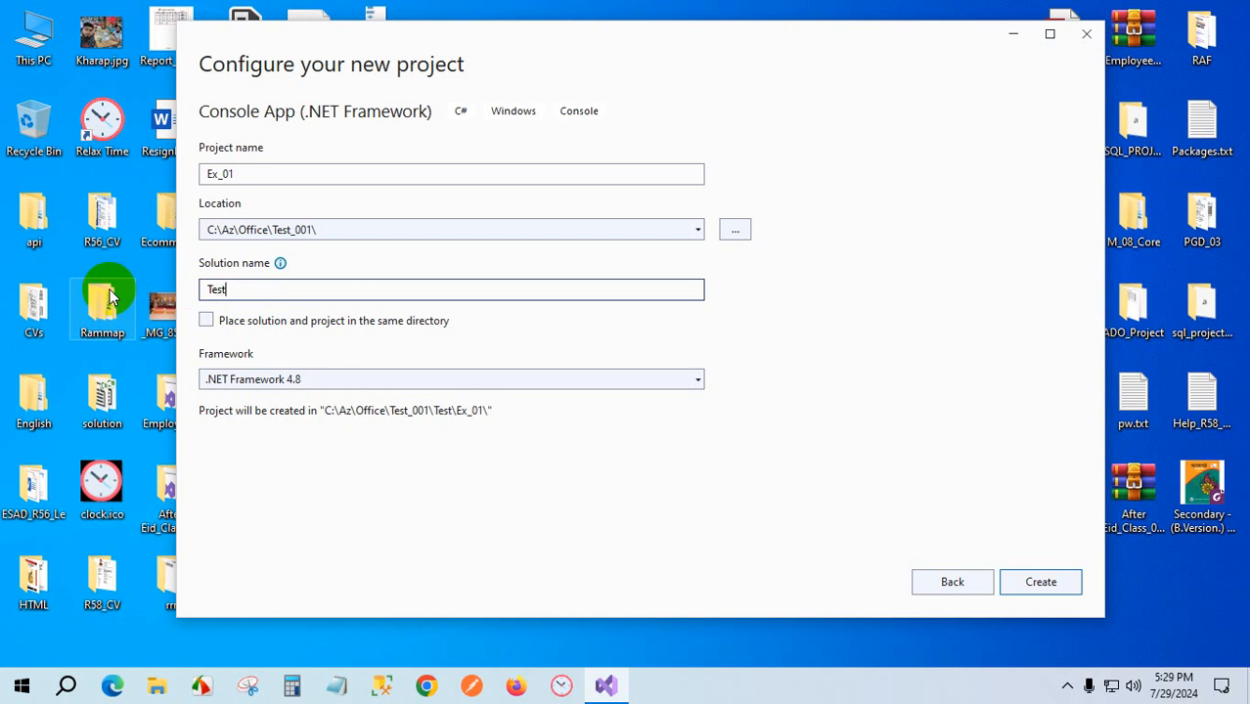
text(_01)
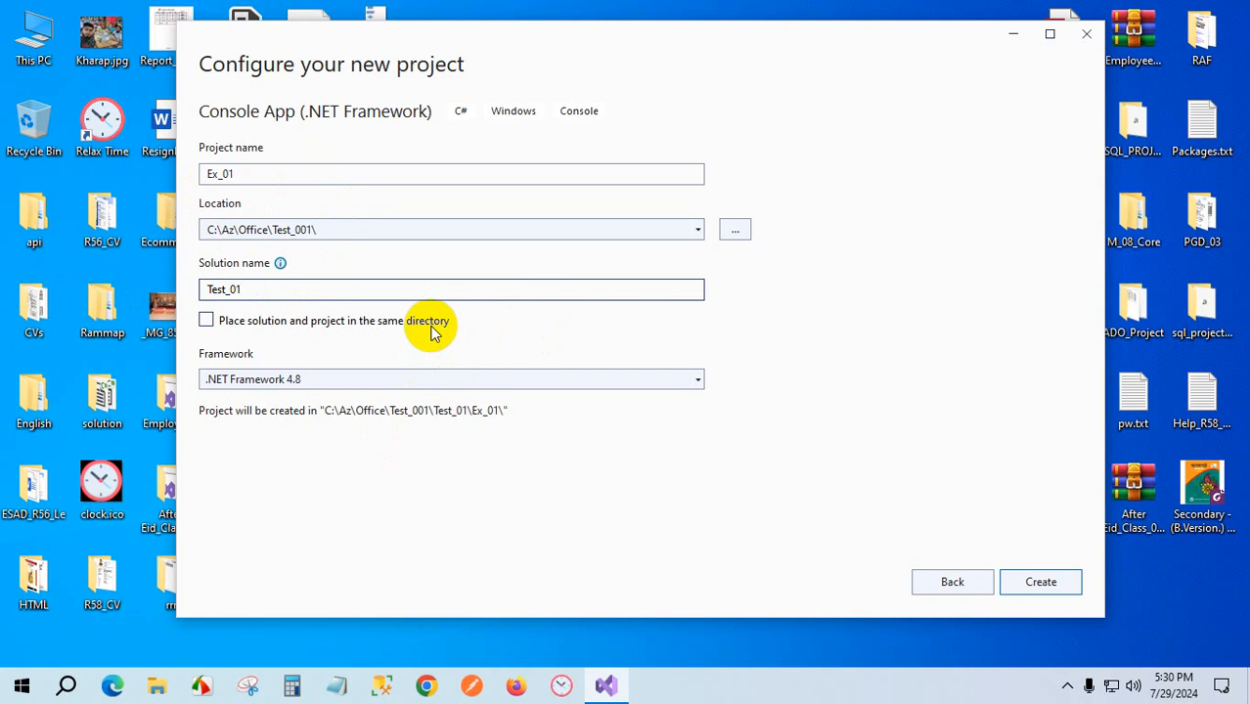
click(1031, 583)
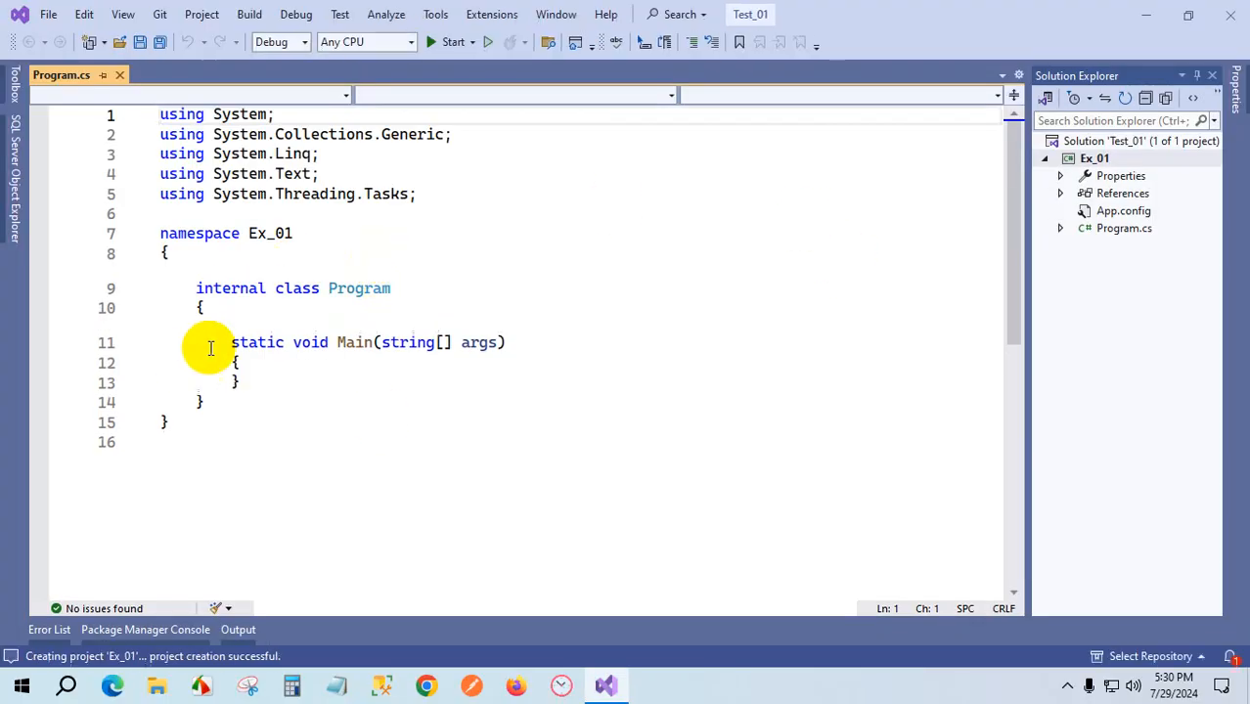
- Add an empty line inside the body of the Main method in Program.cs
click(268, 365)
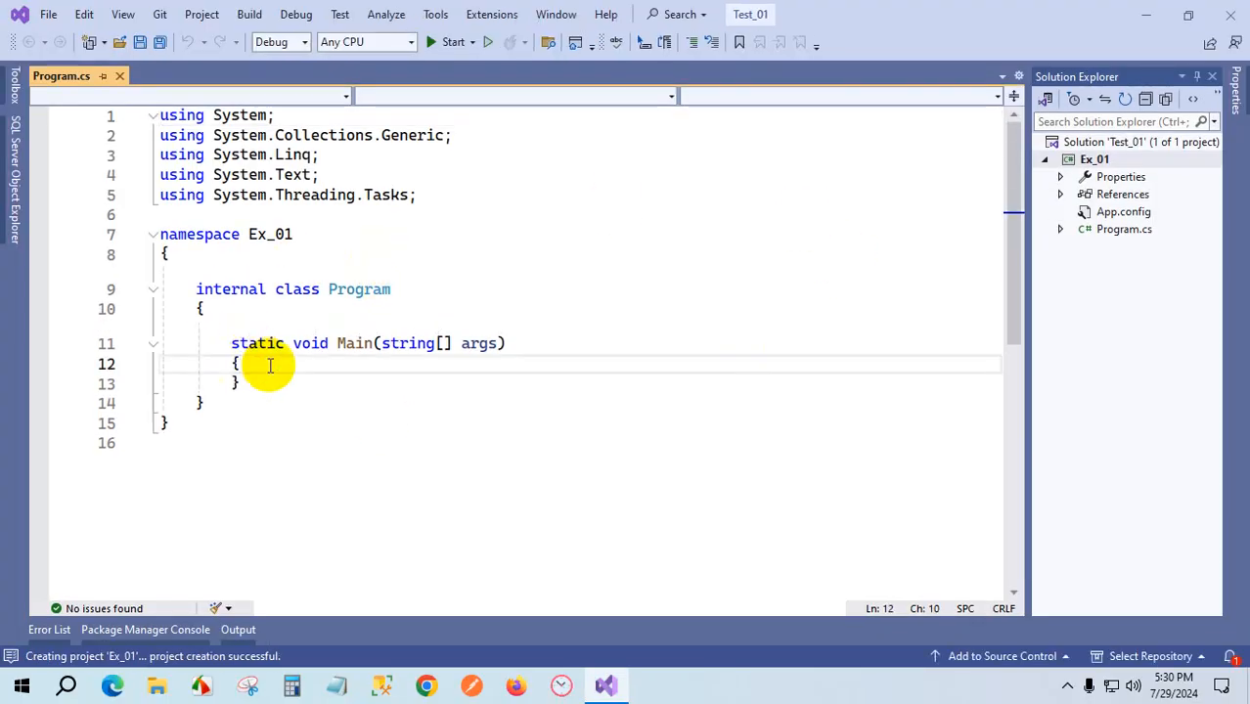
key(Return)
- Collapse the Ex_01 project in the solution tree and look at the solution's options for adding a new project
click(1116, 148)
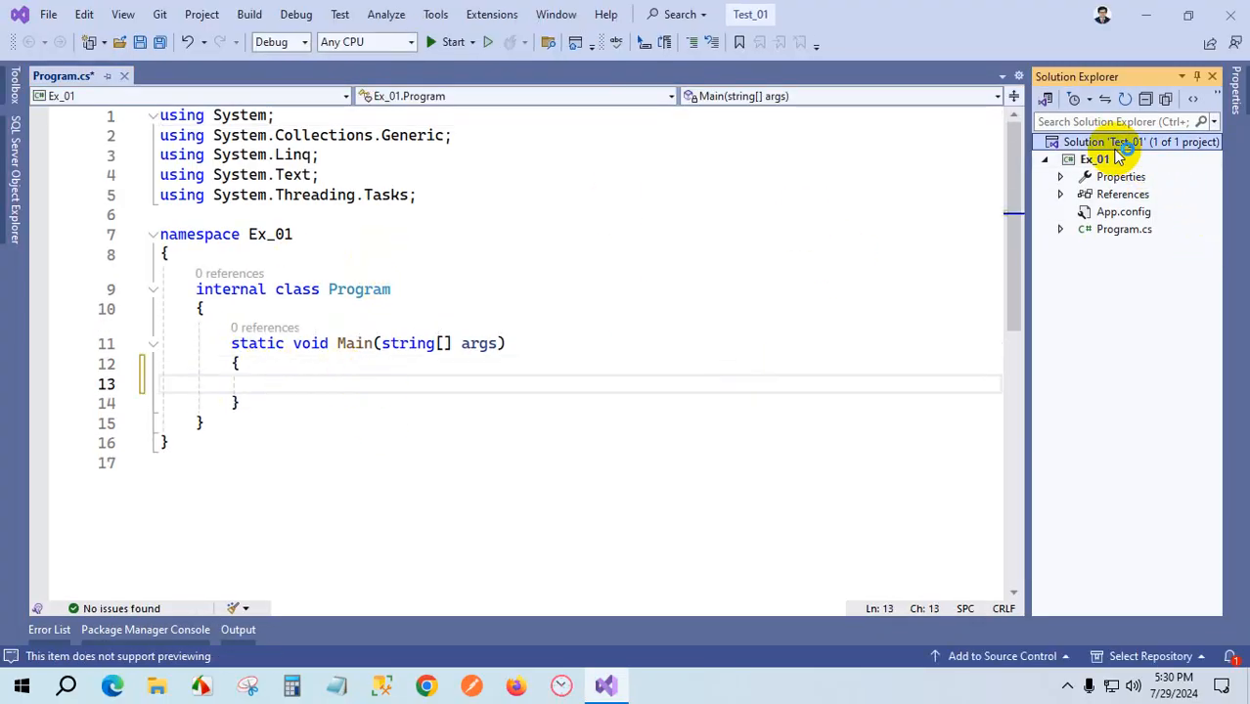
click(1089, 162)
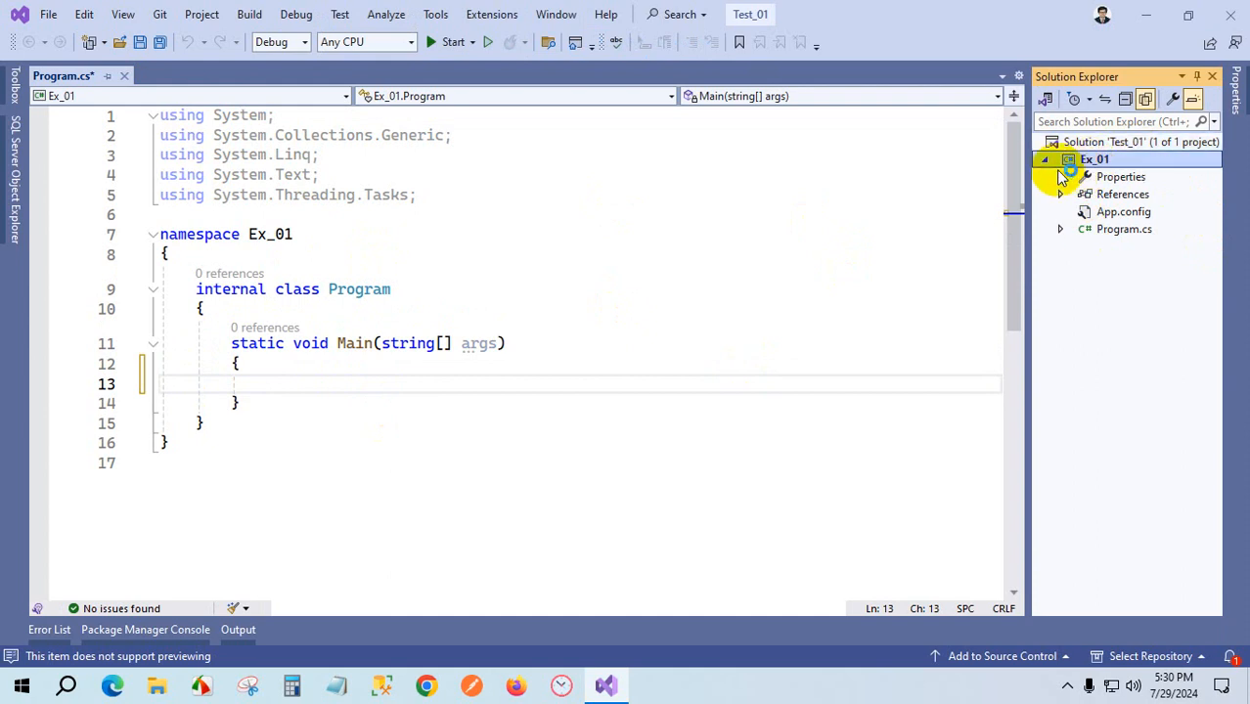
click(1044, 160)
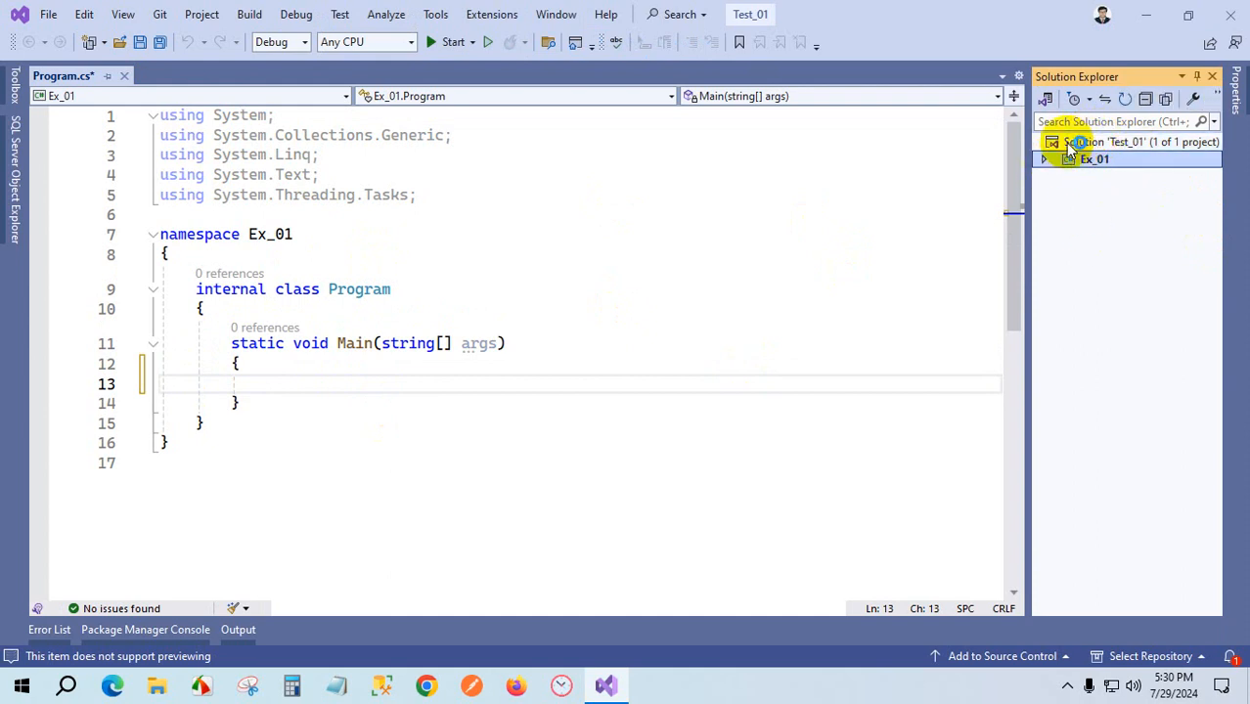
right_click(1069, 147)
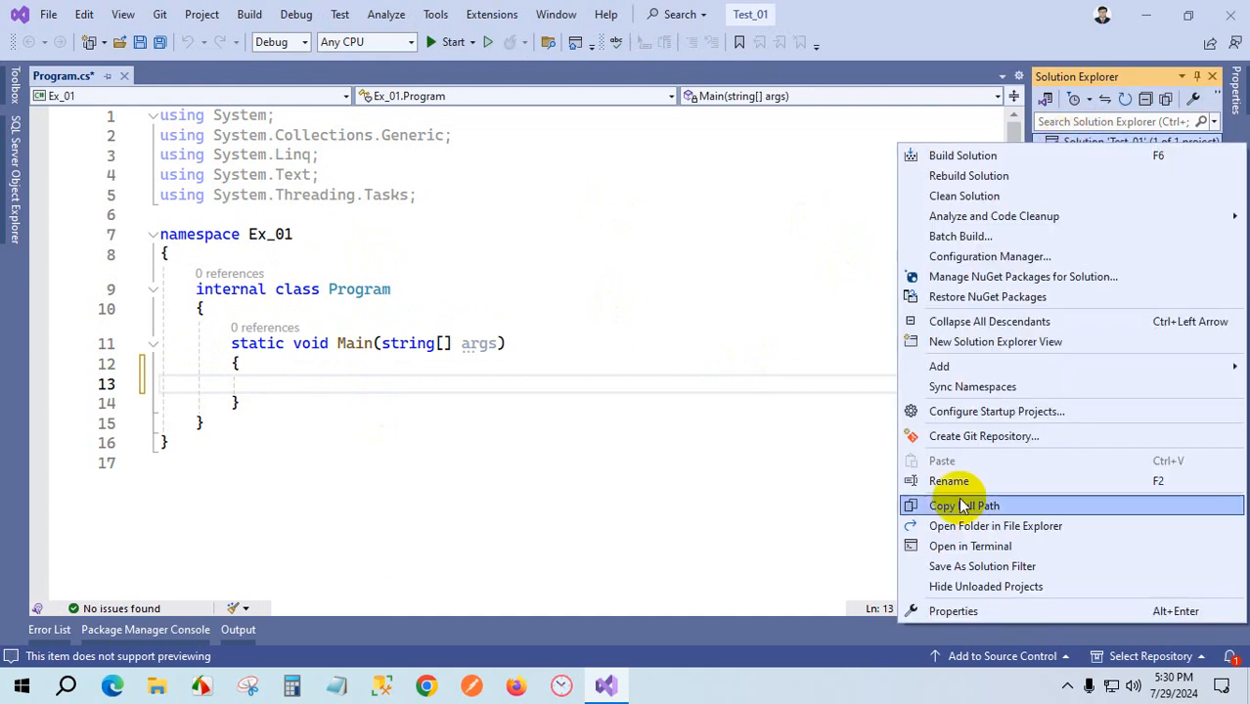
mouse_move(936, 366)
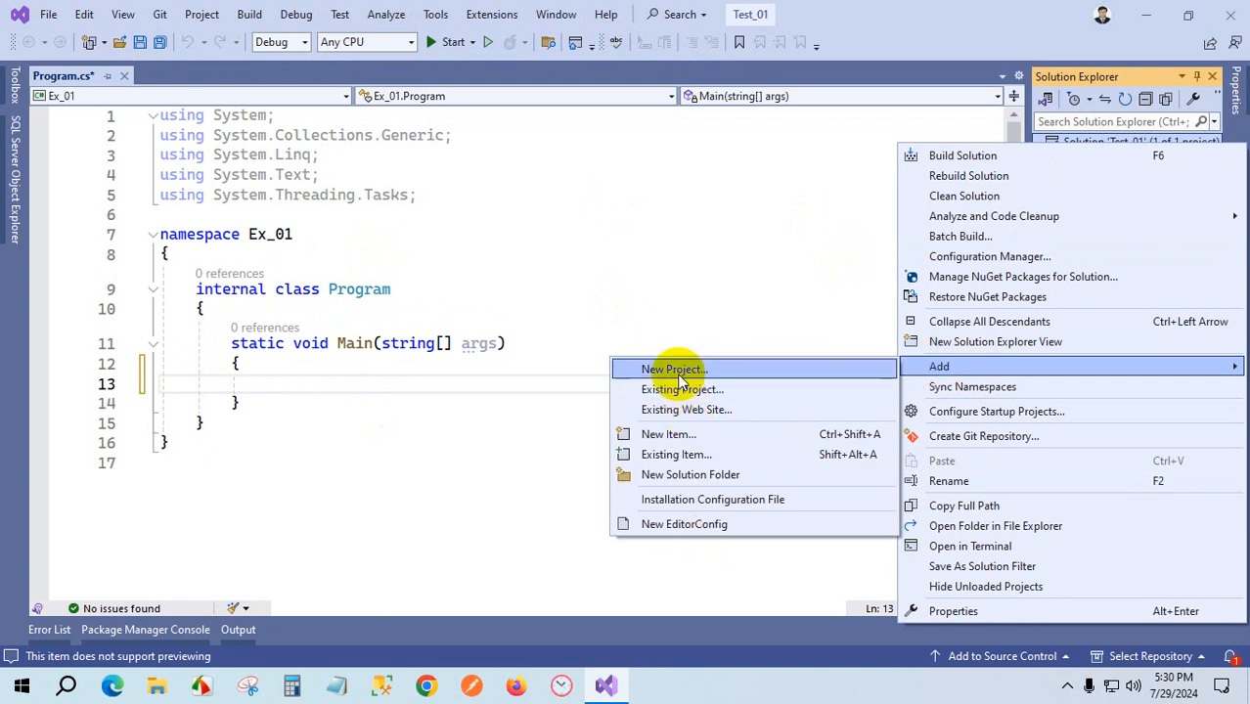
click(582, 288)
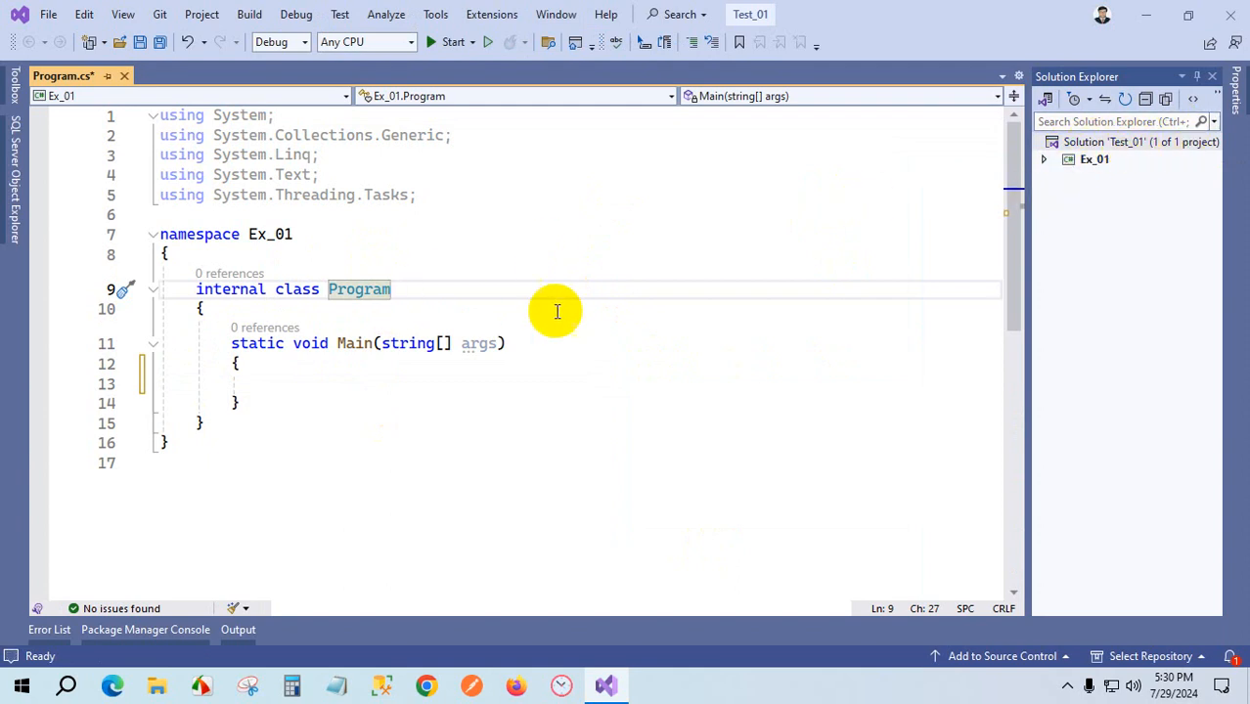
- Save Program.cs, place the cursor on the empty line in Main and set Solution Explorer to auto-hide
key(ctrl+s)
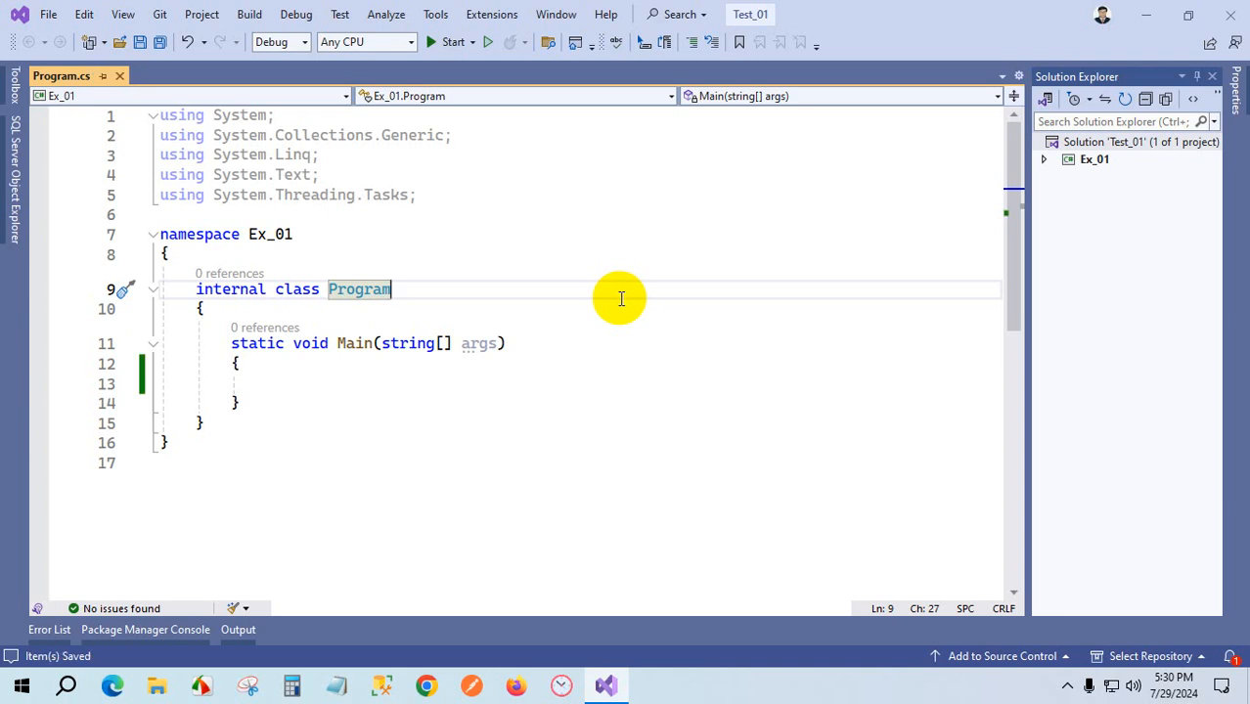
click(345, 384)
scroll(575, 386, down, 5)
scroll(573, 387, up, 5)
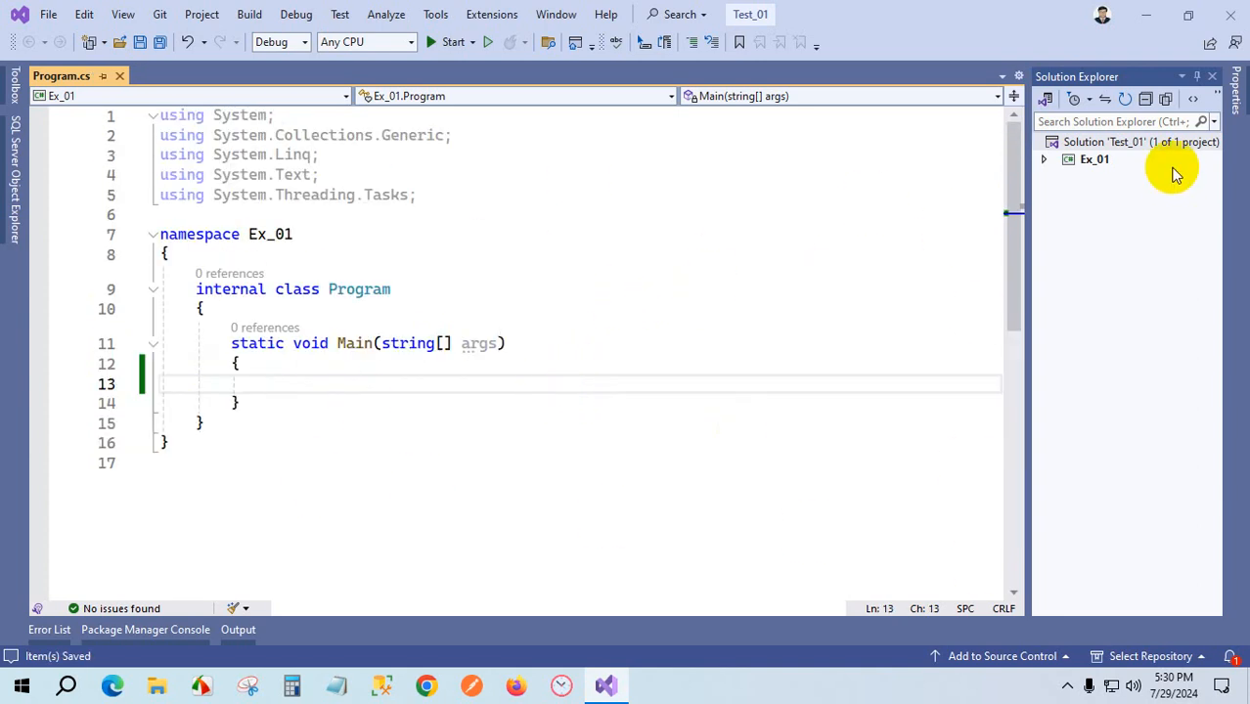
click(1196, 76)
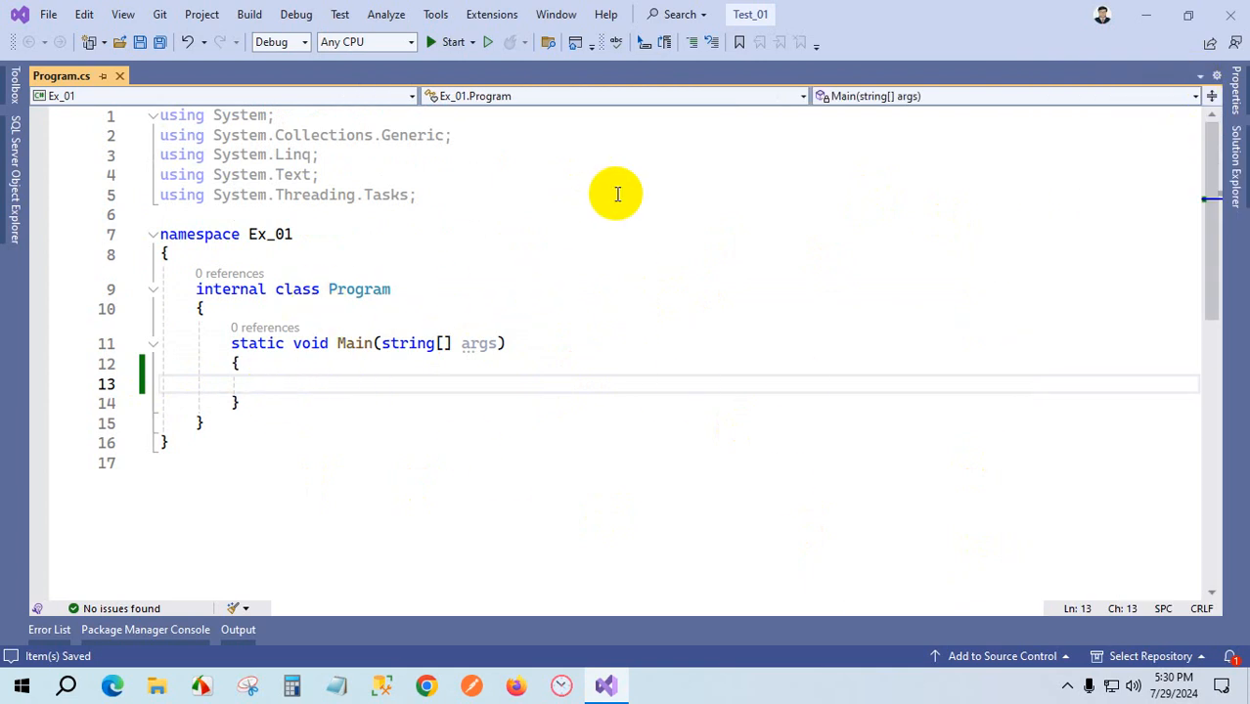
- Run the console program twice while the Main method is still empty
click(450, 43)
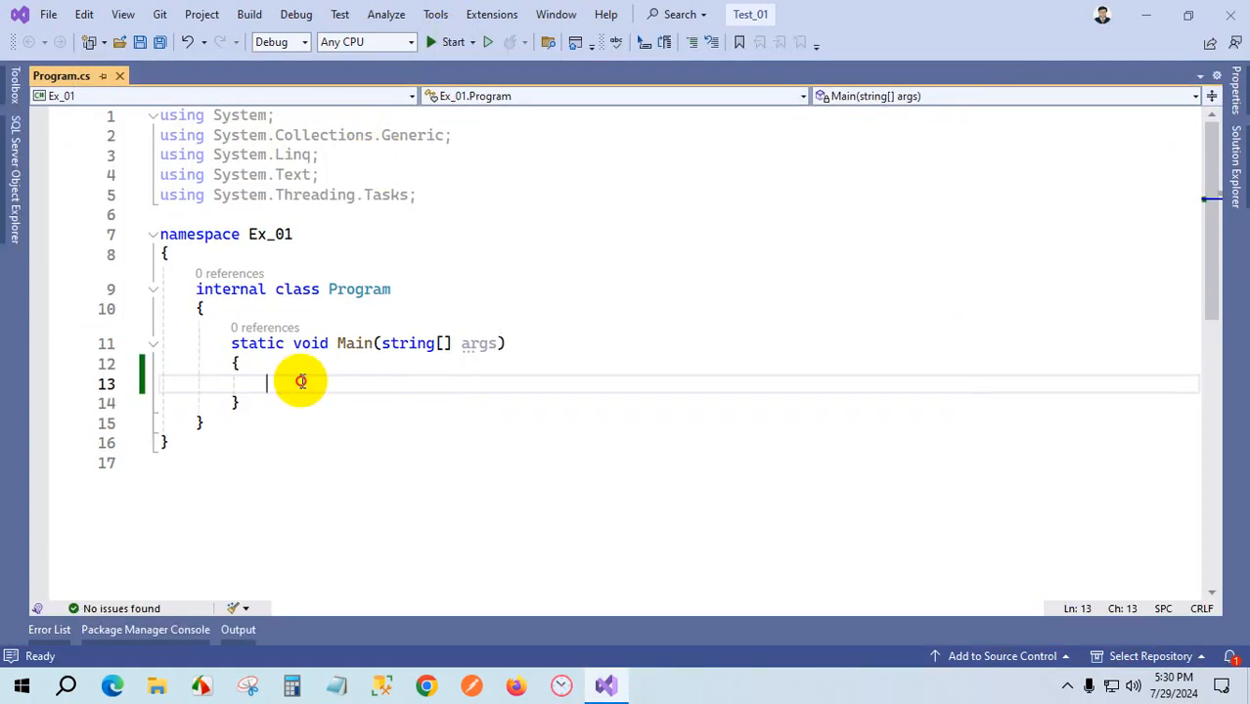
drag(222, 348, 255, 393)
click(334, 379)
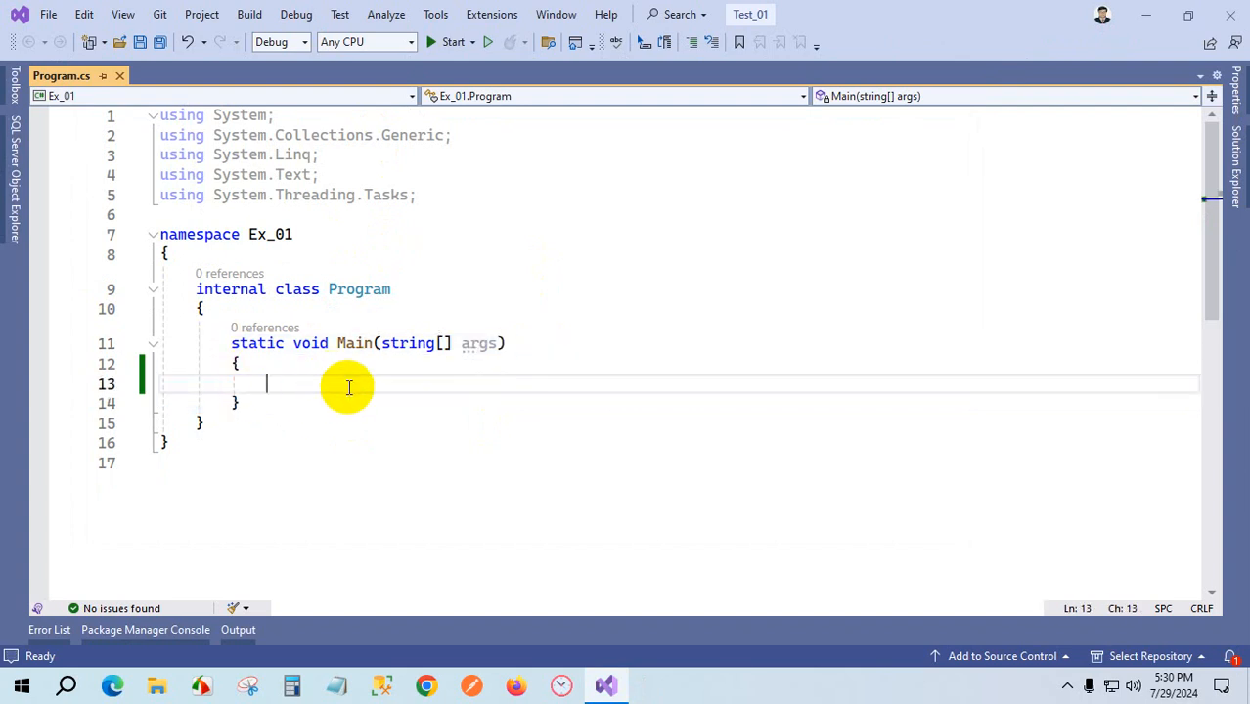
click(453, 42)
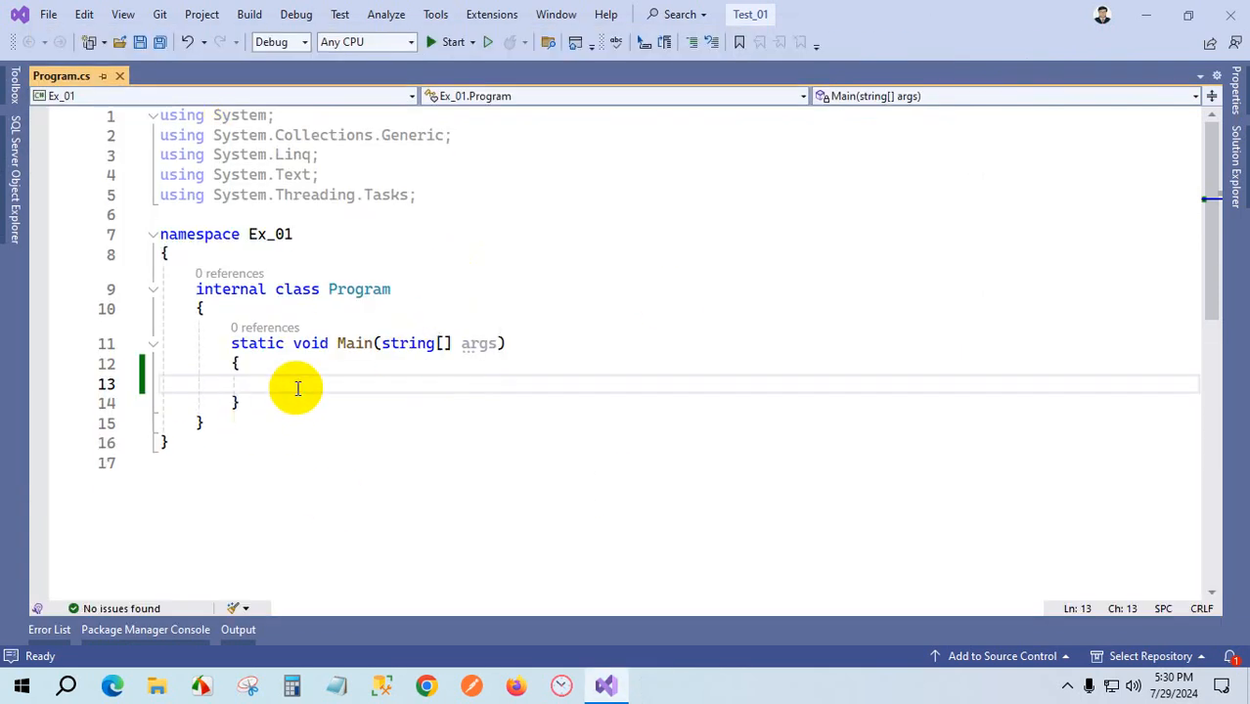
- Write the statement Console.ReadKey(); in the Main method and save the file
text(conso)
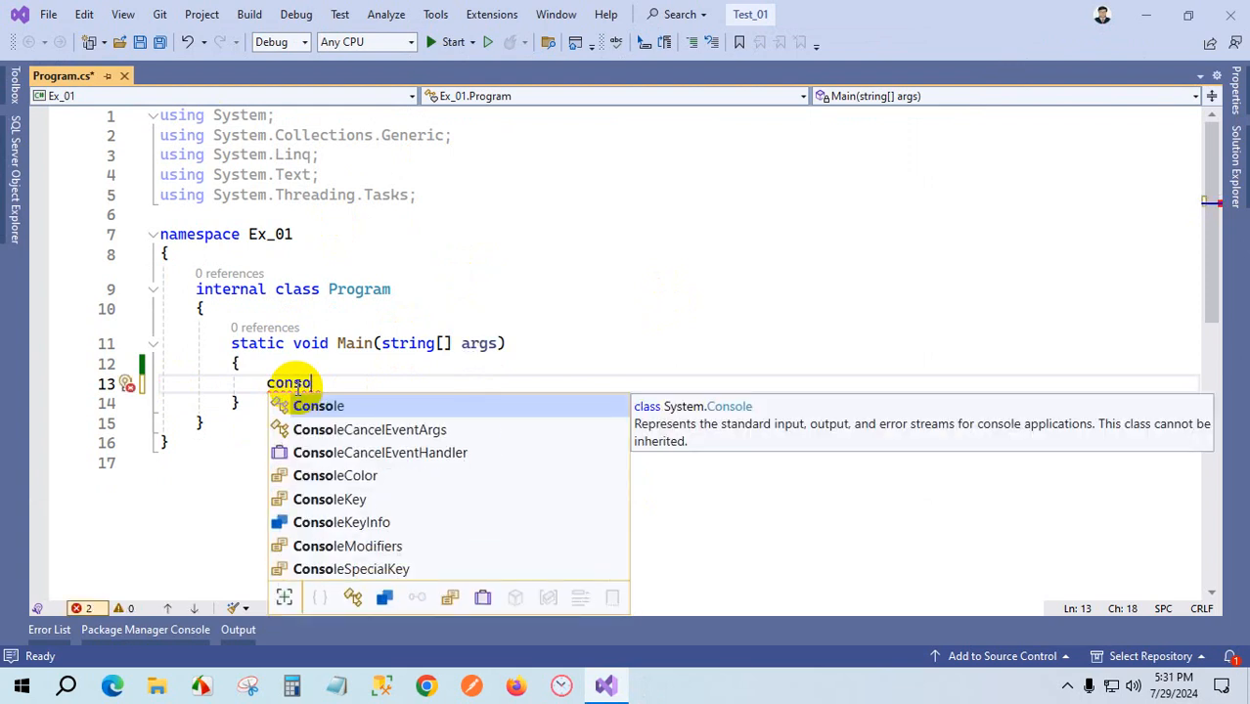
key(Tab)
text(.read)
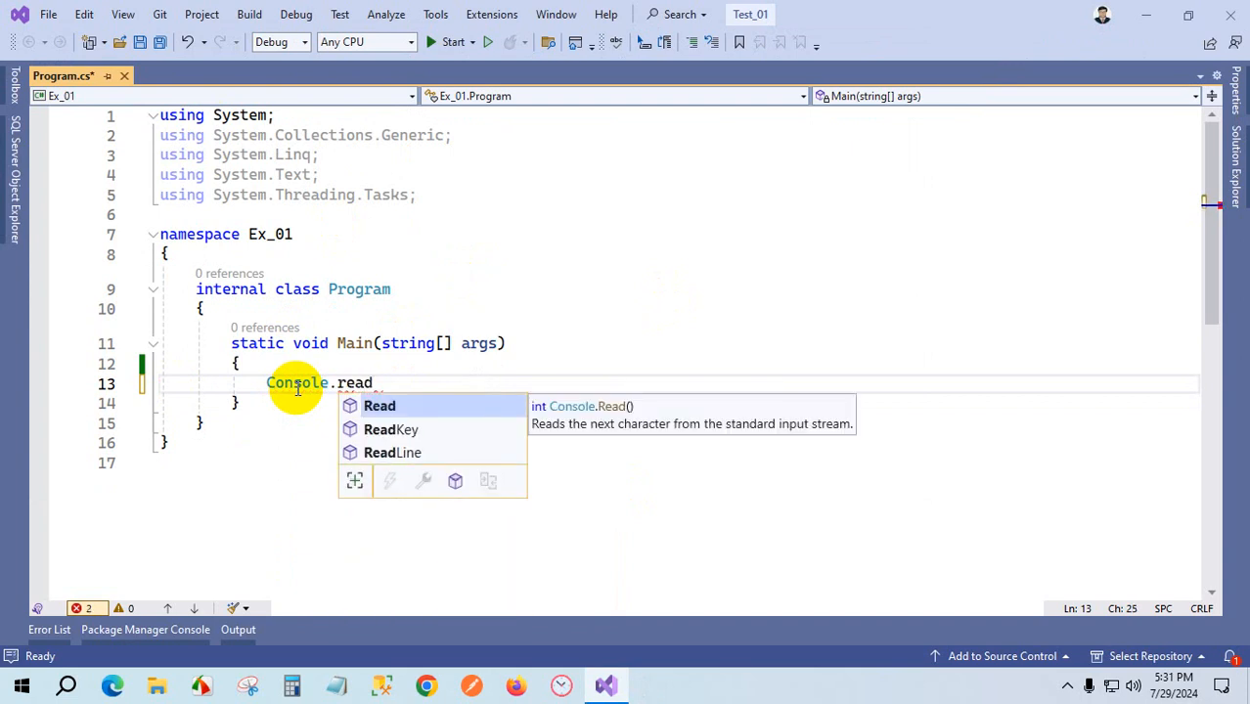
key(Down)
key(Tab)
text(())
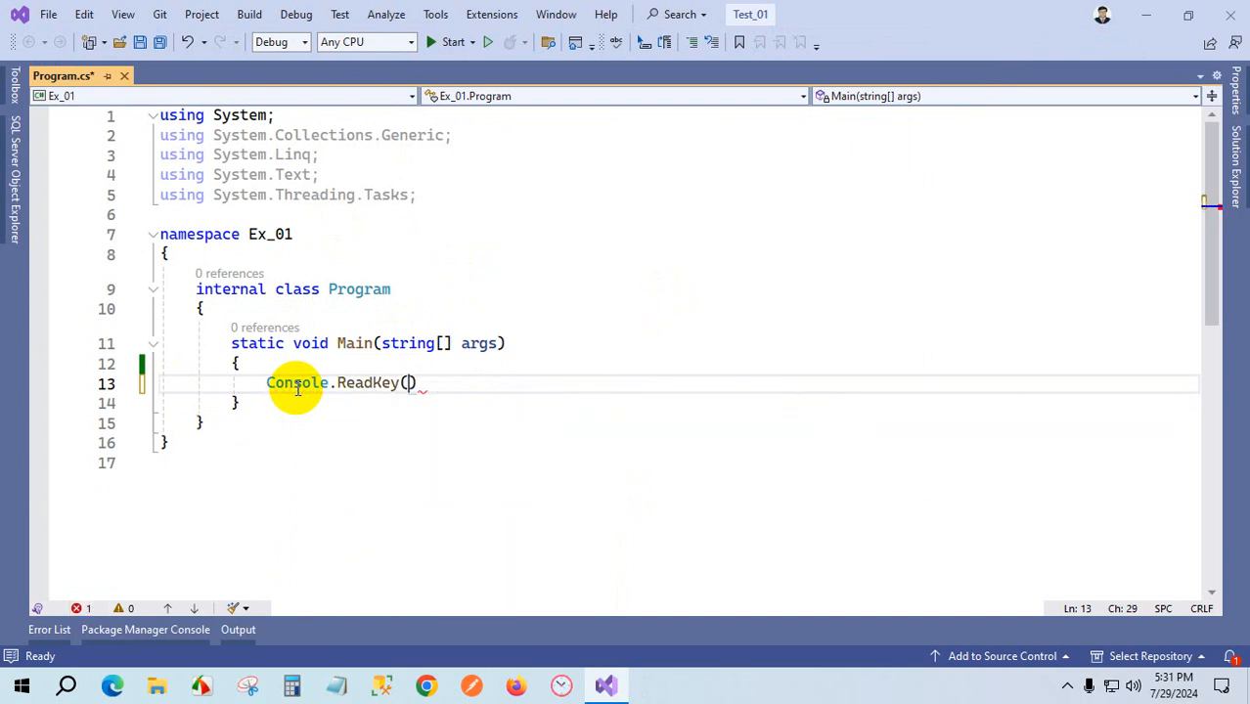
text(;)
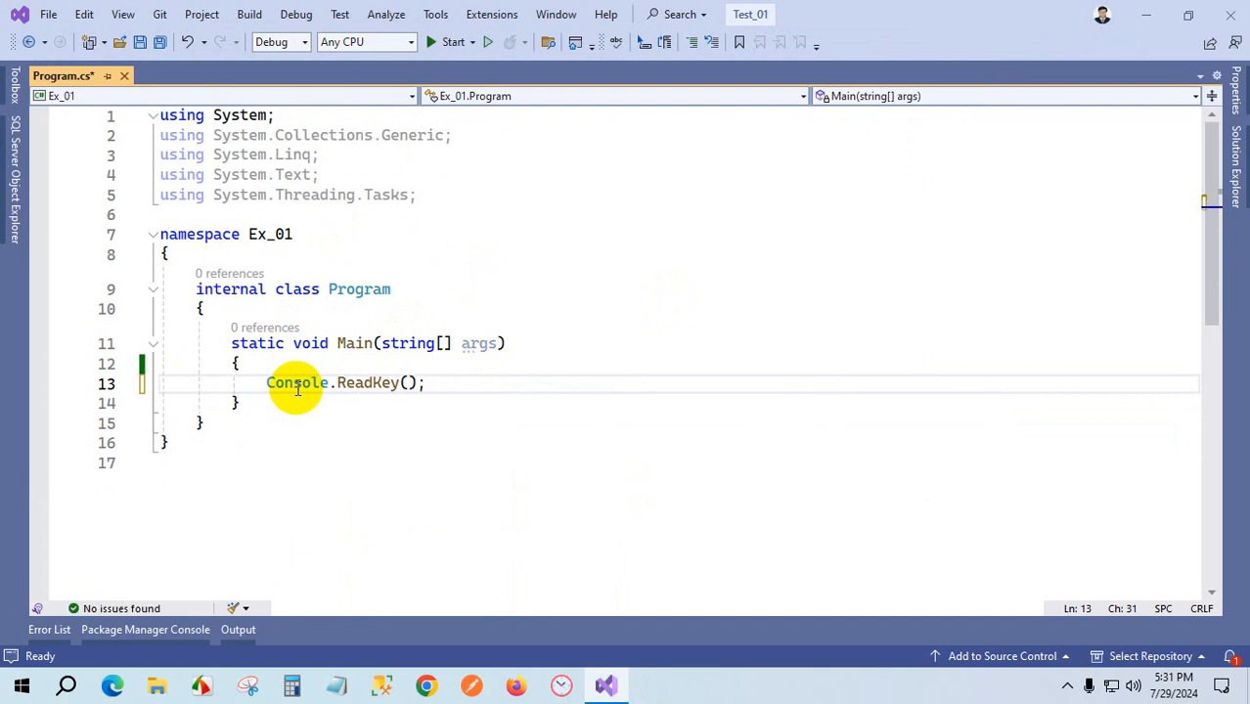
key(ctrl+s)
drag(336, 382, 525, 382)
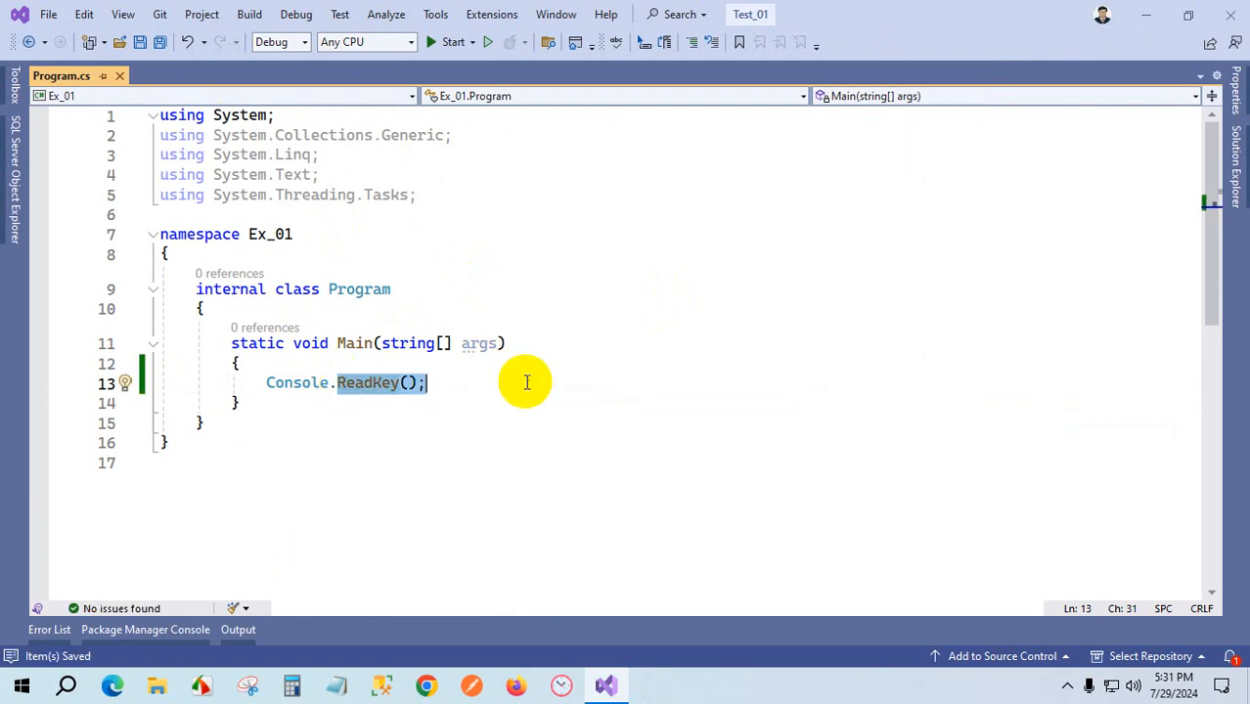
click(527, 383)
drag(337, 381, 462, 383)
click(462, 382)
double_click(372, 389)
click(491, 387)
drag(336, 382, 611, 383)
click(614, 382)
click(522, 401)
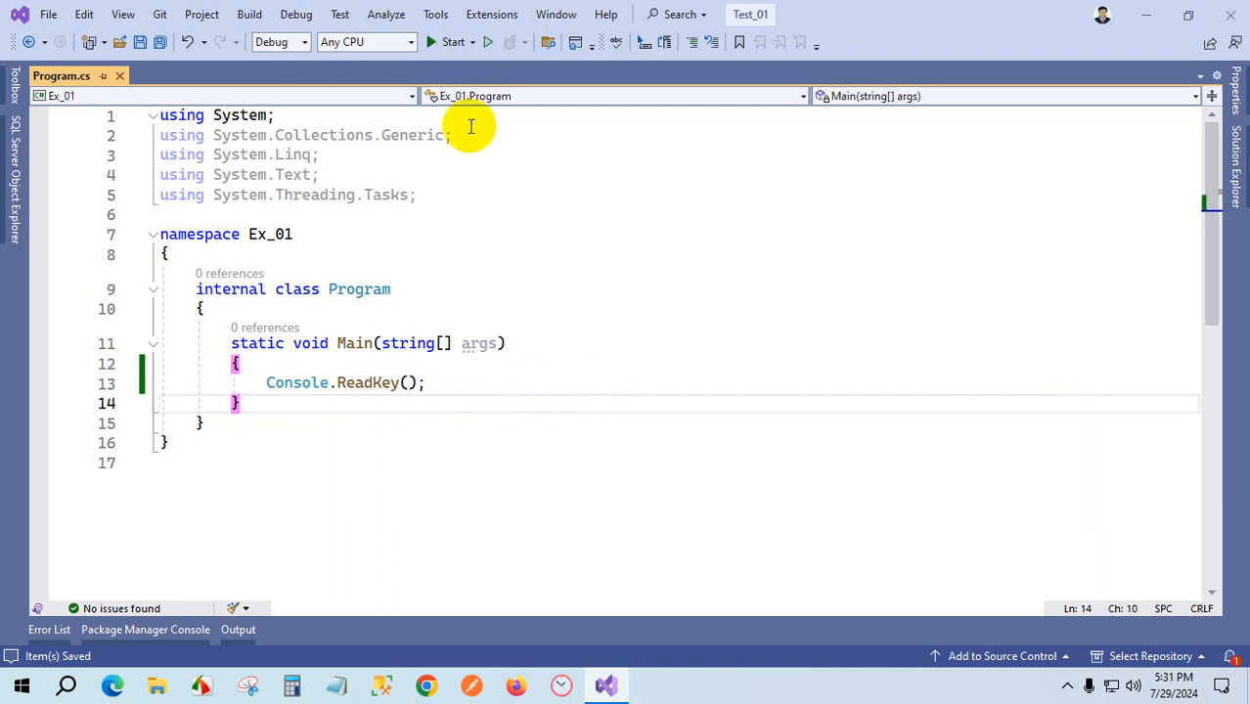
- Run the program with the Console.ReadKey() call and close its console window
click(446, 44)
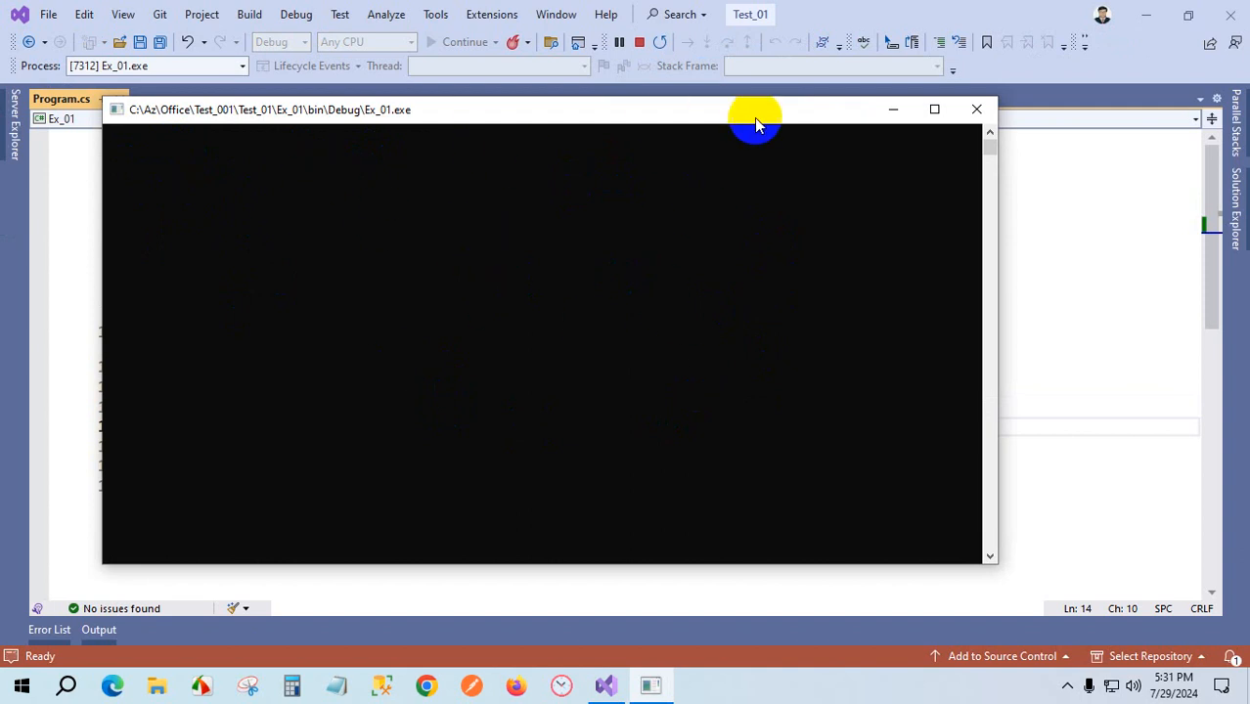
click(966, 117)
- Insert the statement Console.WriteLine("Hello World!!"); on a new line above Console.ReadKey(); in the Main method
click(488, 362)
key(Return)
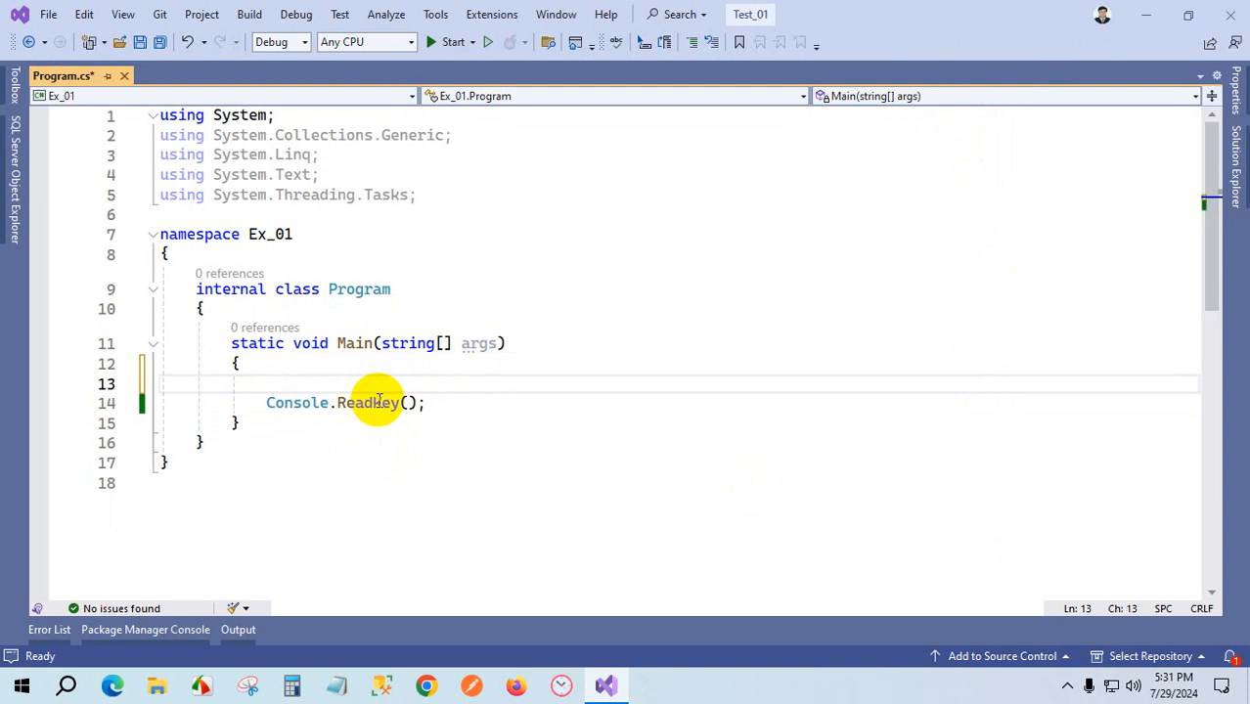
text(conso)
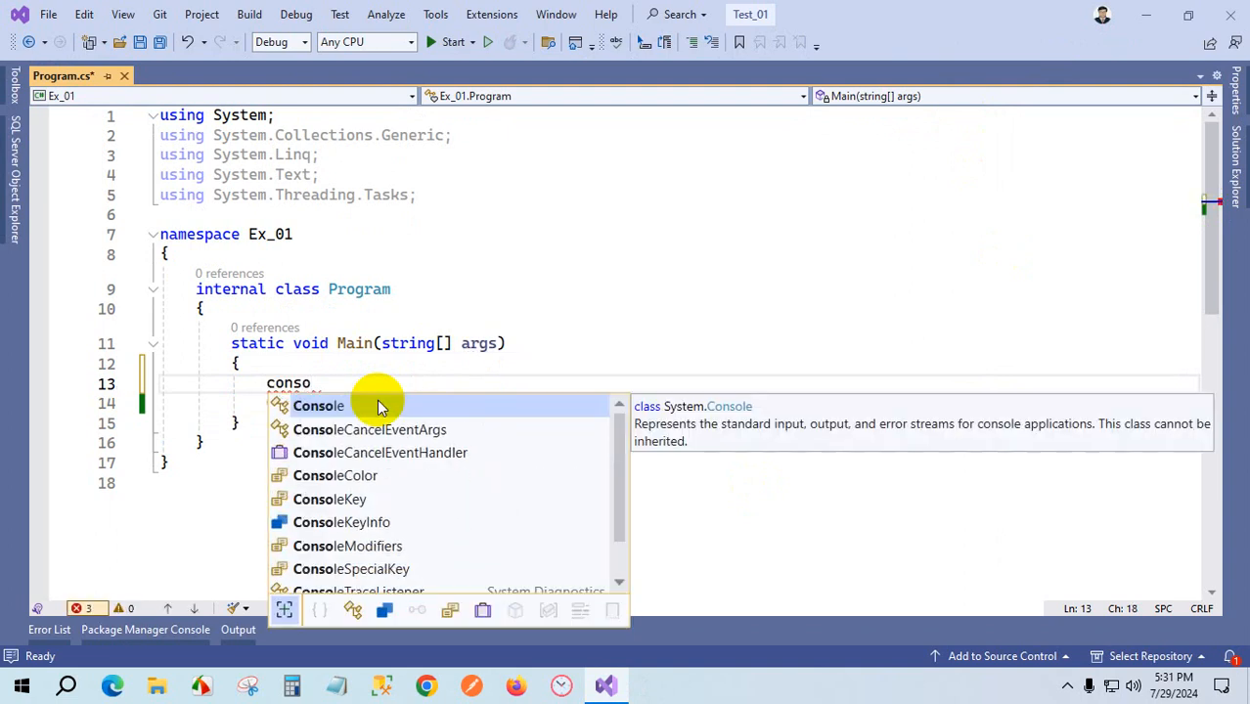
key(Tab)
text(.Wri)
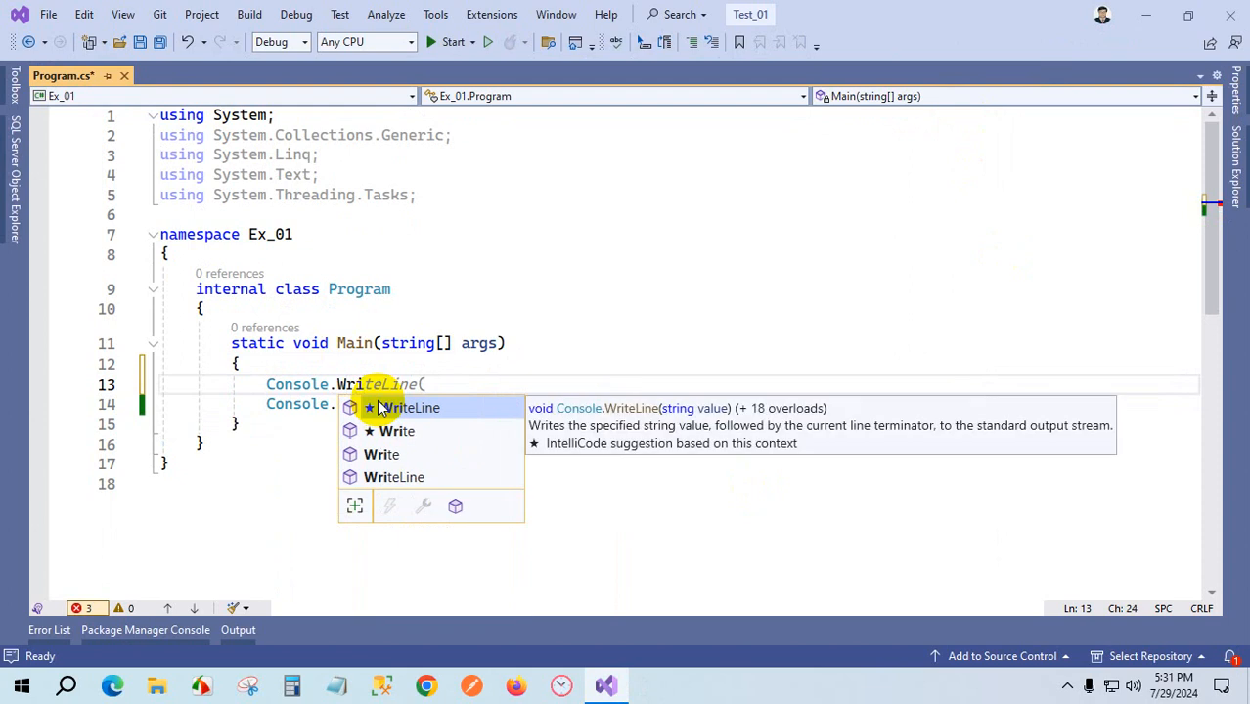
text(();)
key(Left)
key(Left)
text("")
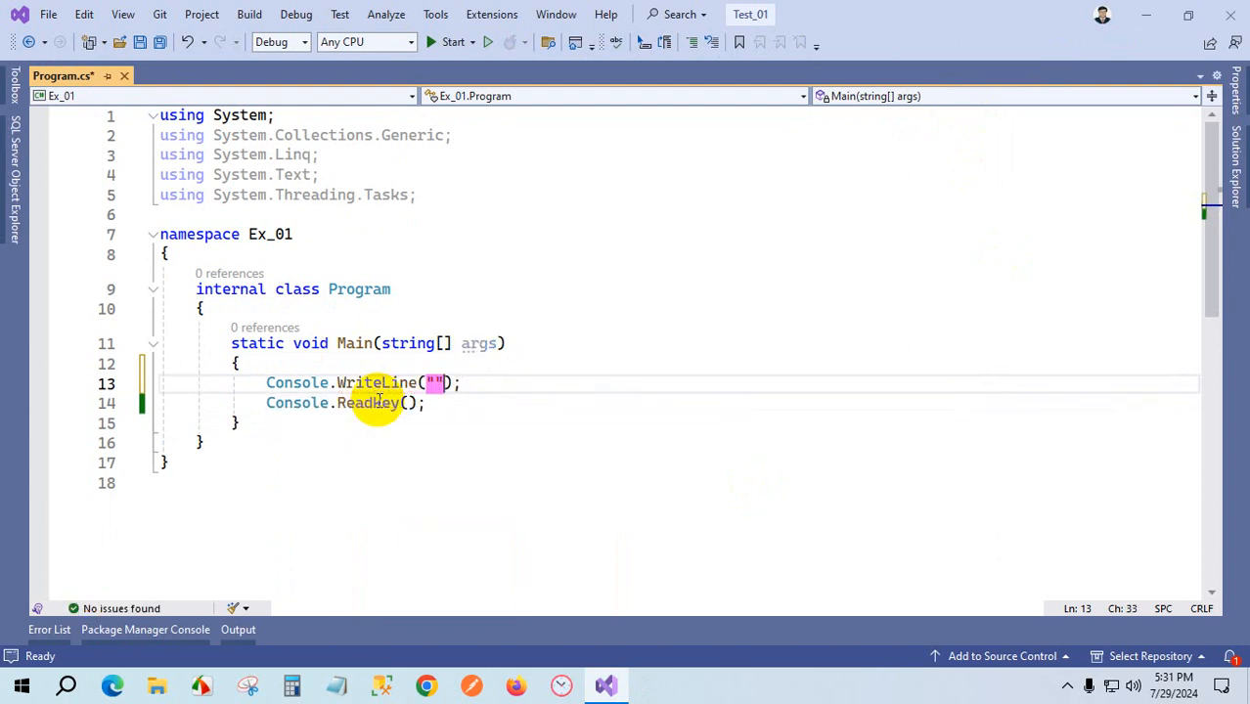
text(ello )
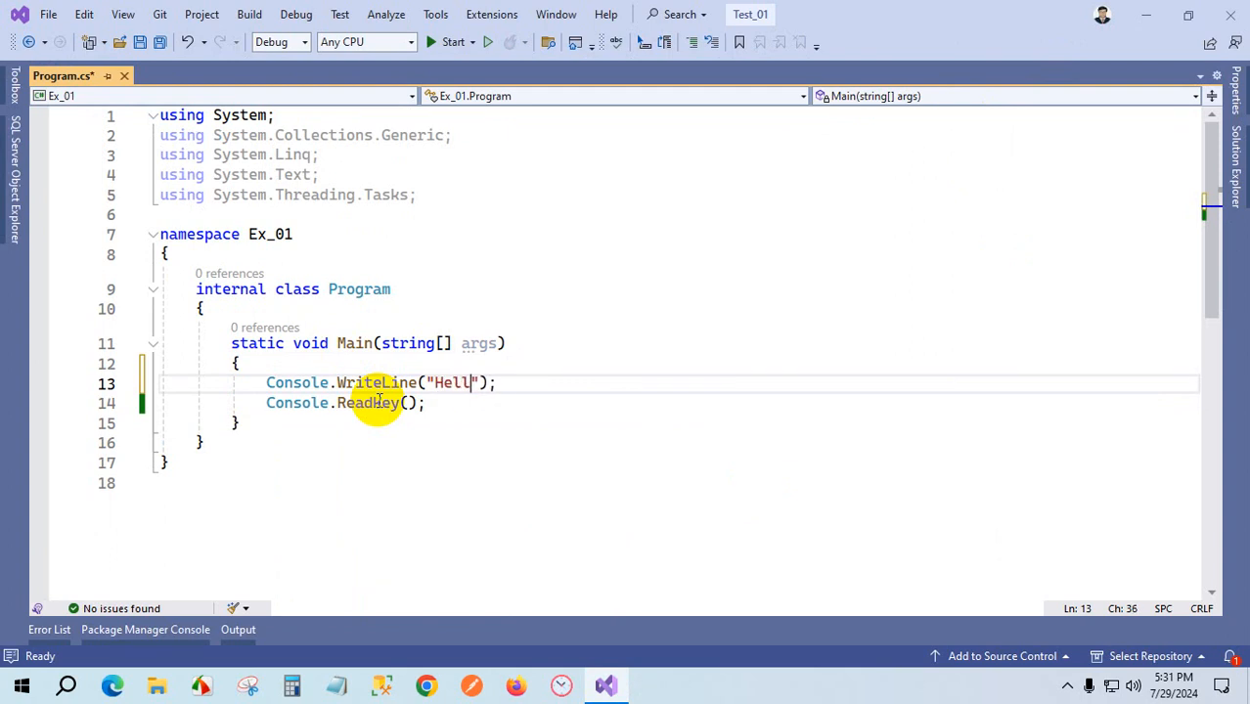
text(World!!)
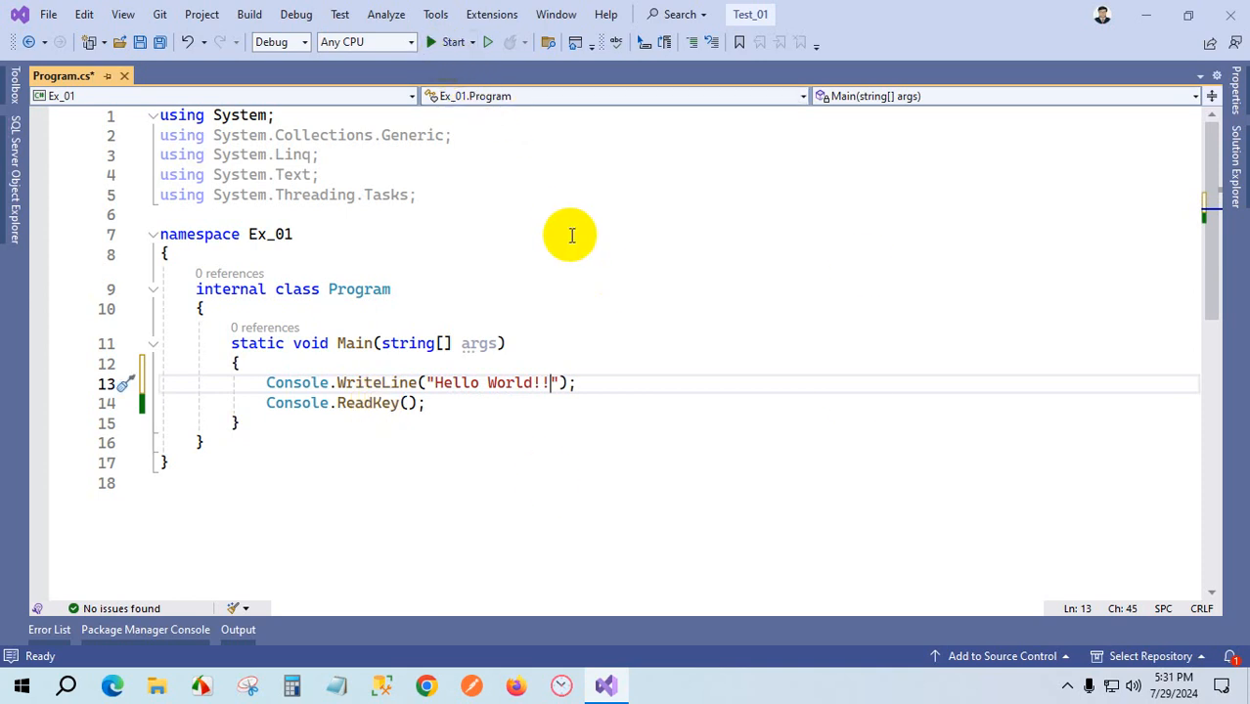
- Run the program with the Hello World!! statement, check its console output and close the console window
click(450, 42)
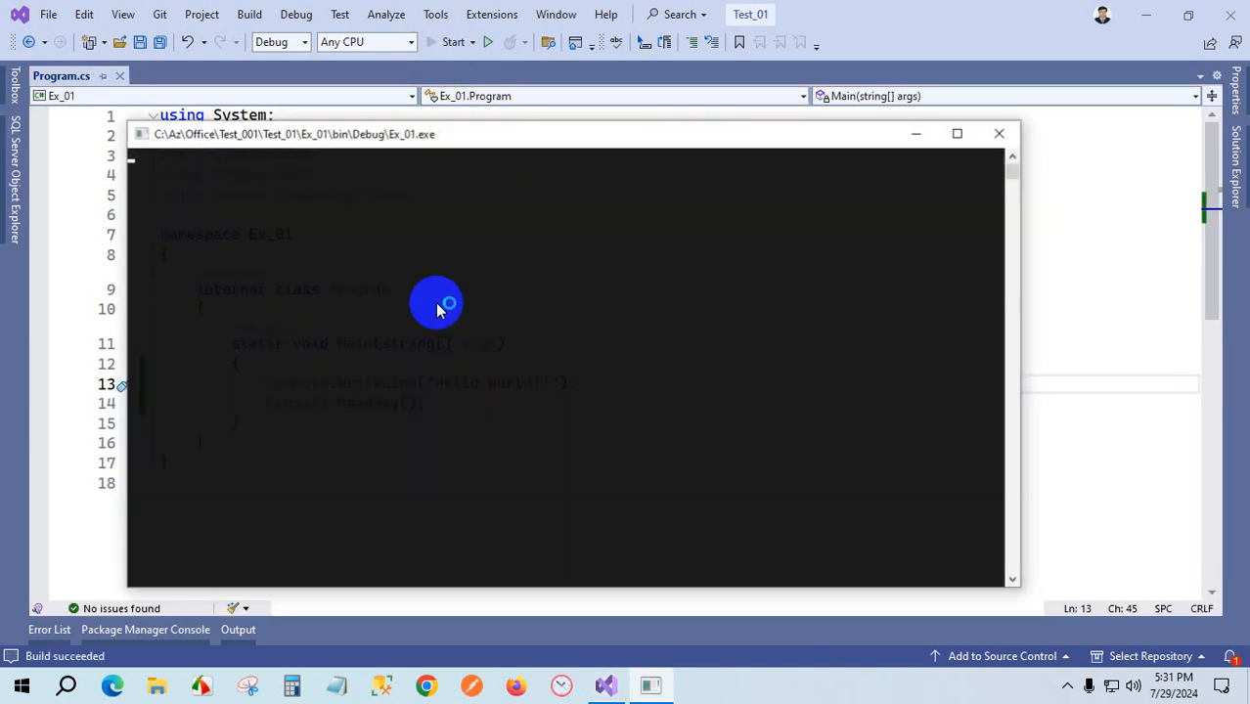
drag(232, 158, 133, 169)
drag(660, 132, 738, 89)
click(507, 213)
click(1076, 90)
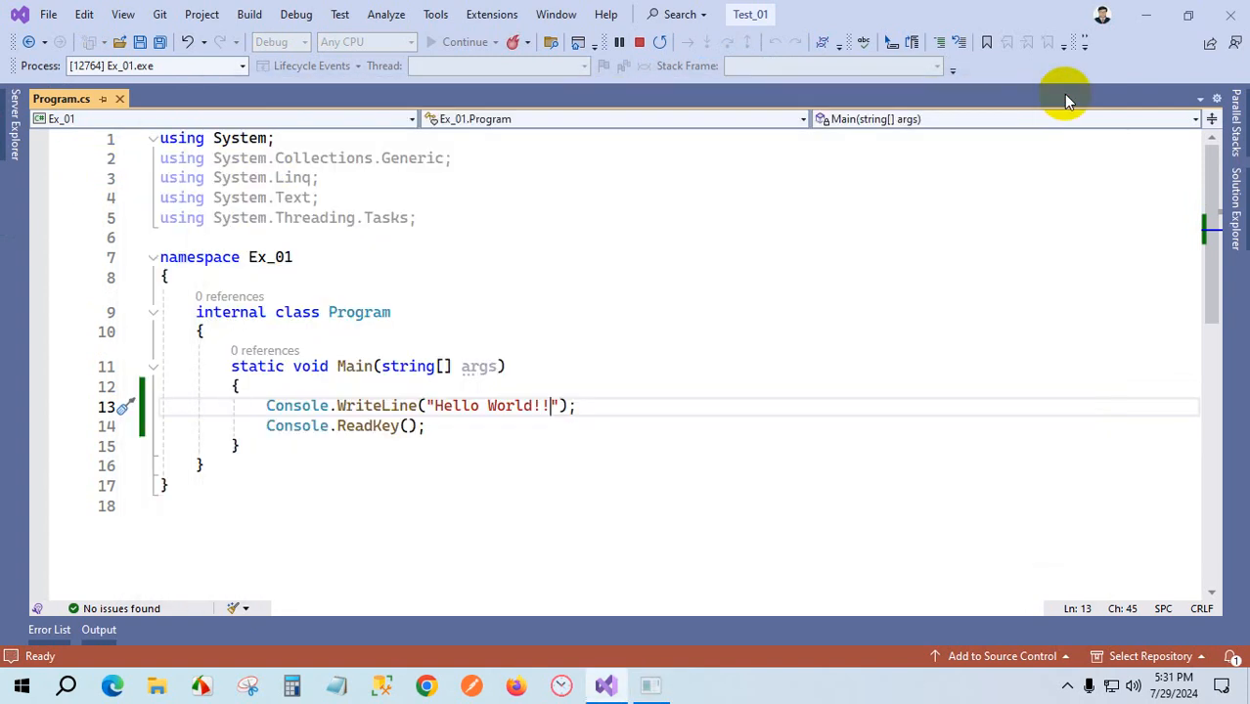
click(547, 309)
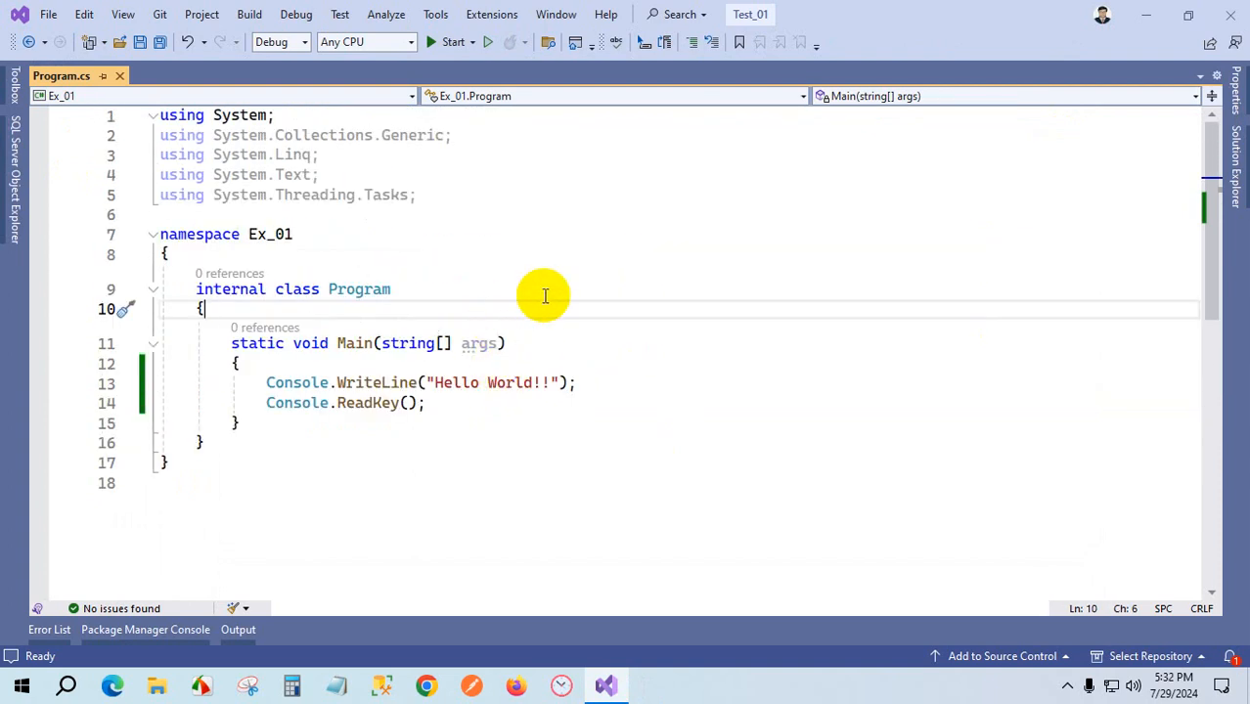
click(606, 342)
click(566, 294)
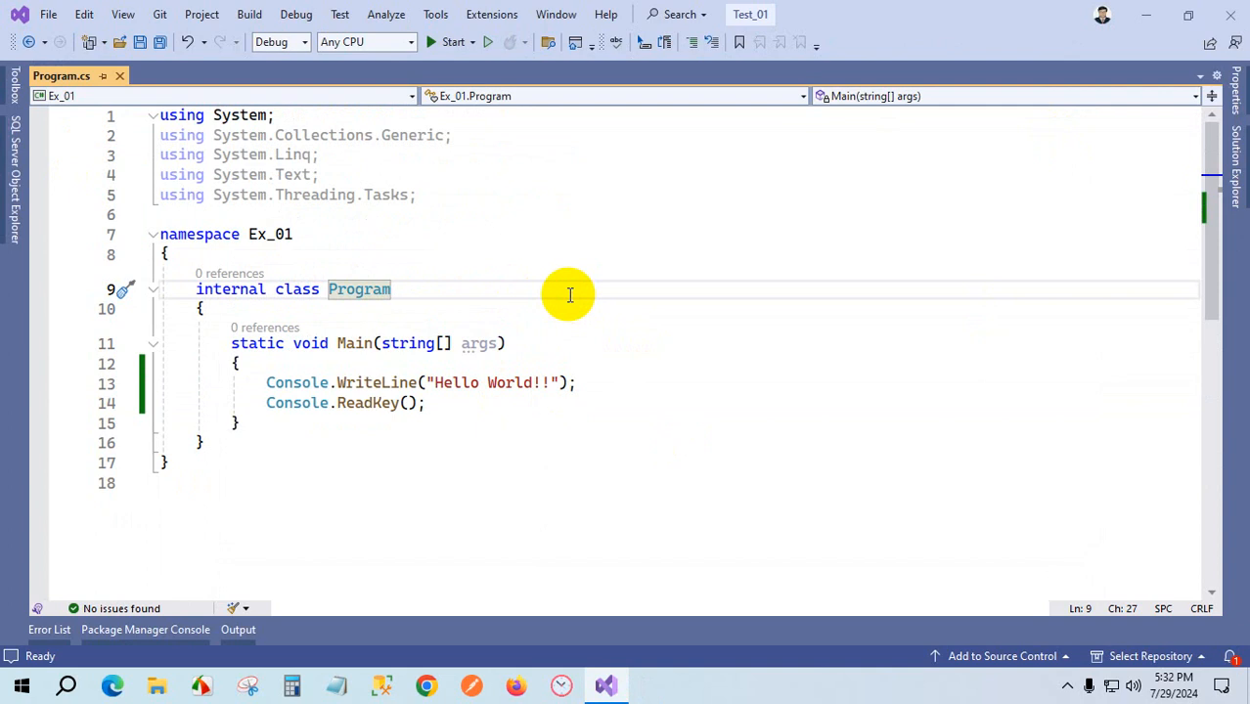
click(592, 341)
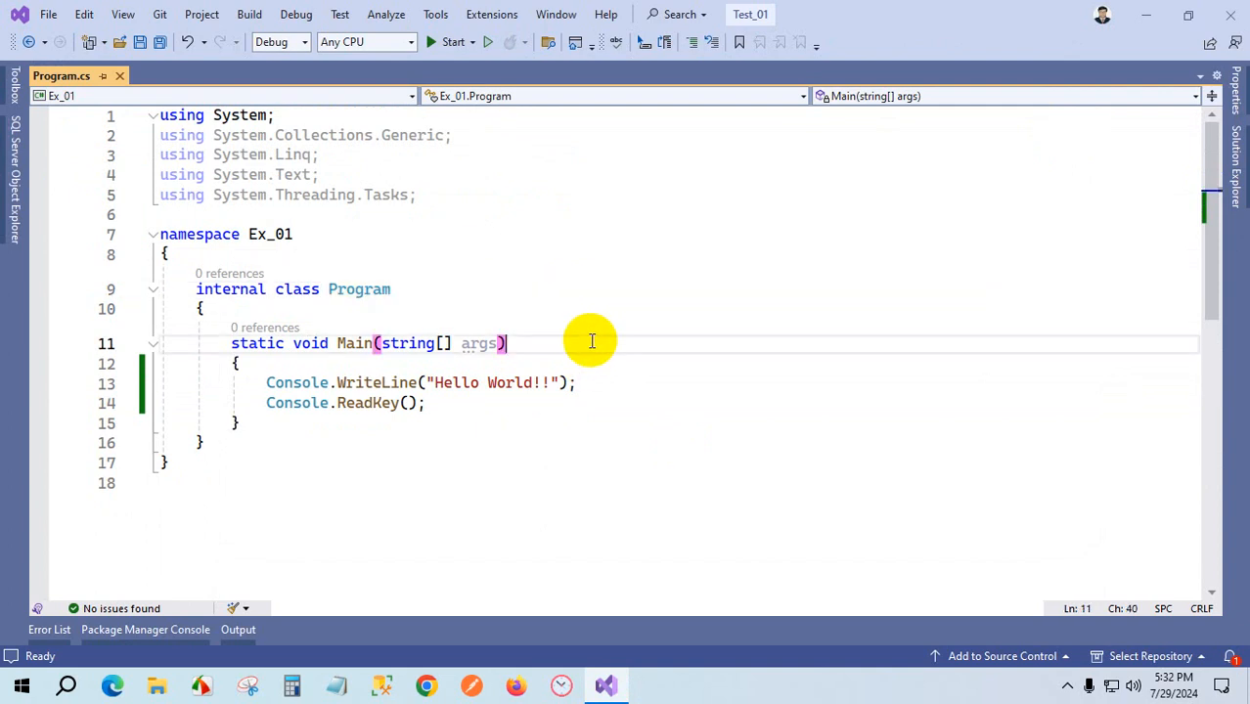
click(614, 306)
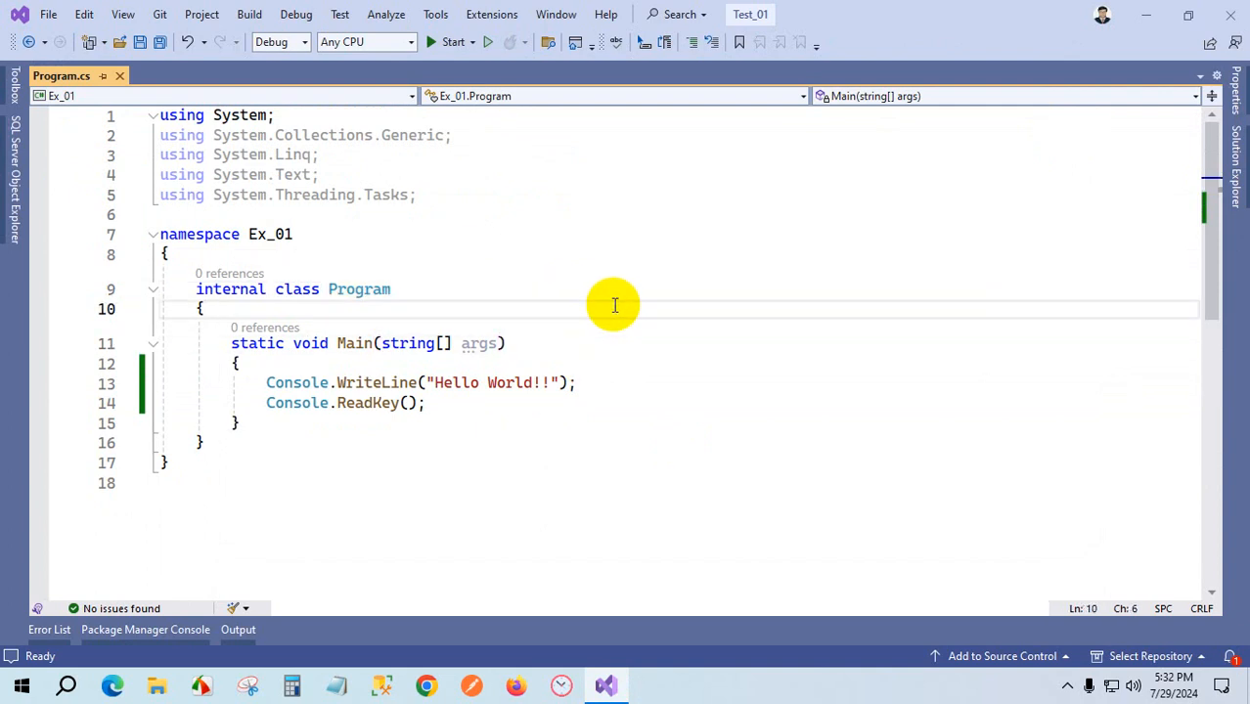